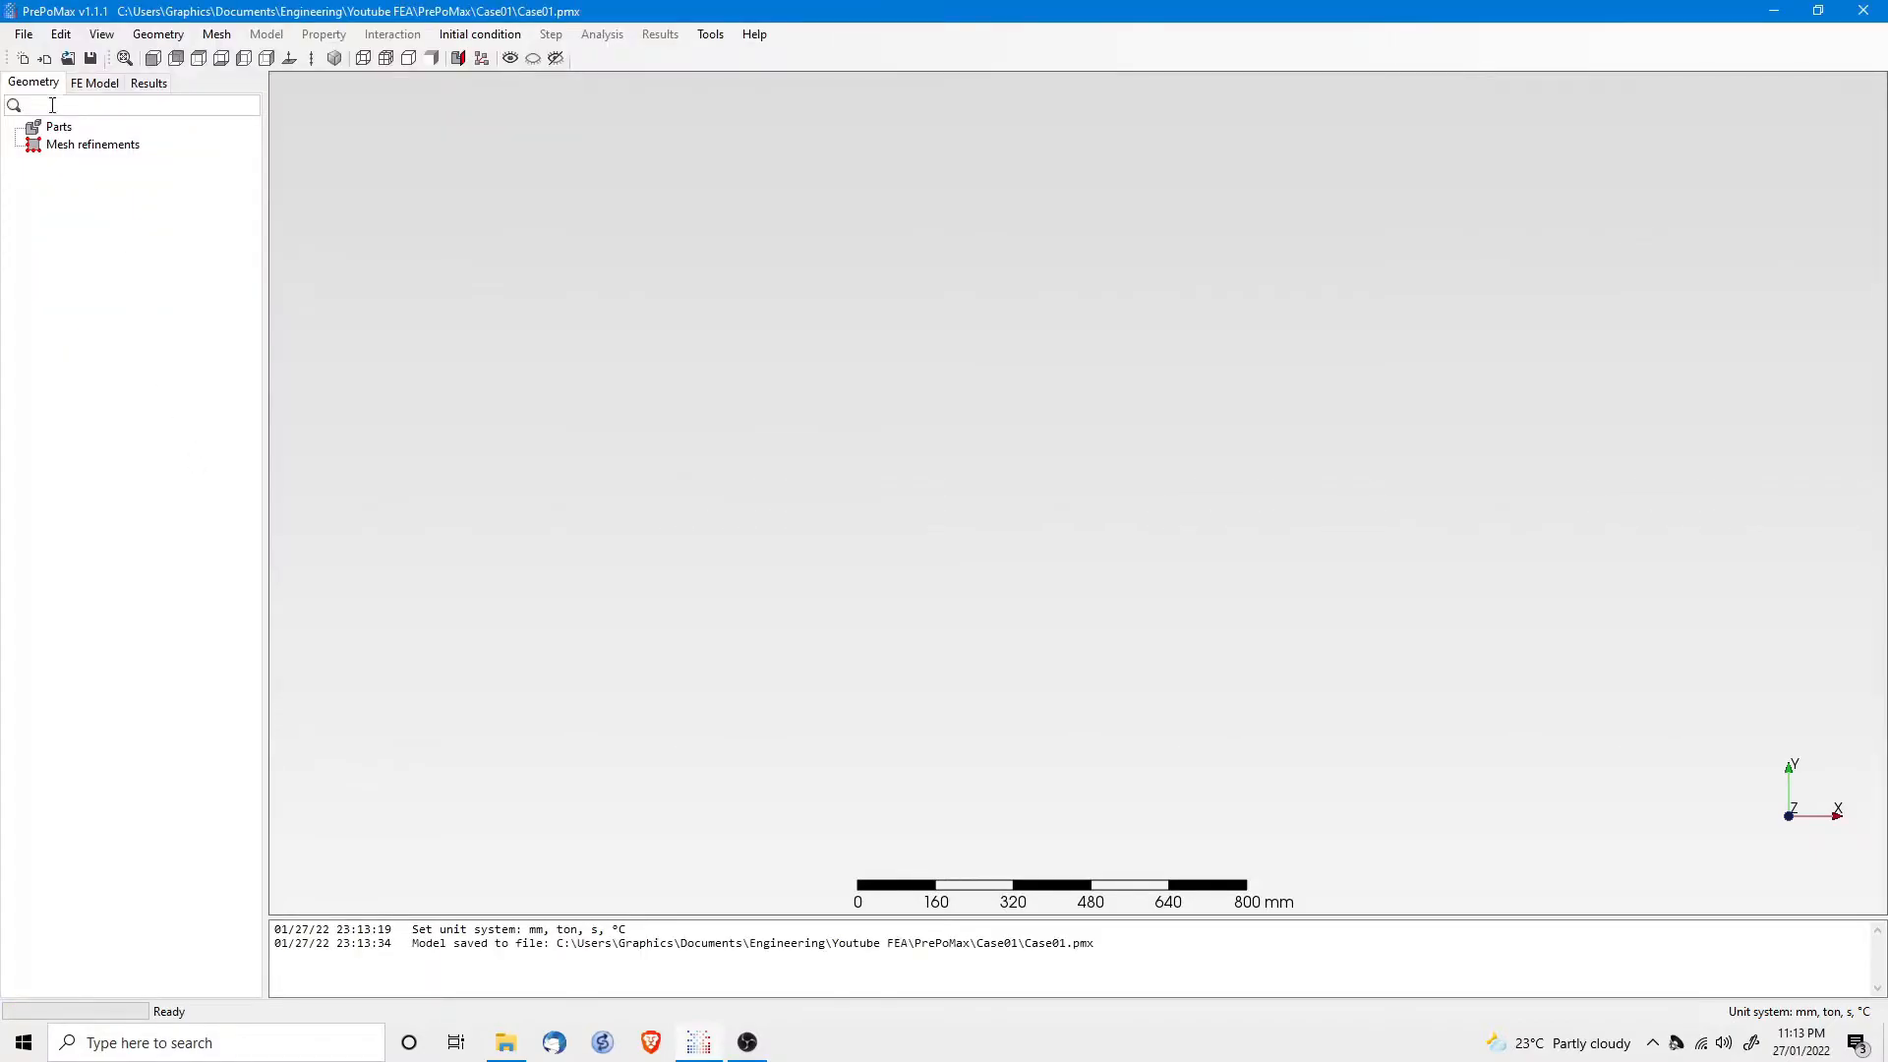
# Step: Import the cube geometry from the file Case1-Cube.step
pyautogui.click(44, 61)
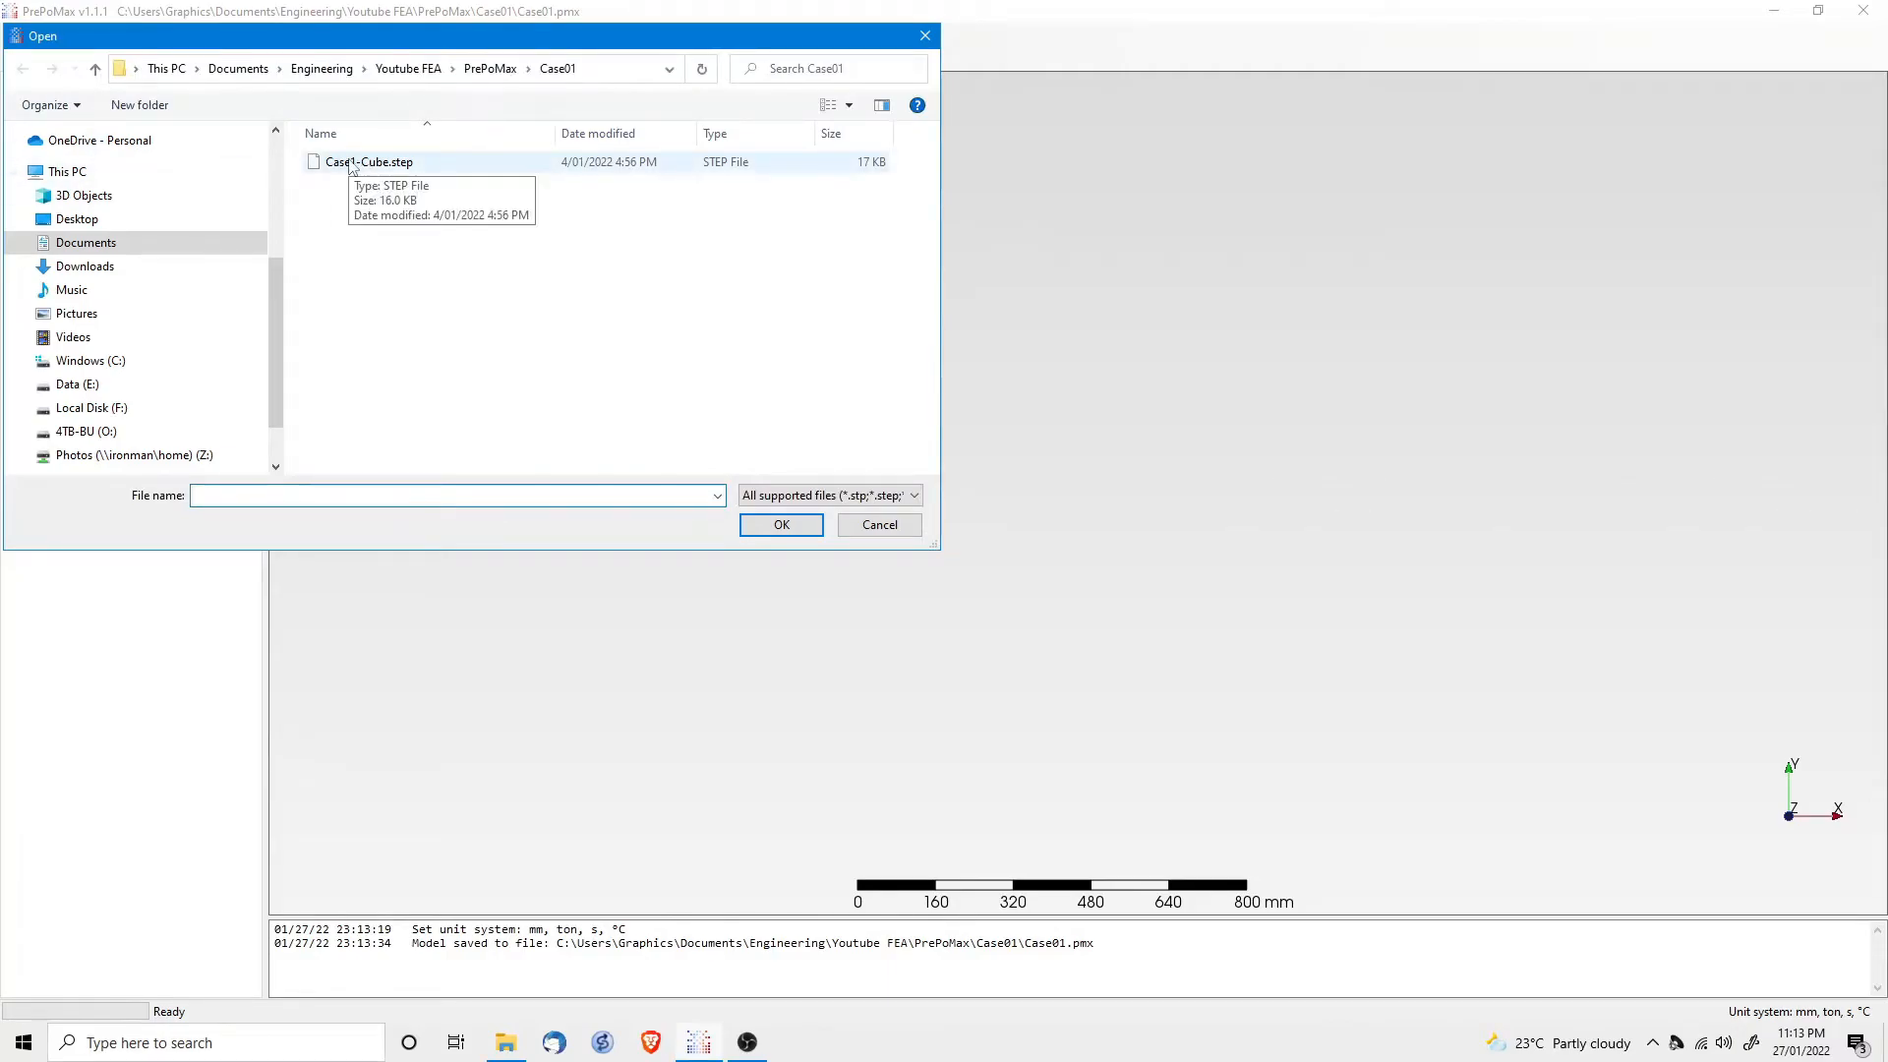
pyautogui.click(352, 163)
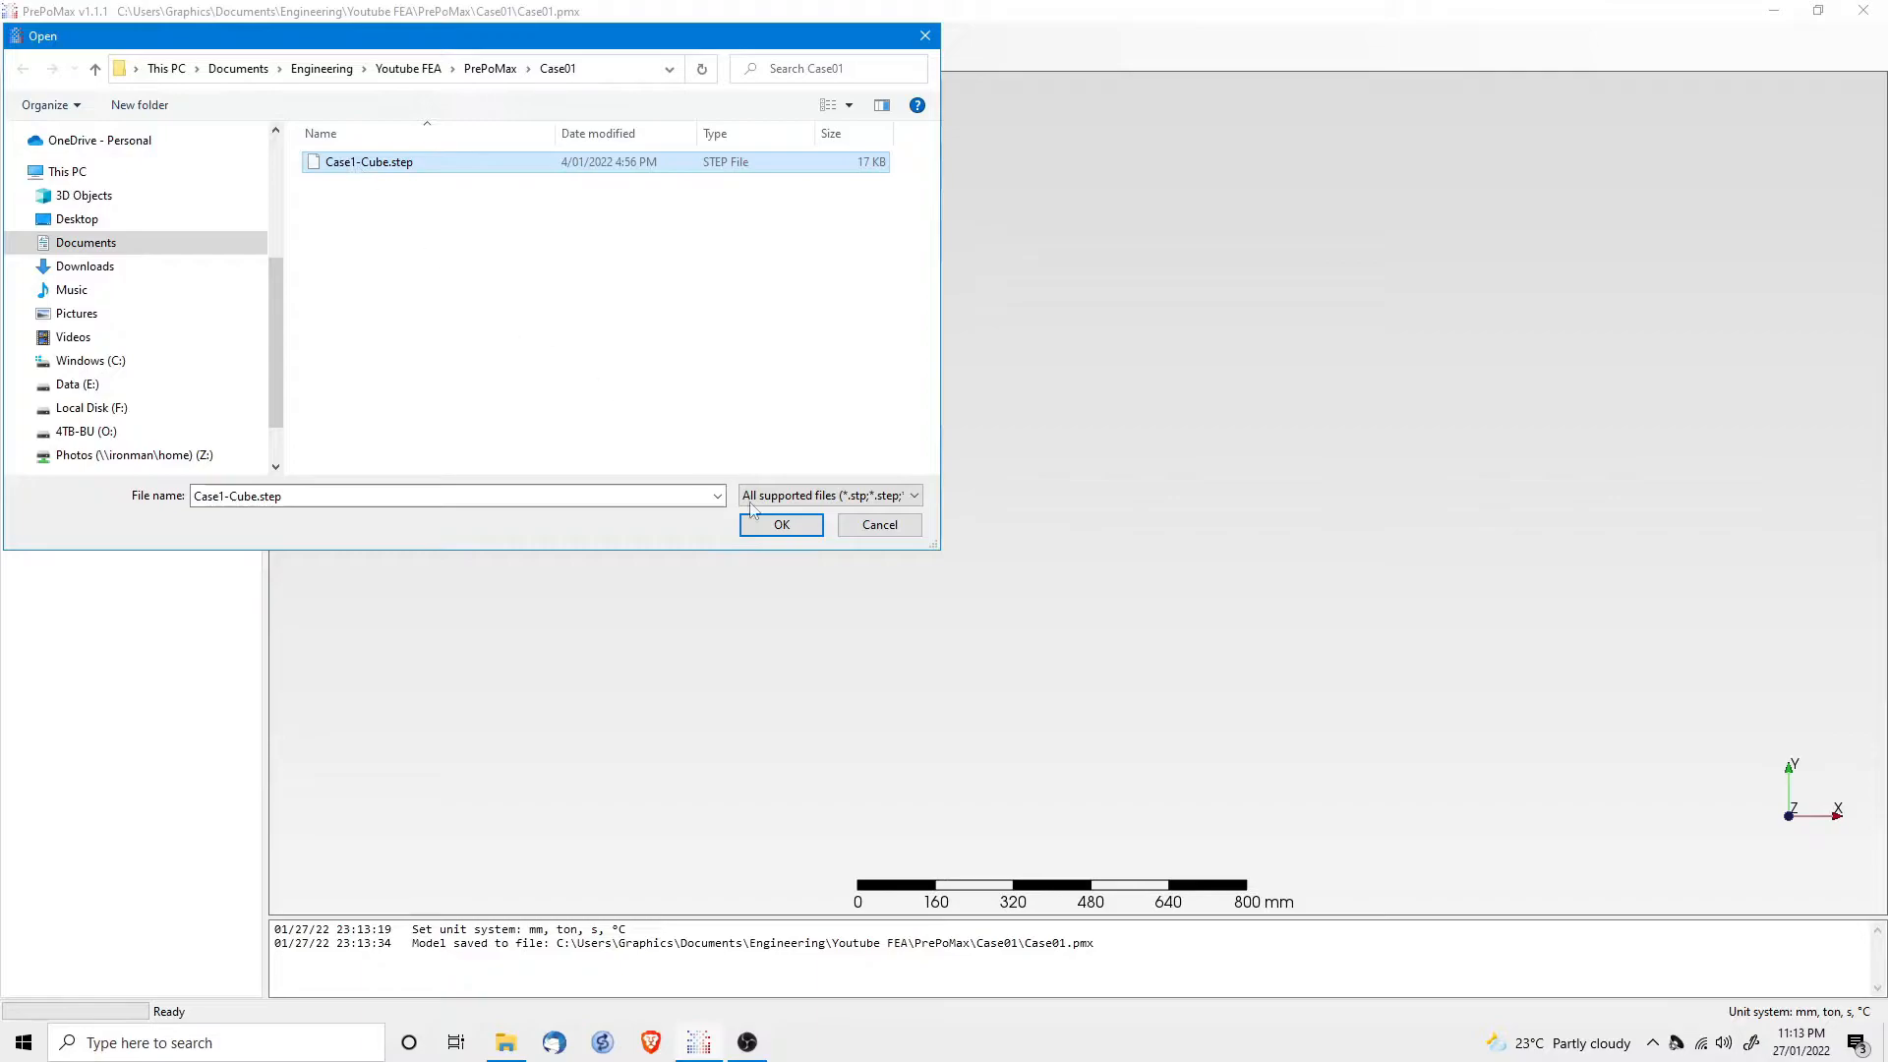
pyautogui.click(778, 526)
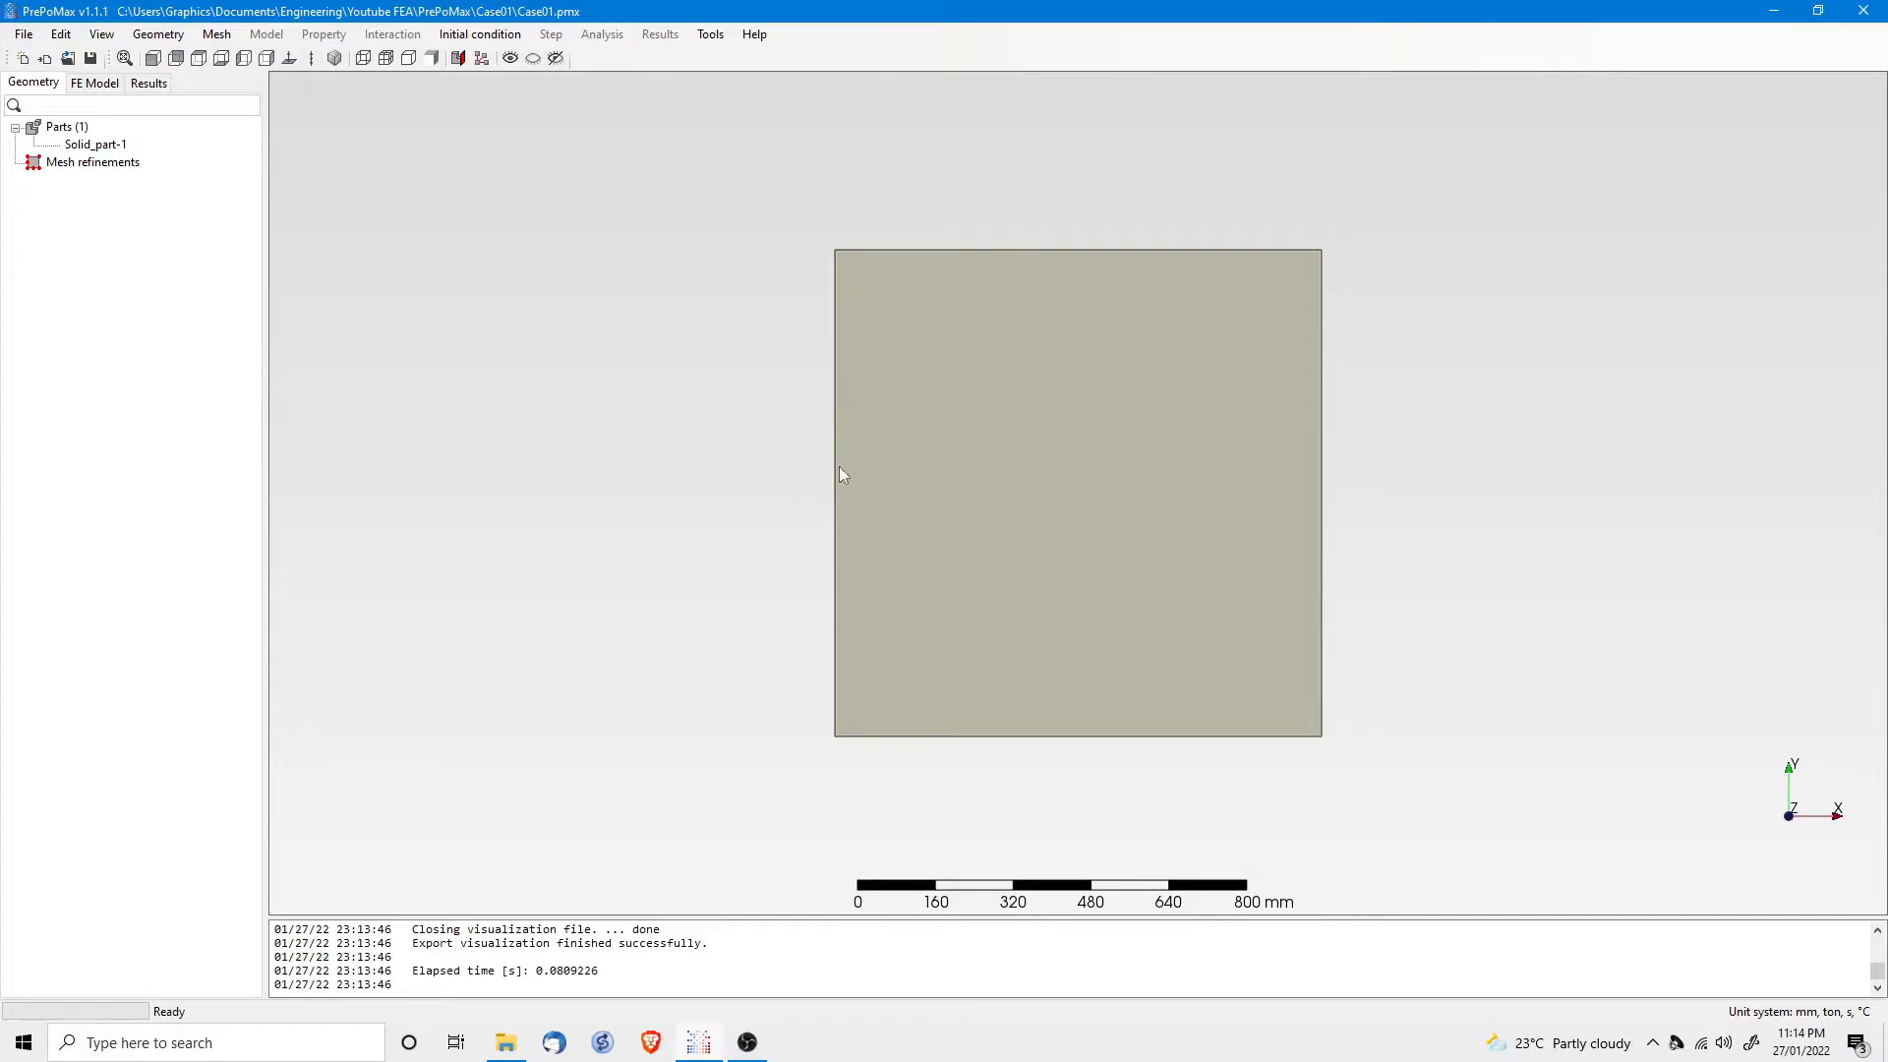
# Step: Query the point coordinates of the two front corners and the rear right corner of the cube's top face
pyautogui.moveTo(941, 770); pyautogui.dragTo(729, 656)
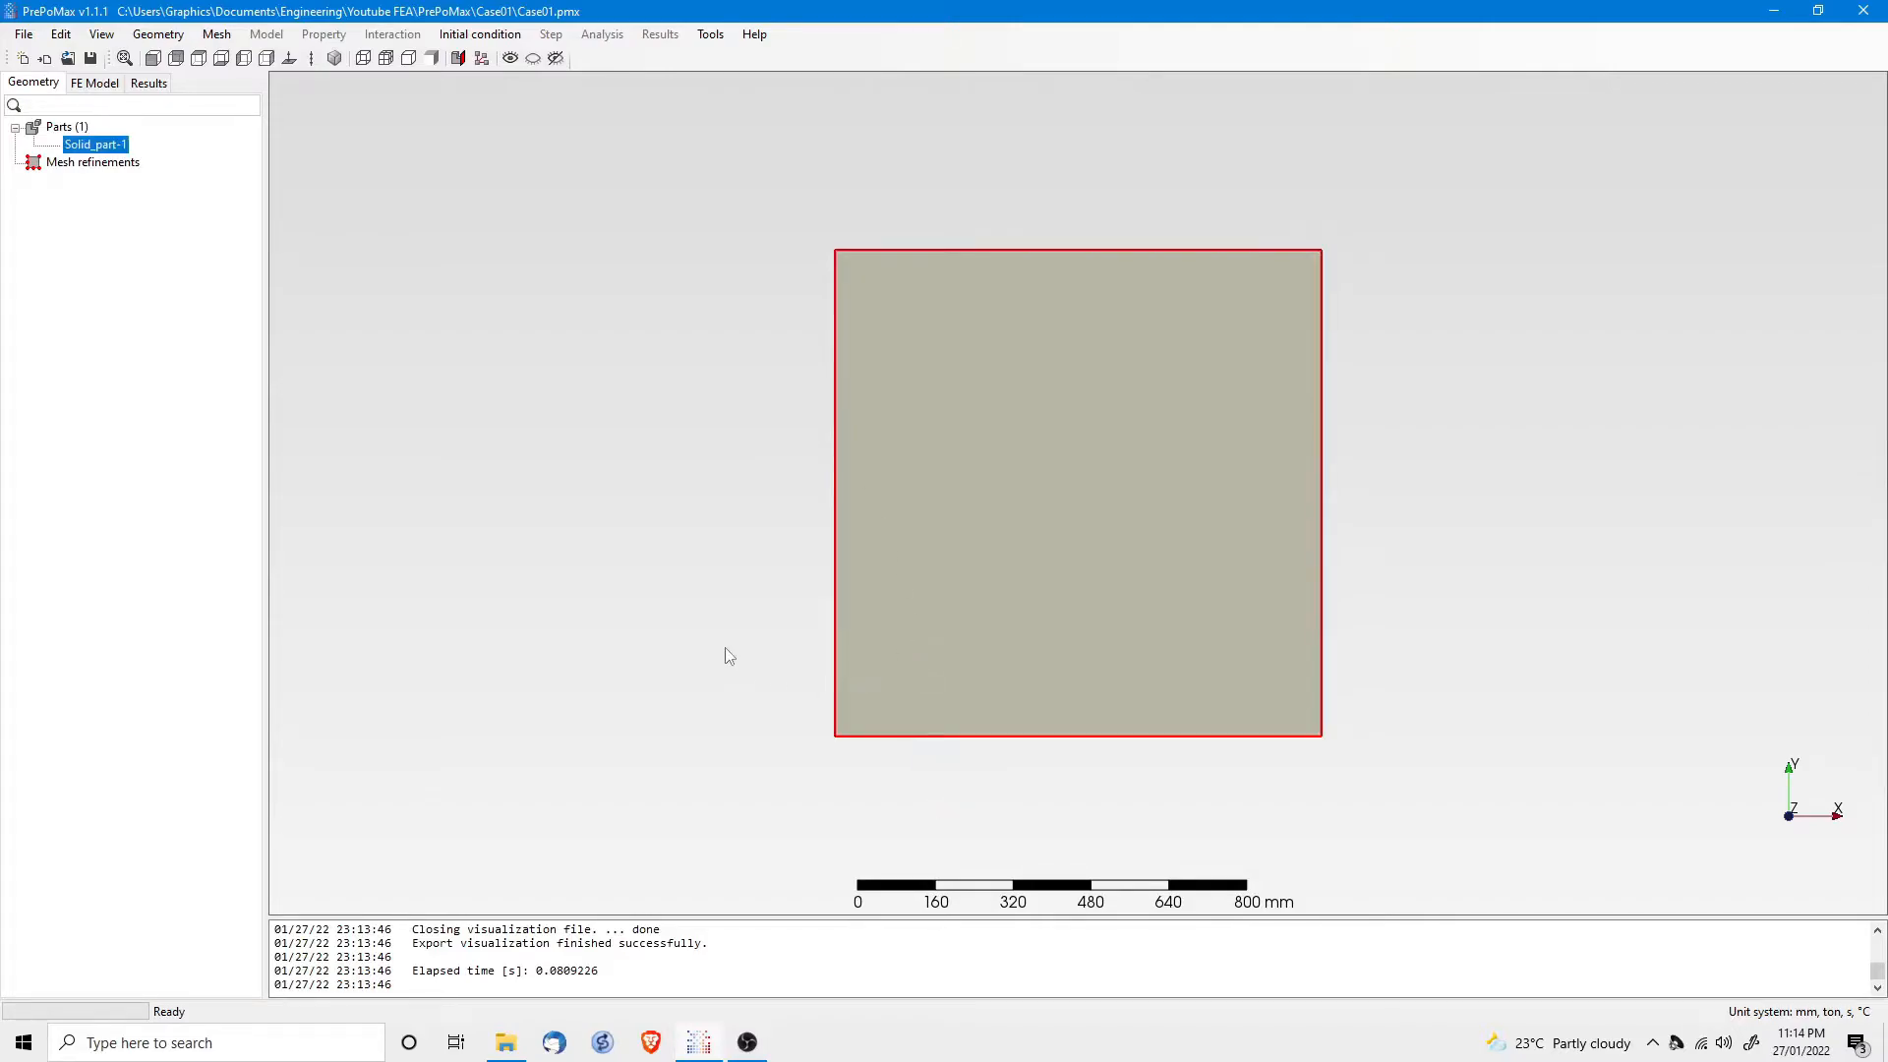
pyautogui.click(731, 661)
pyautogui.moveTo(773, 666); pyautogui.dragTo(775, 574, button='middle')
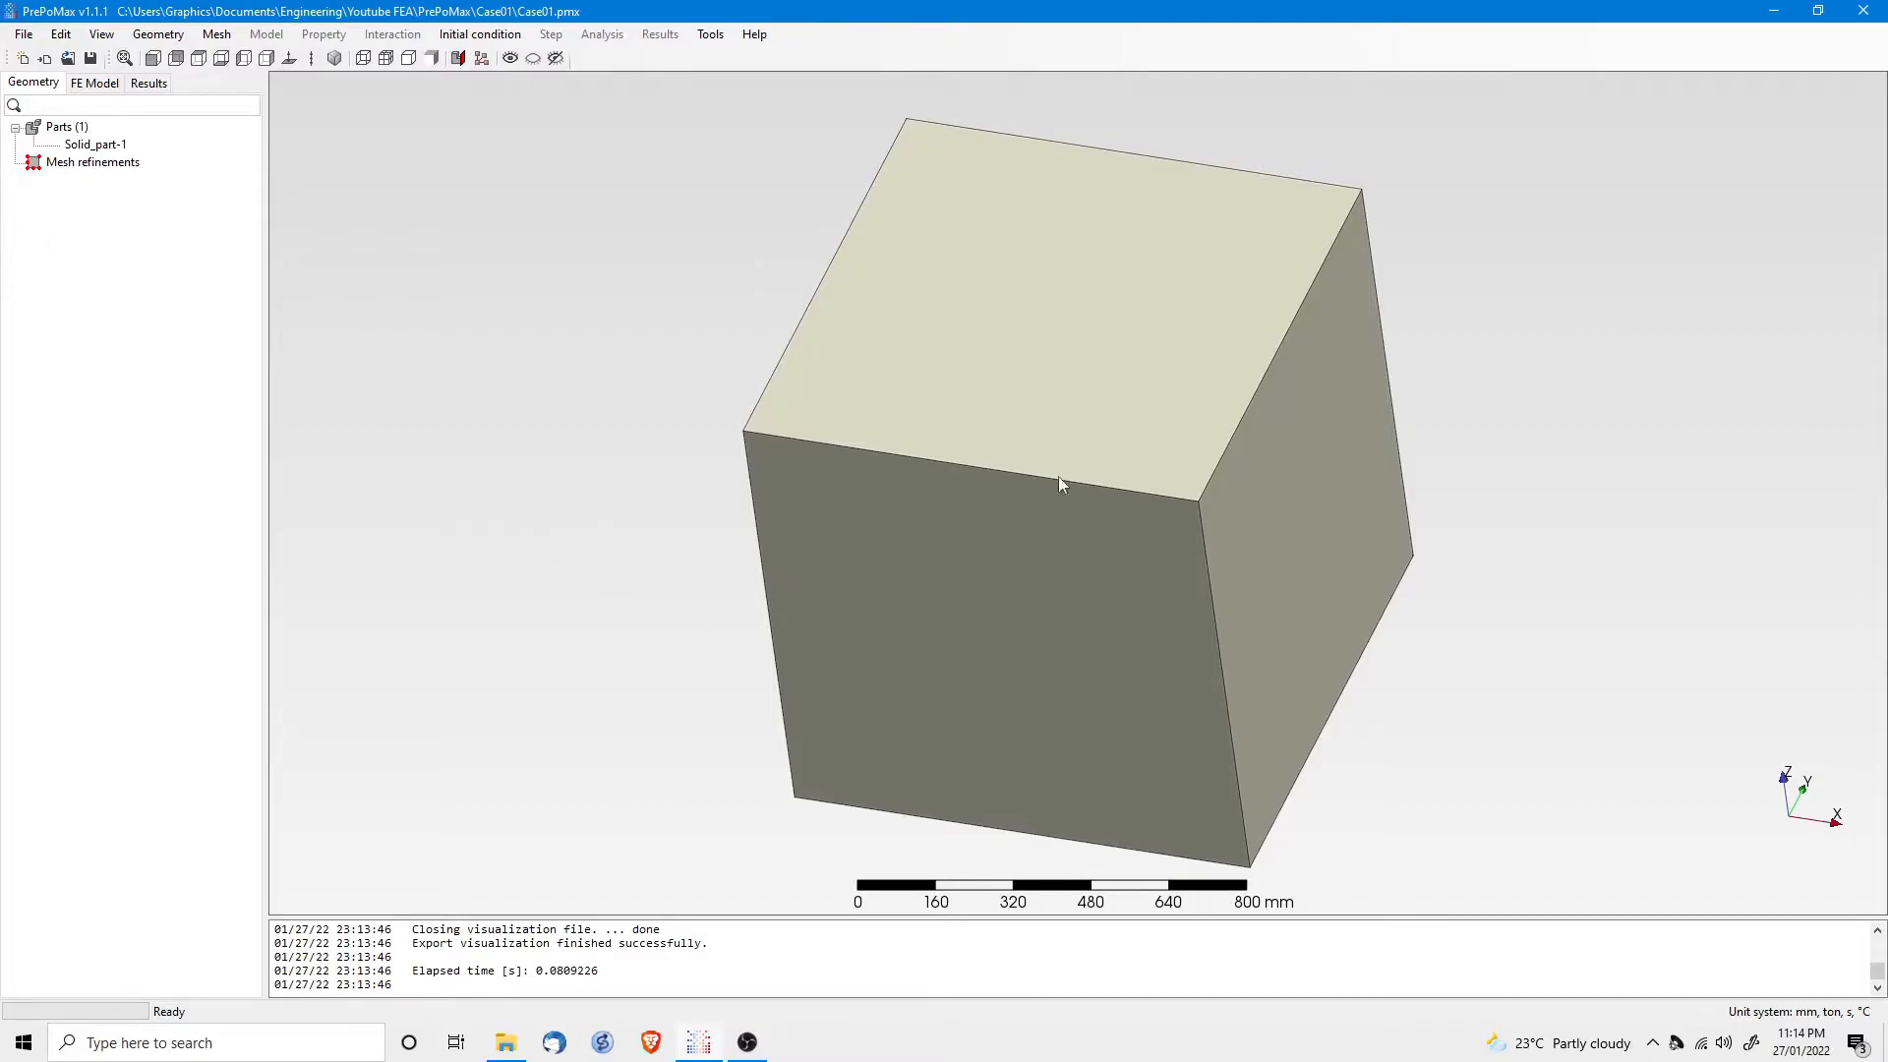
pyautogui.click(711, 43)
pyautogui.click(730, 79)
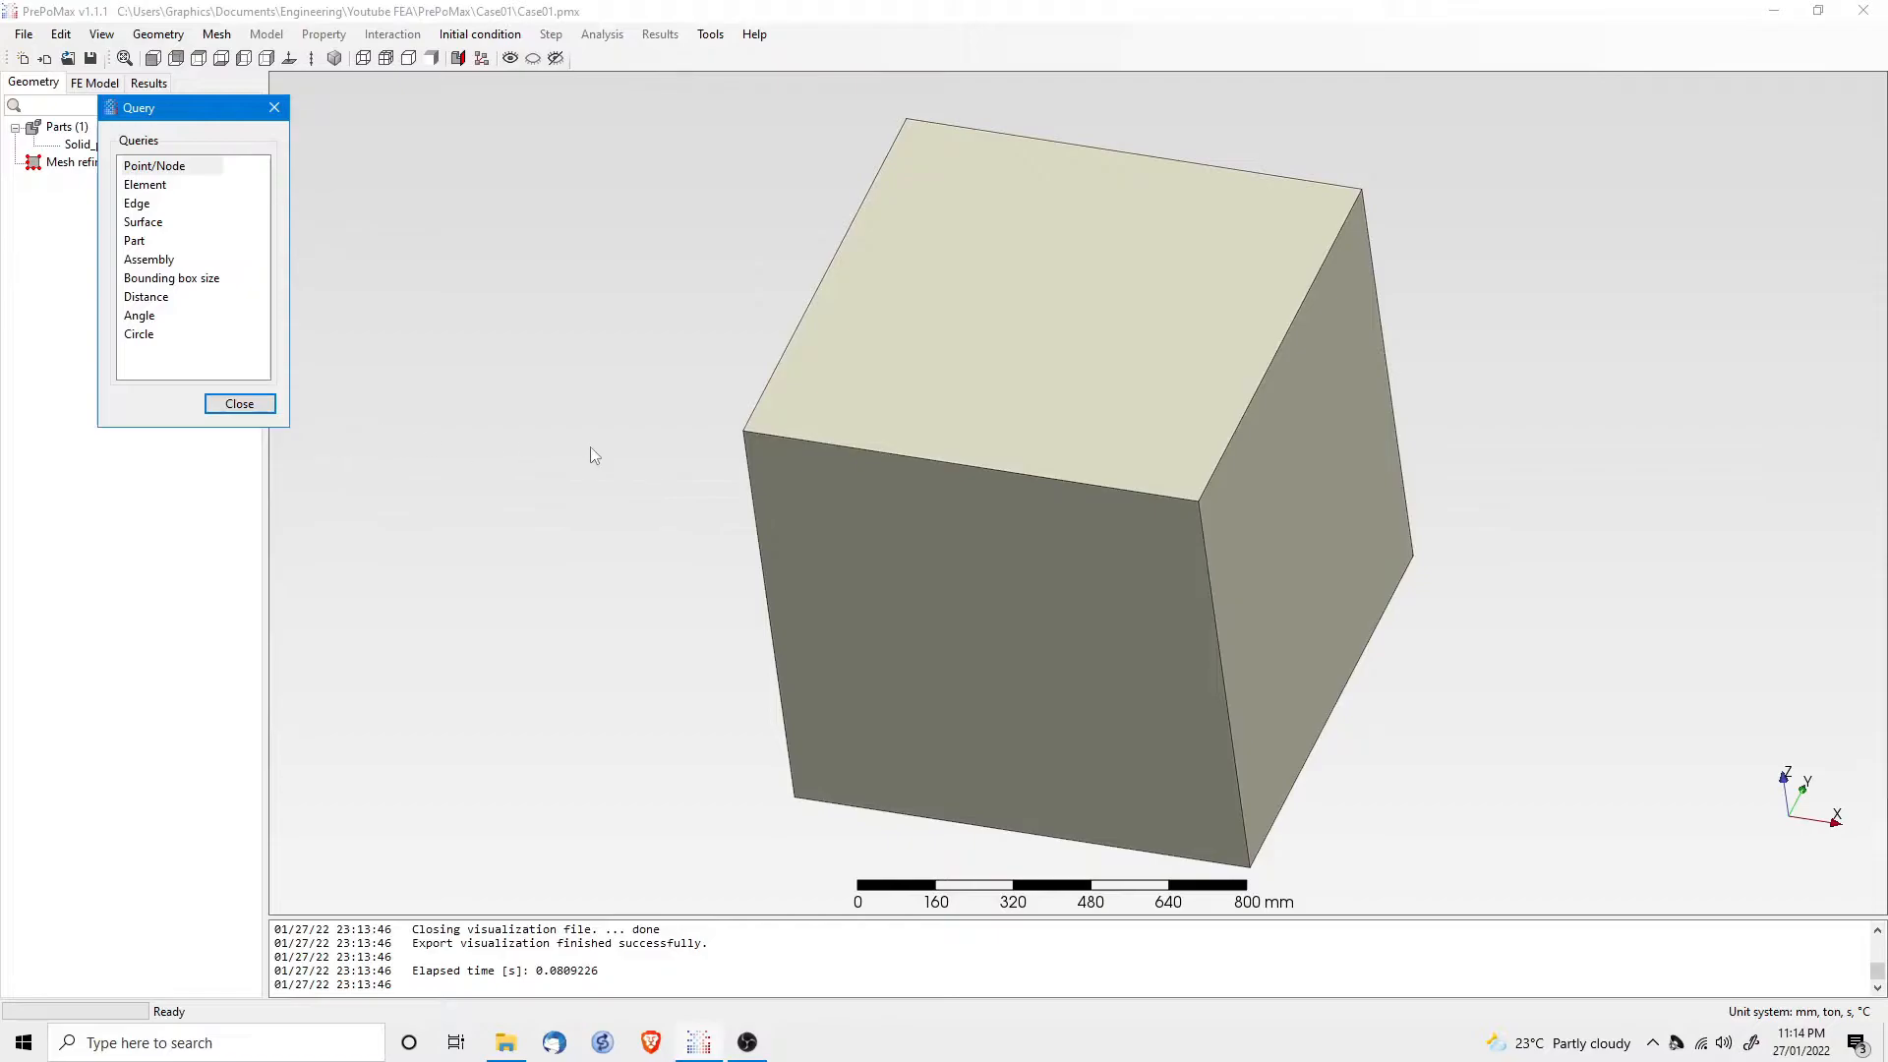
pyautogui.click(743, 432)
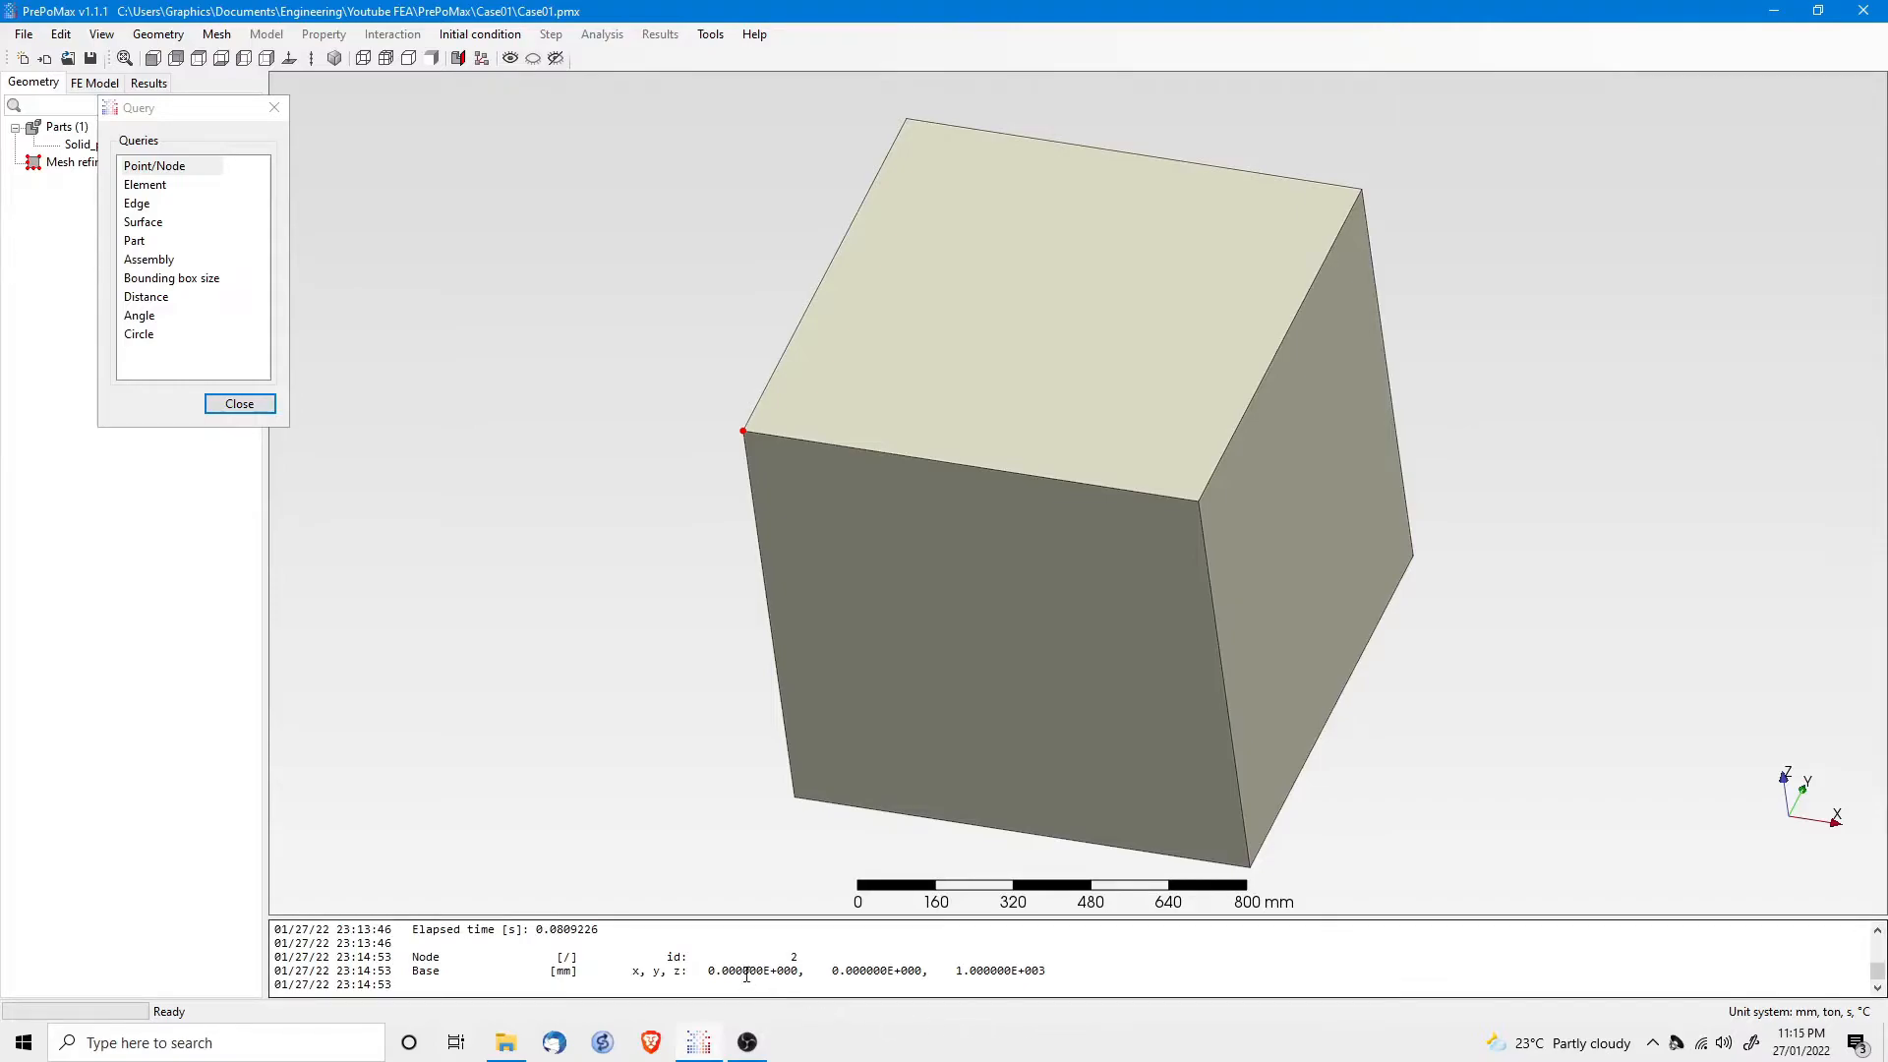
pyautogui.click(1196, 498)
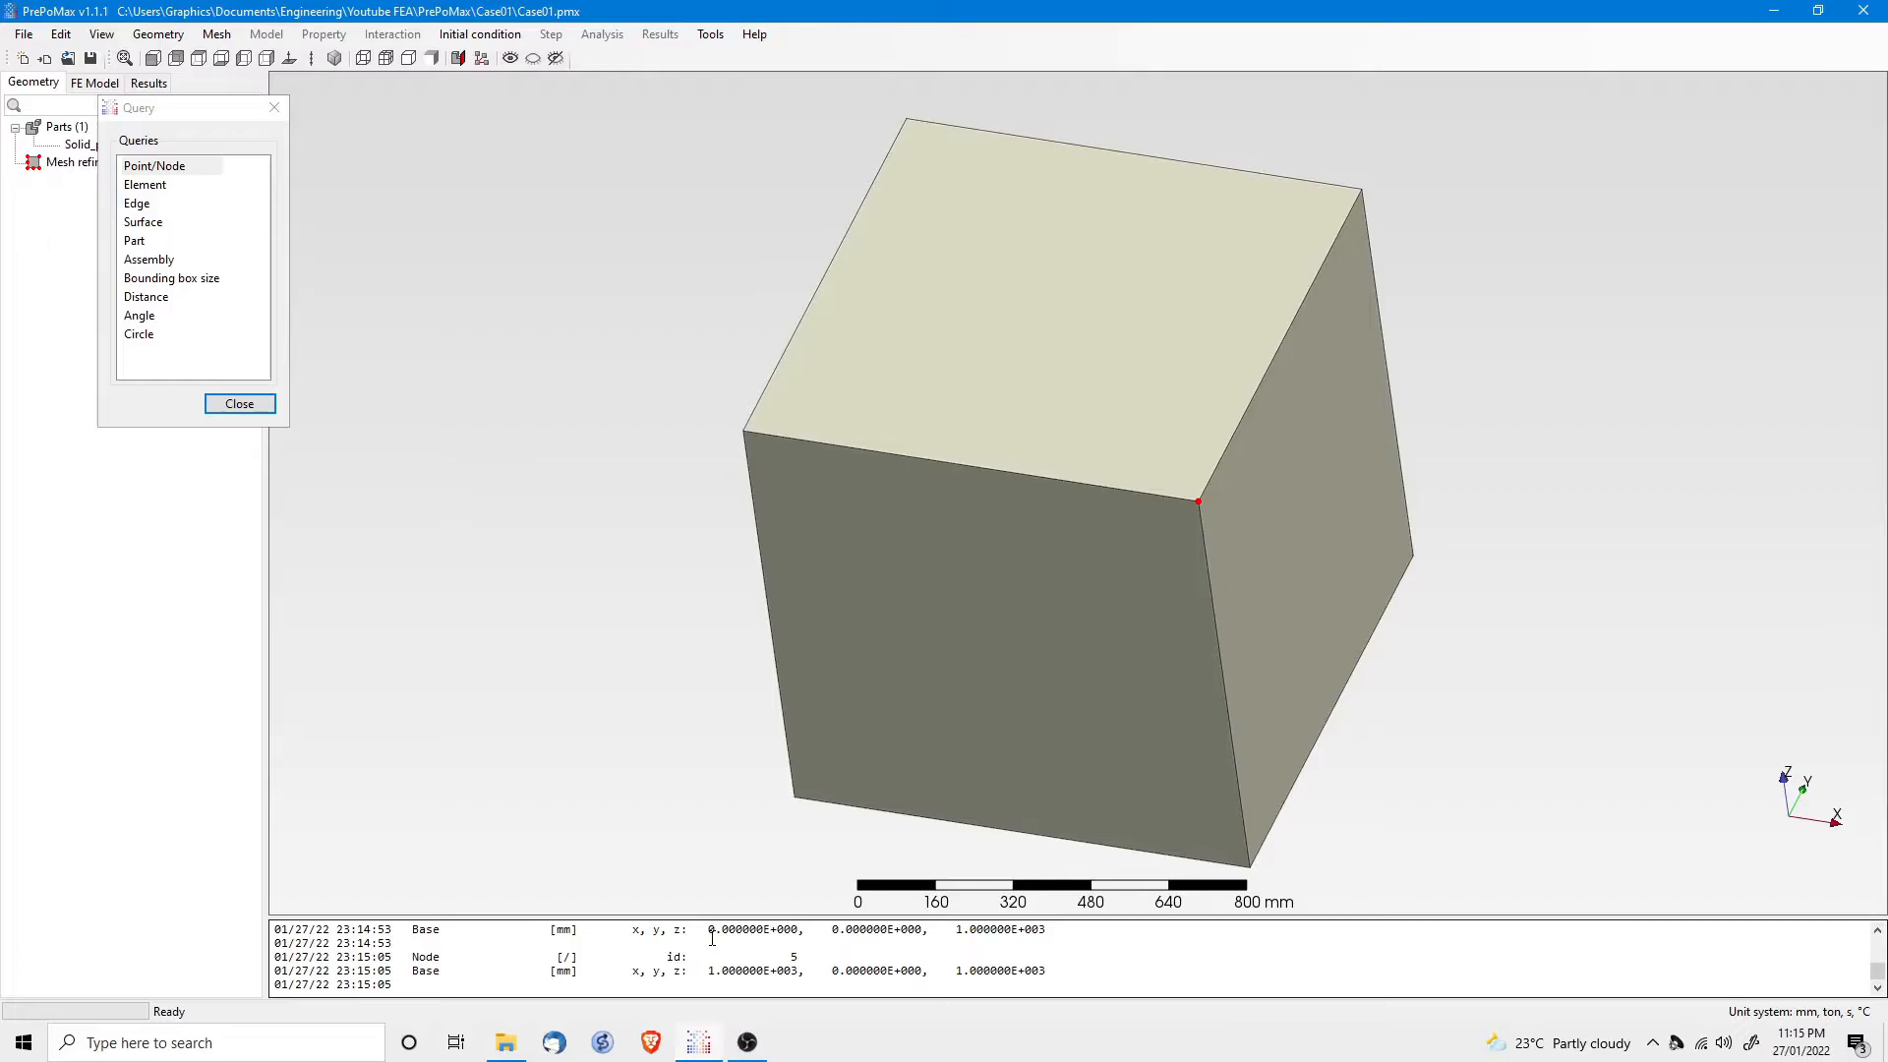
pyautogui.moveTo(725, 916); pyautogui.dragTo(725, 896)
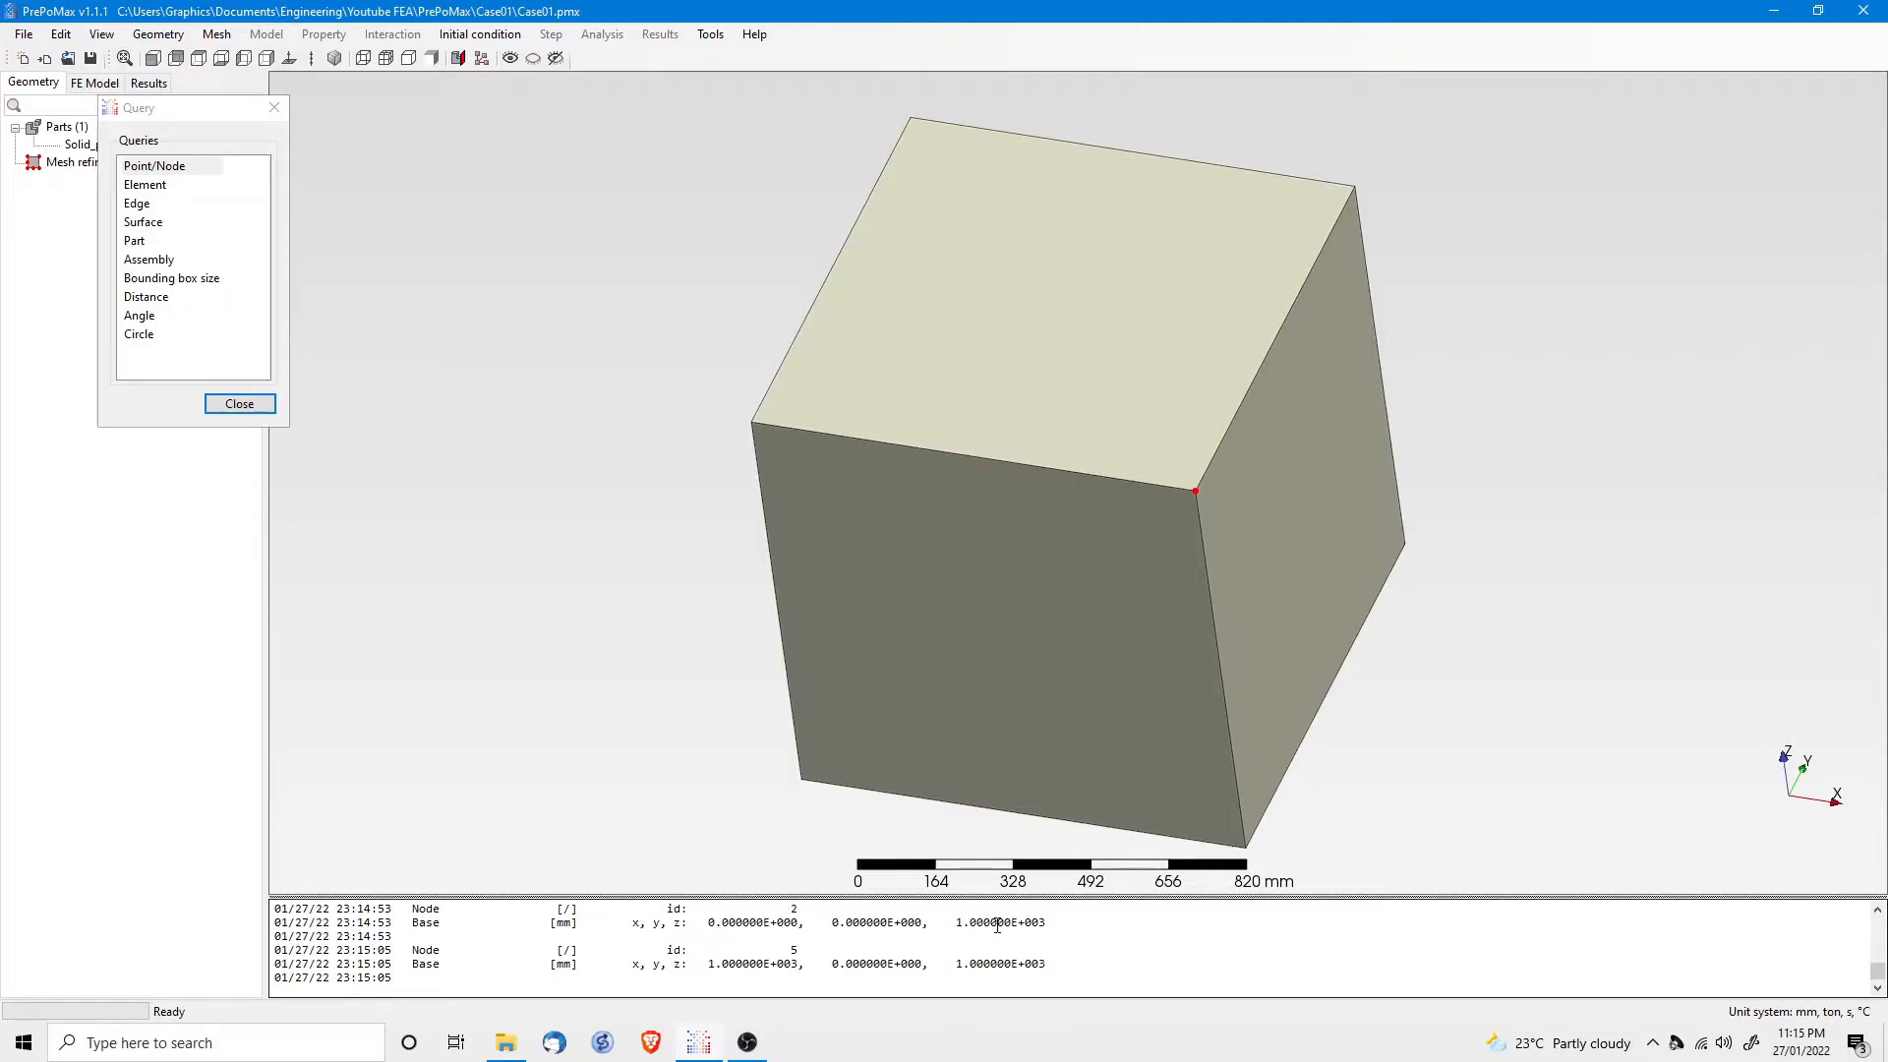
pyautogui.click(754, 424)
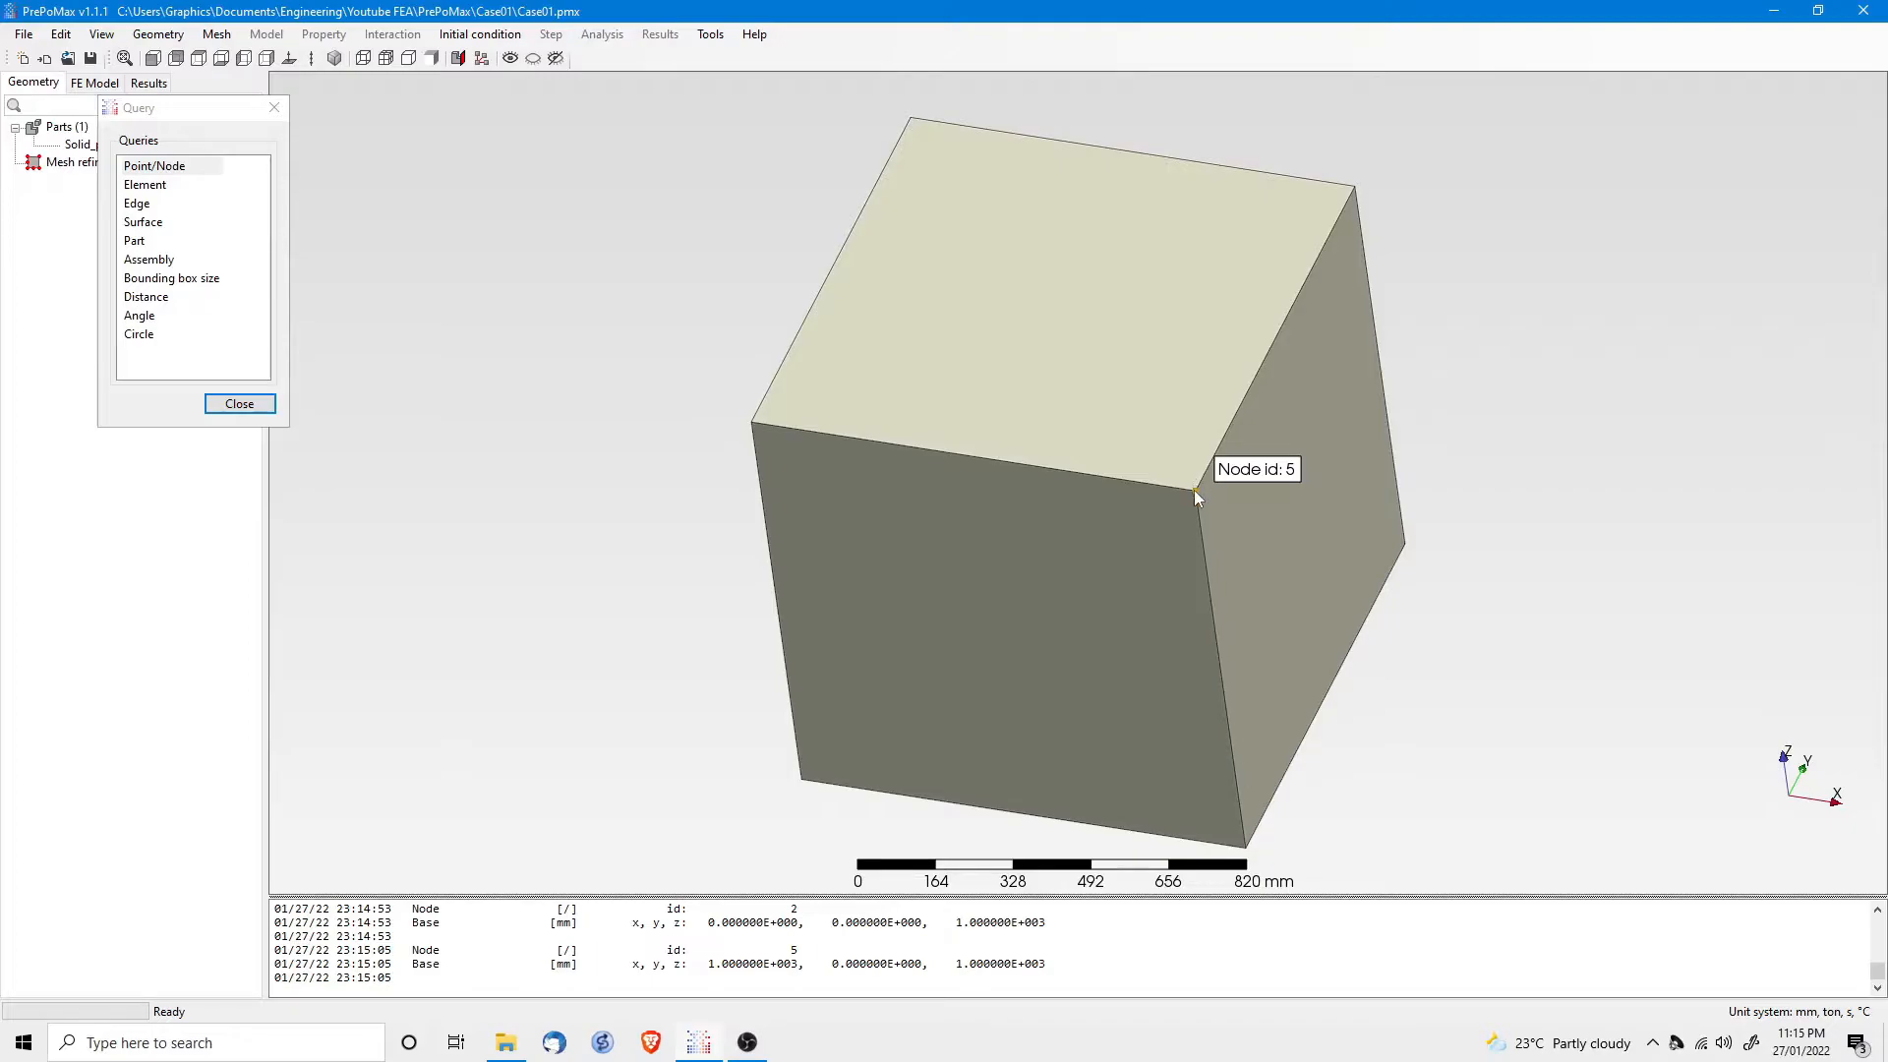
pyautogui.click(1354, 188)
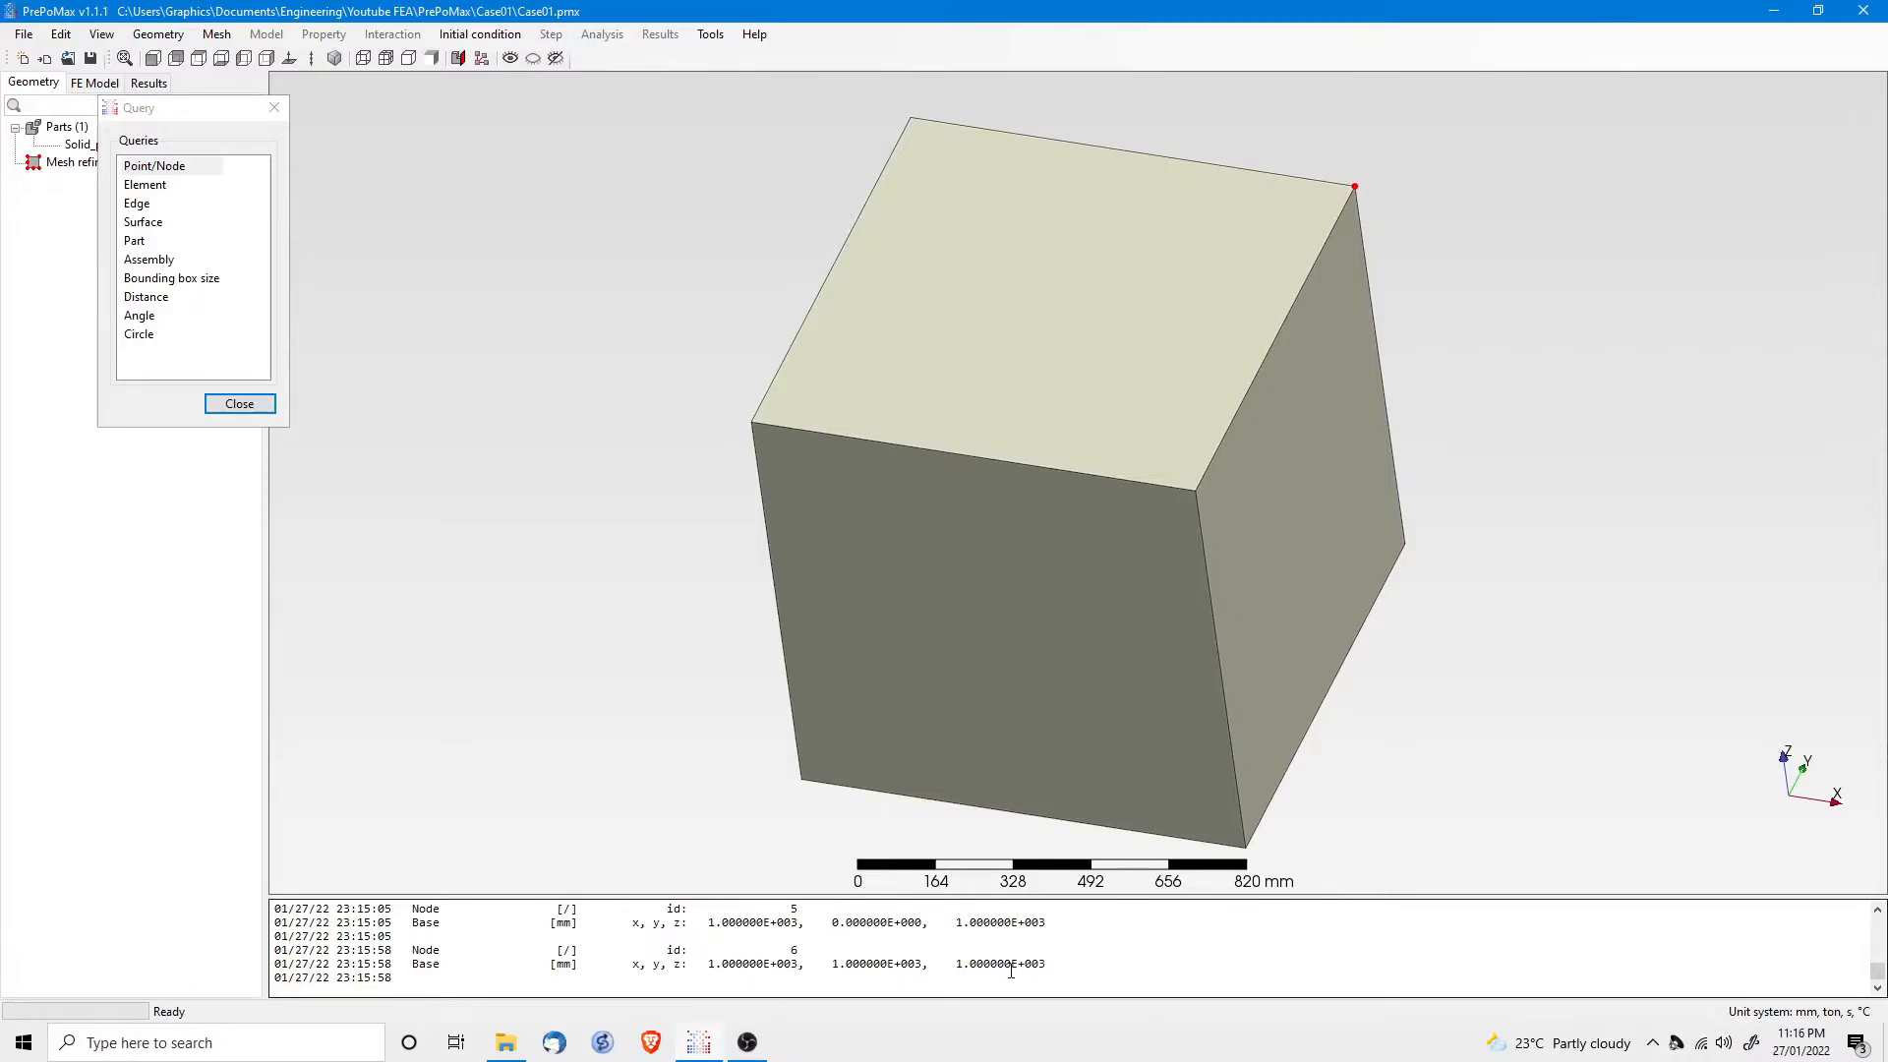
pyautogui.click(240, 406)
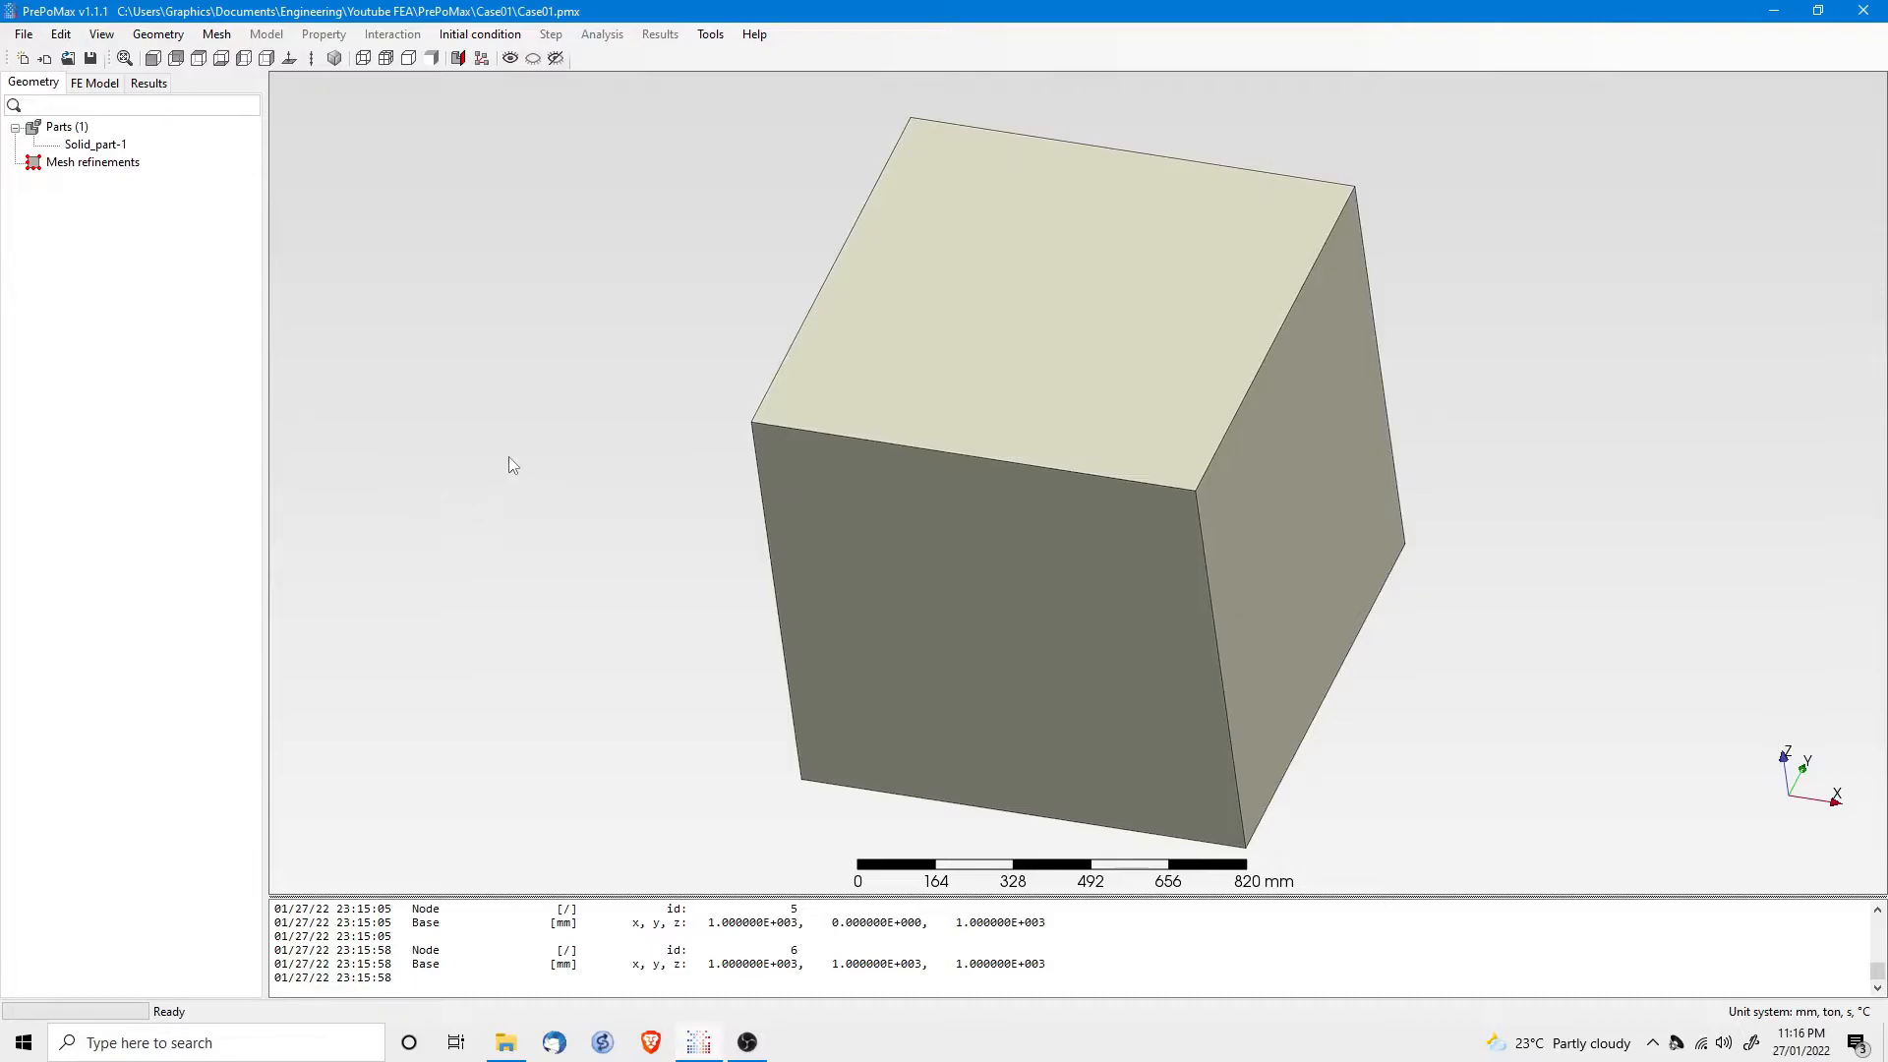
# Step: Set the maximum element size in the cube's meshing parameters to 100 mm
pyautogui.click(216, 34)
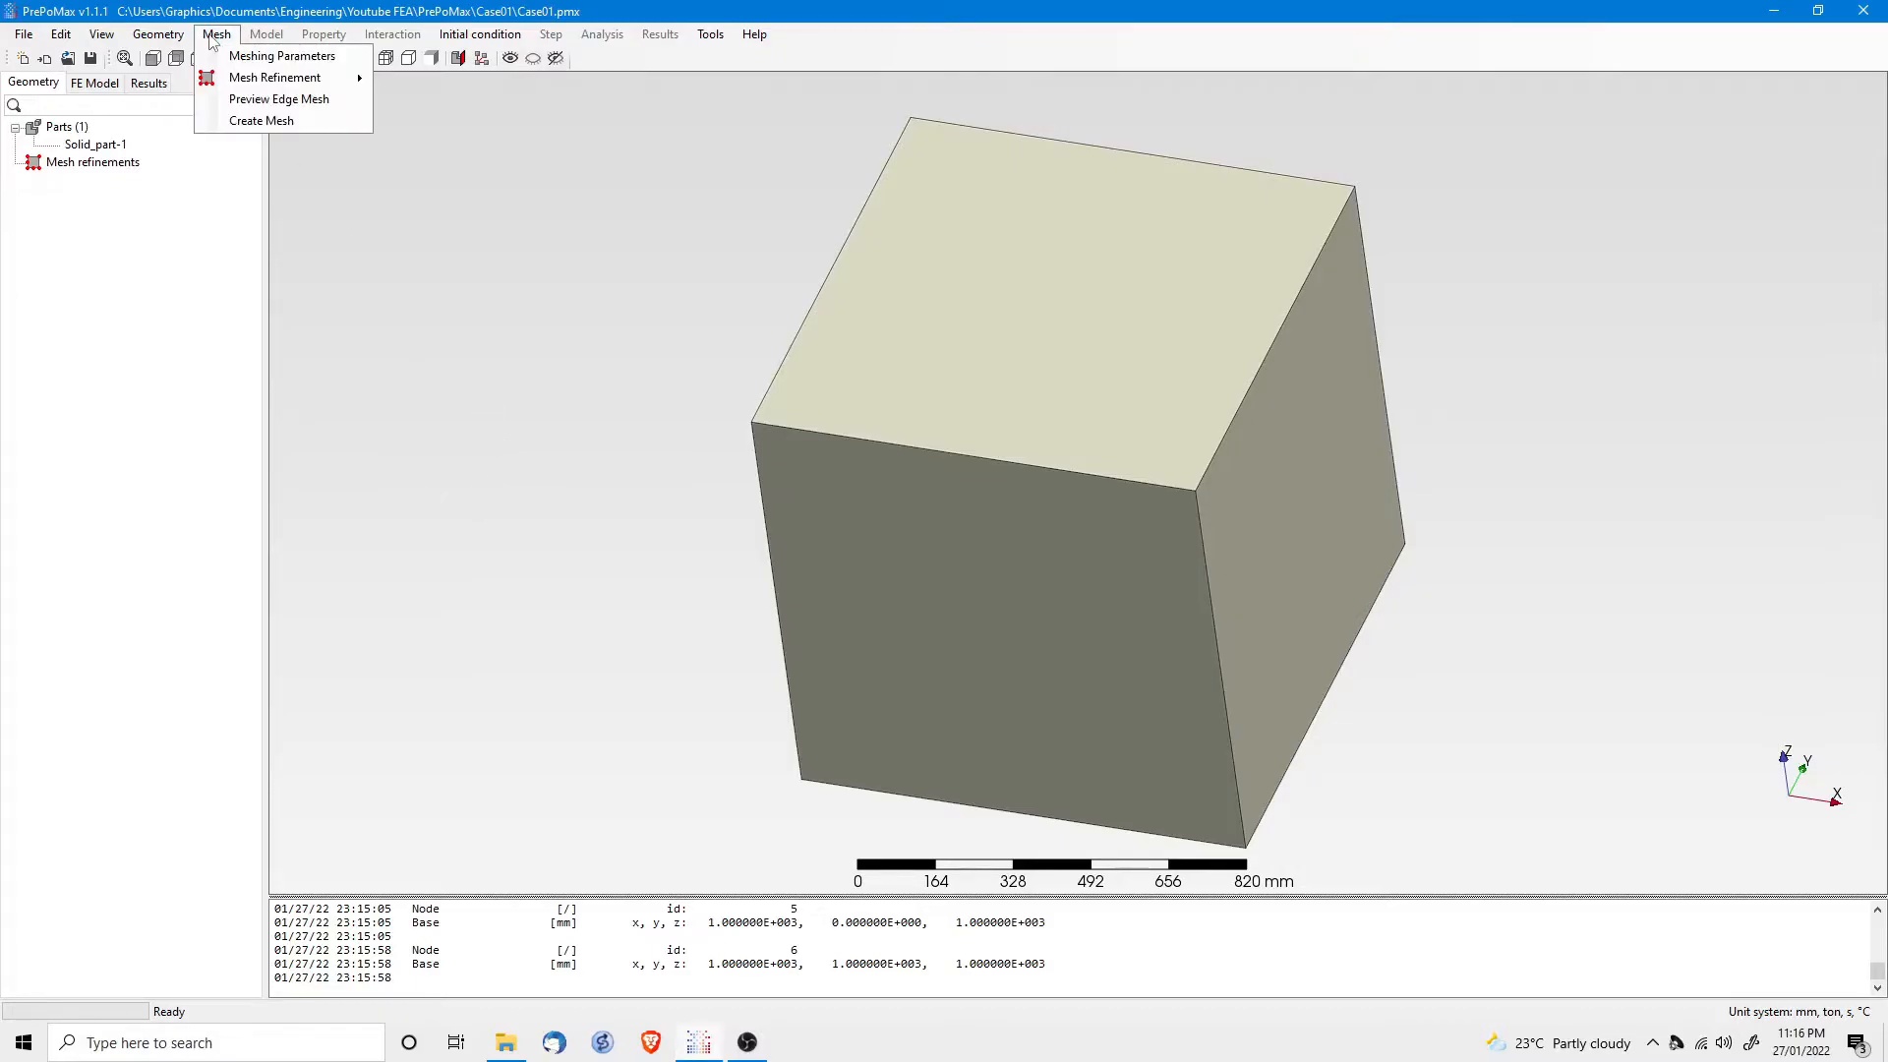
pyautogui.click(258, 56)
pyautogui.moveTo(288, 113); pyautogui.dragTo(665, 141)
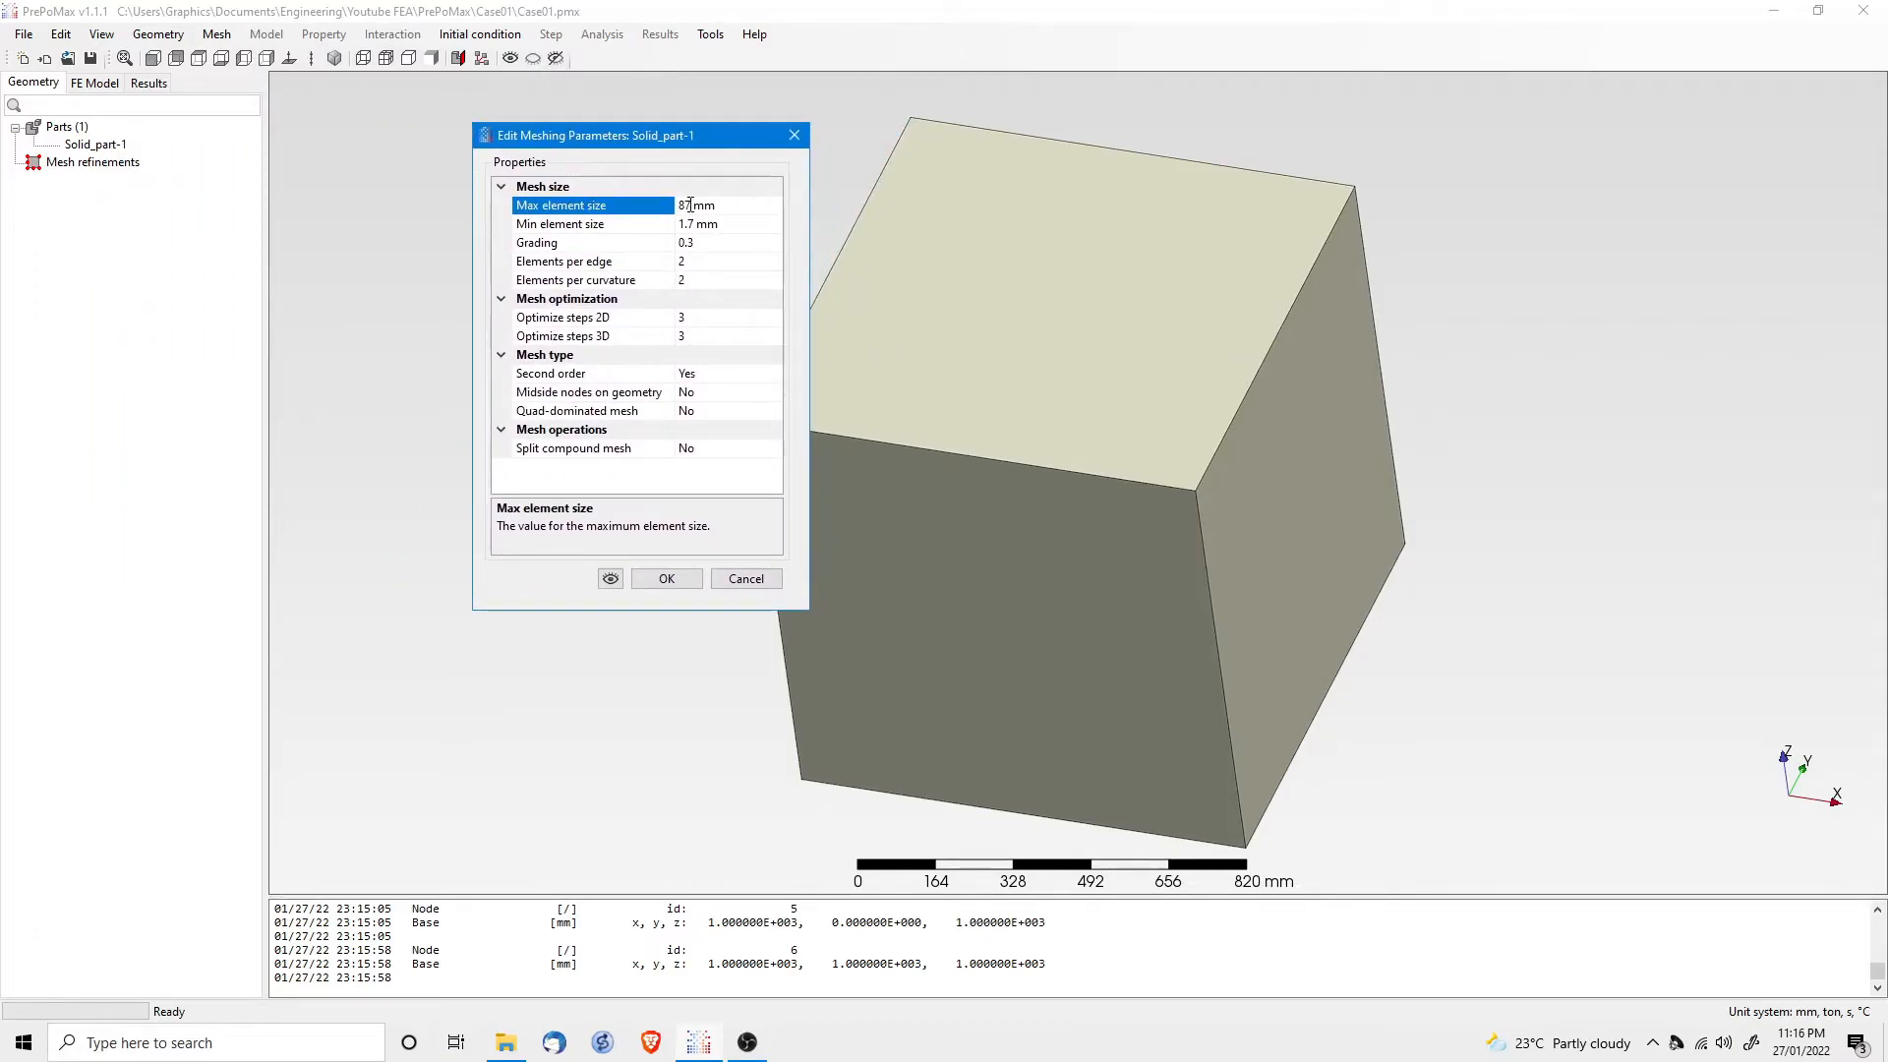
pyautogui.moveTo(690, 205); pyautogui.dragTo(672, 205)
pyautogui.write('100')
pyautogui.click(666, 579)
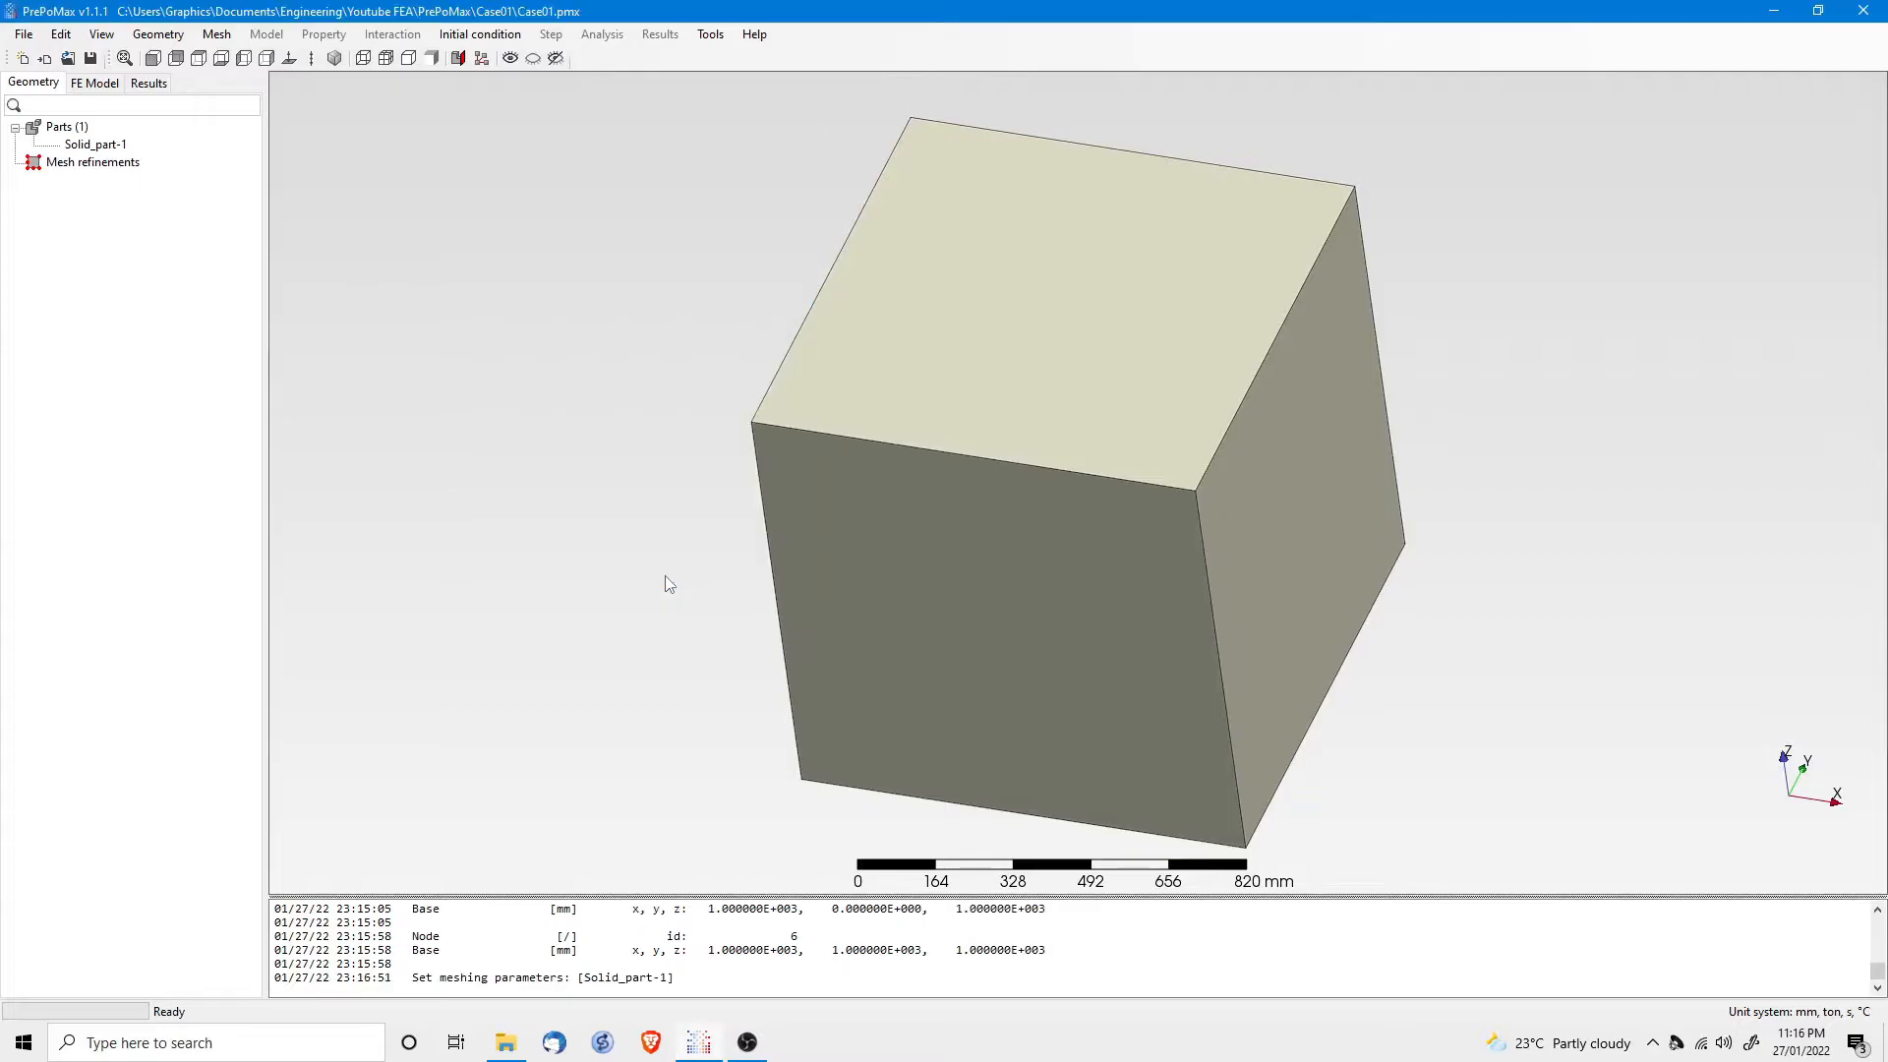
# Step: Generate the mesh for the cube and inspect it from several angles
pyautogui.click(215, 36)
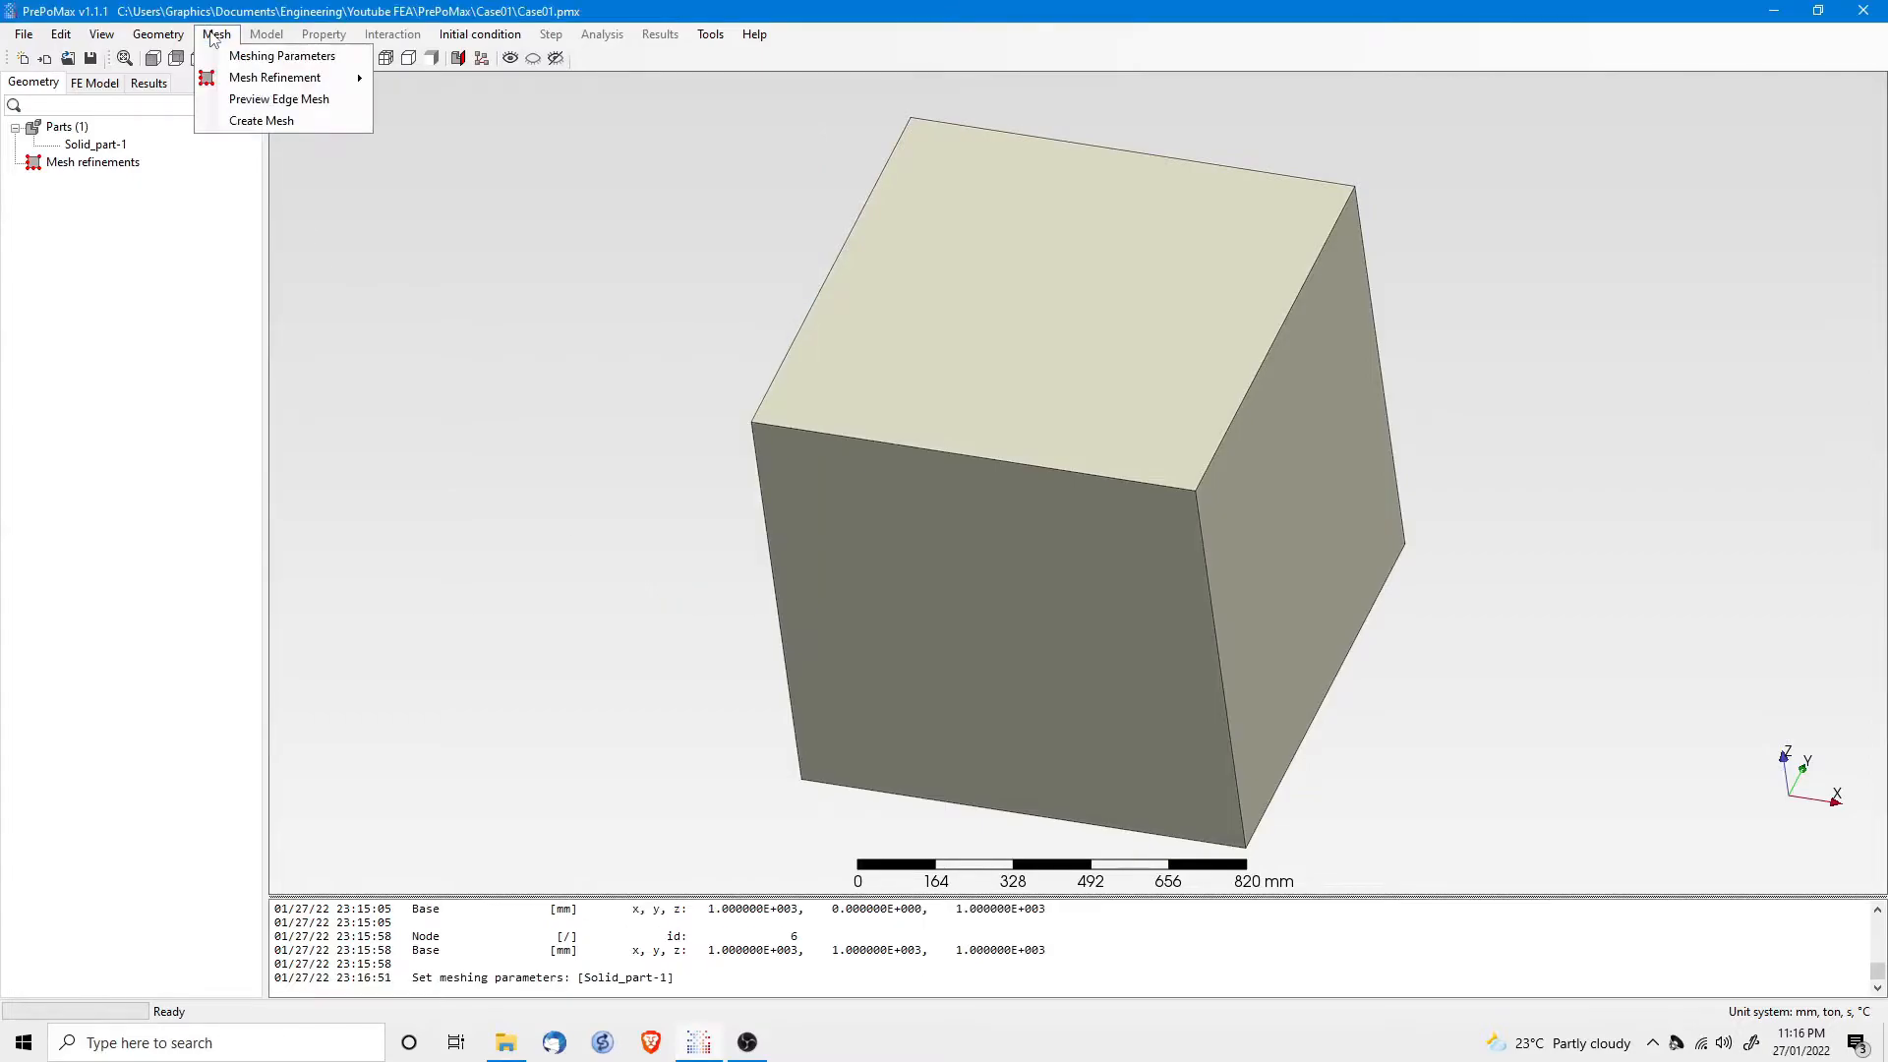
pyautogui.click(262, 121)
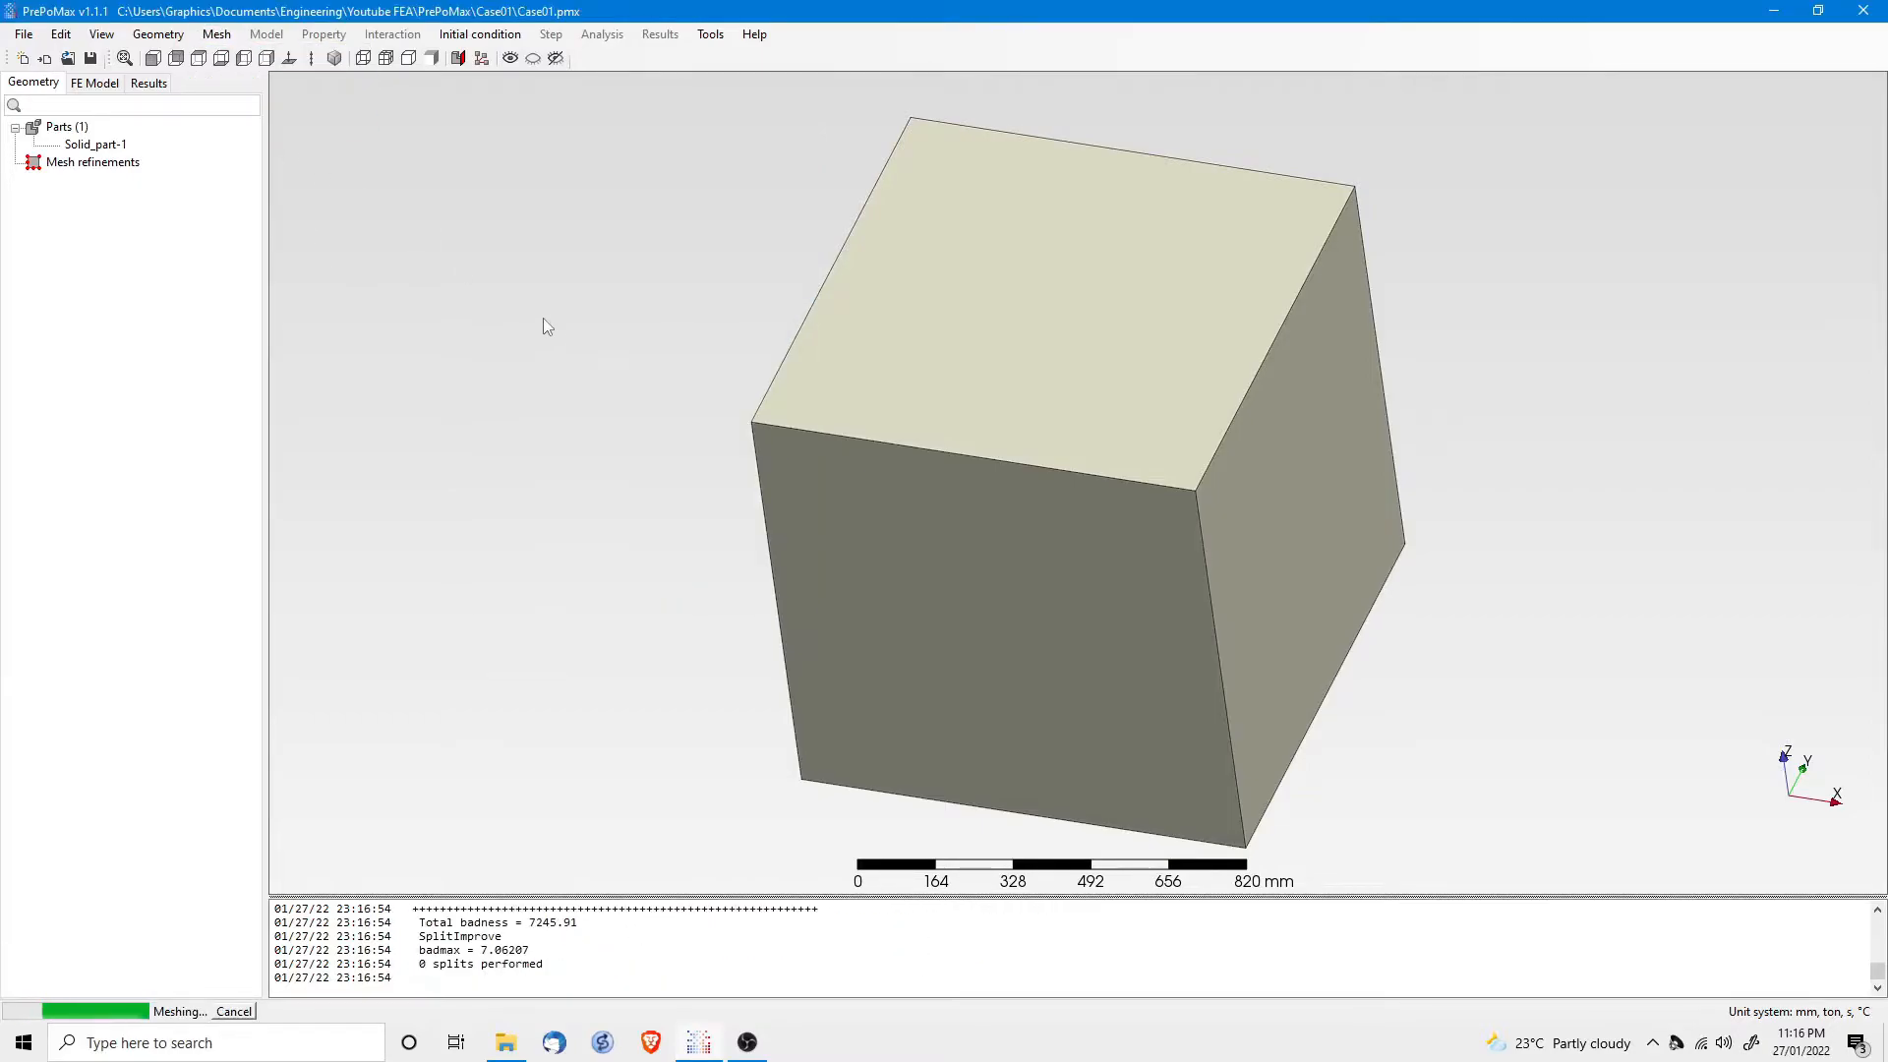
pyautogui.moveTo(693, 610); pyautogui.dragTo(786, 549, button='middle')
pyautogui.click(708, 502)
pyautogui.moveTo(708, 501); pyautogui.dragTo(838, 594, button='middle')
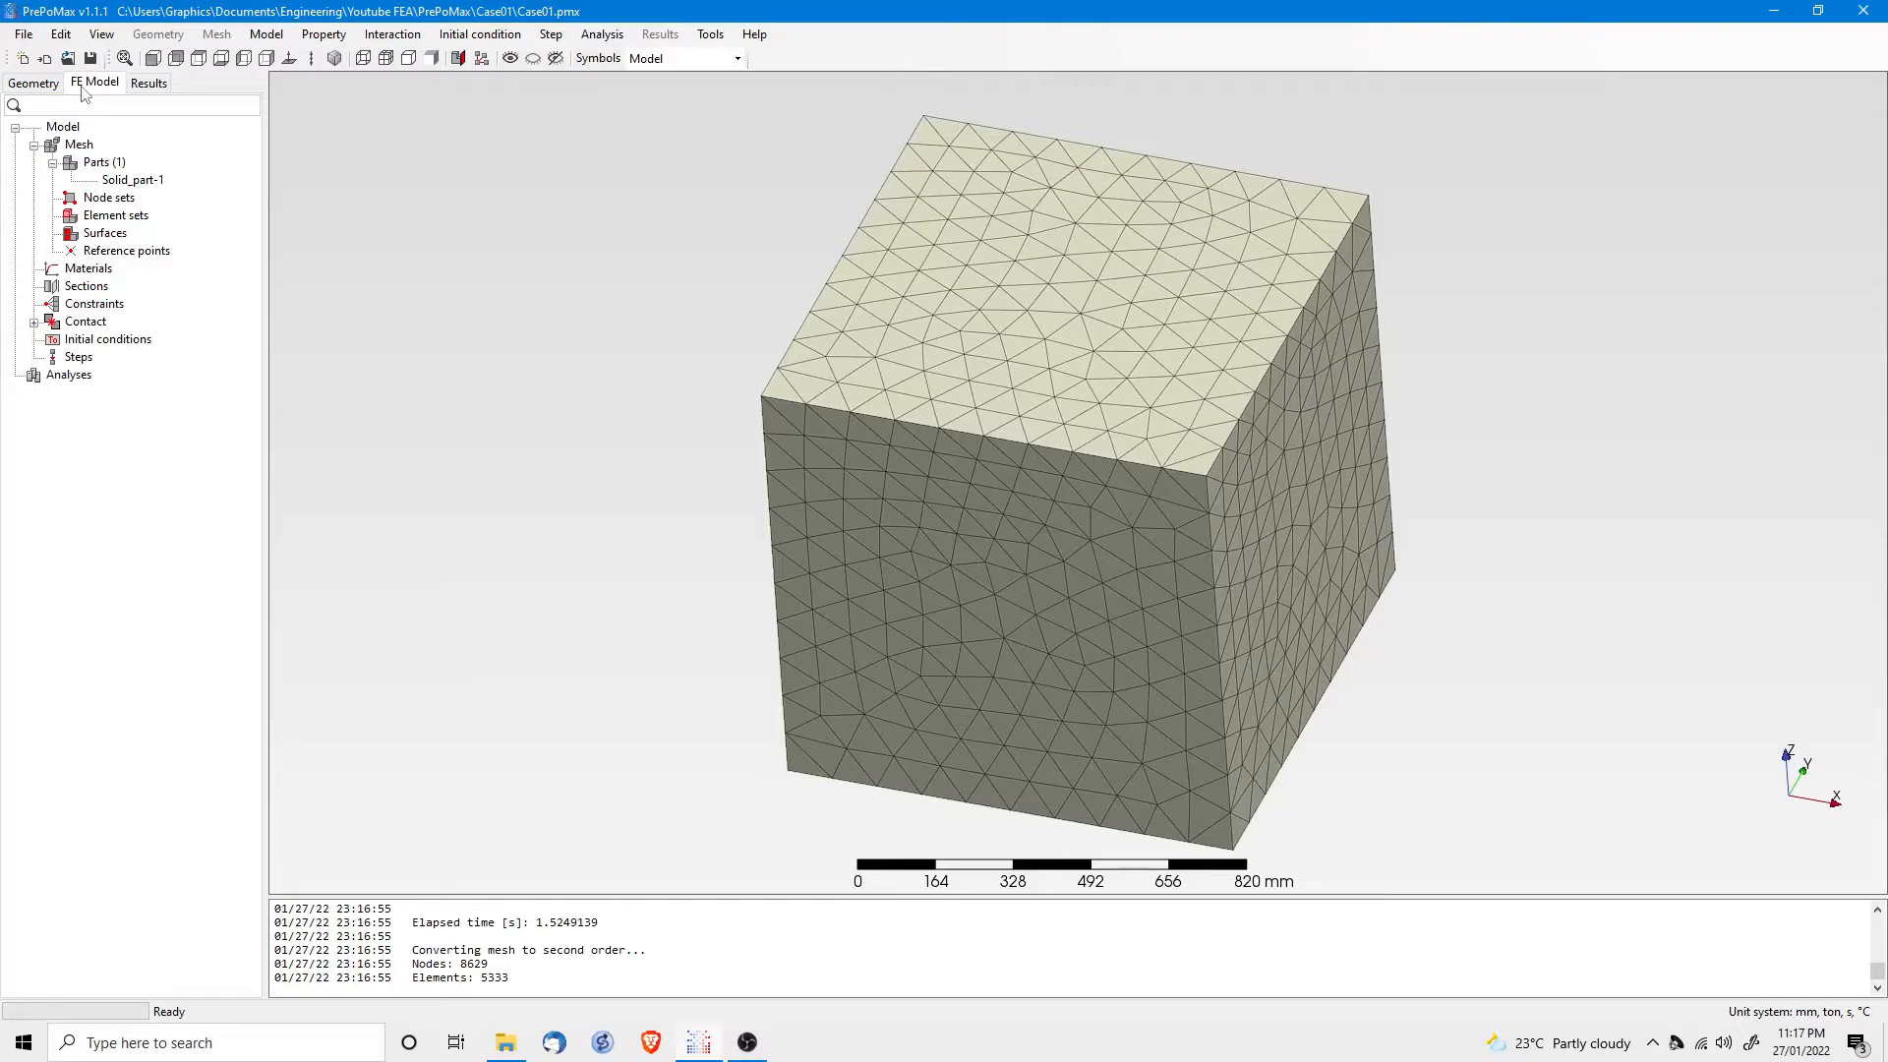
# Step: Create a material named MildSteel in the FE model and add the Elastic material model to it
pyautogui.doubleClick(87, 272)
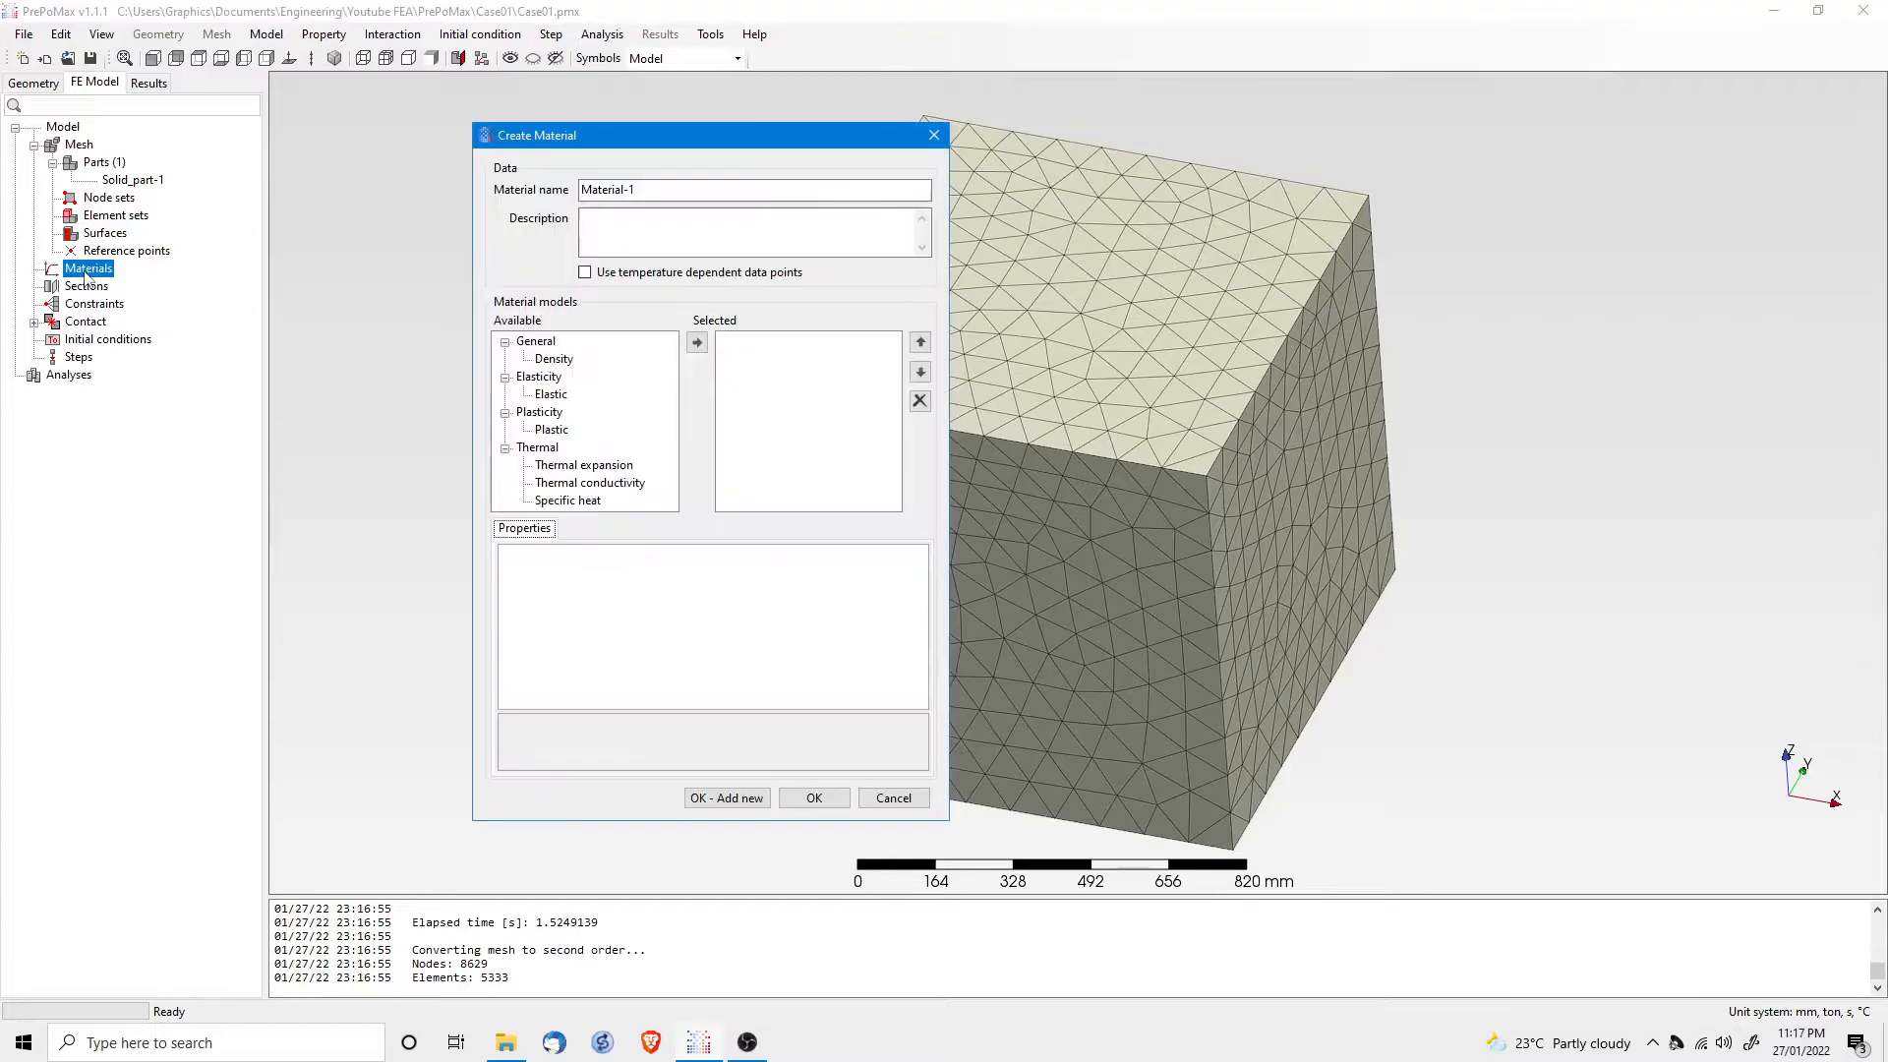
pyautogui.click(626, 189)
pyautogui.doubleClick(627, 189)
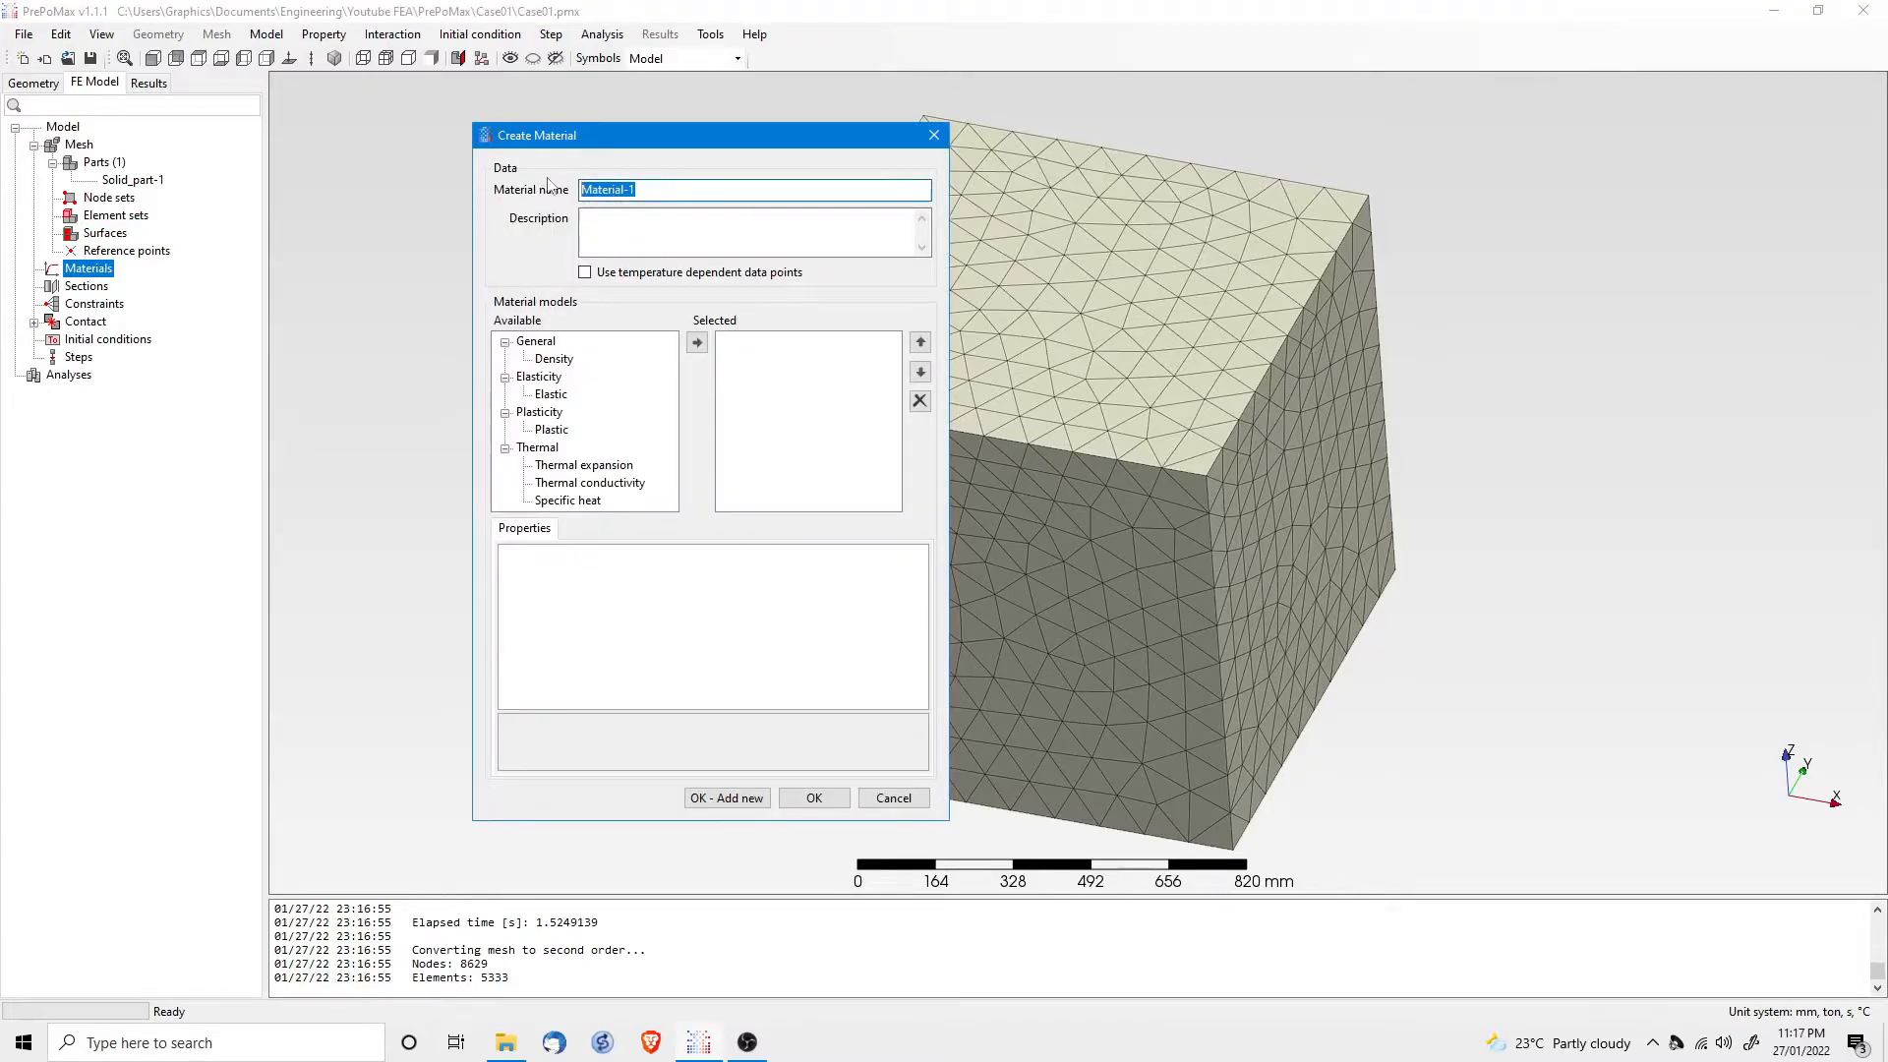
pyautogui.write('MildSteel')
pyautogui.click(550, 394)
pyautogui.click(697, 343)
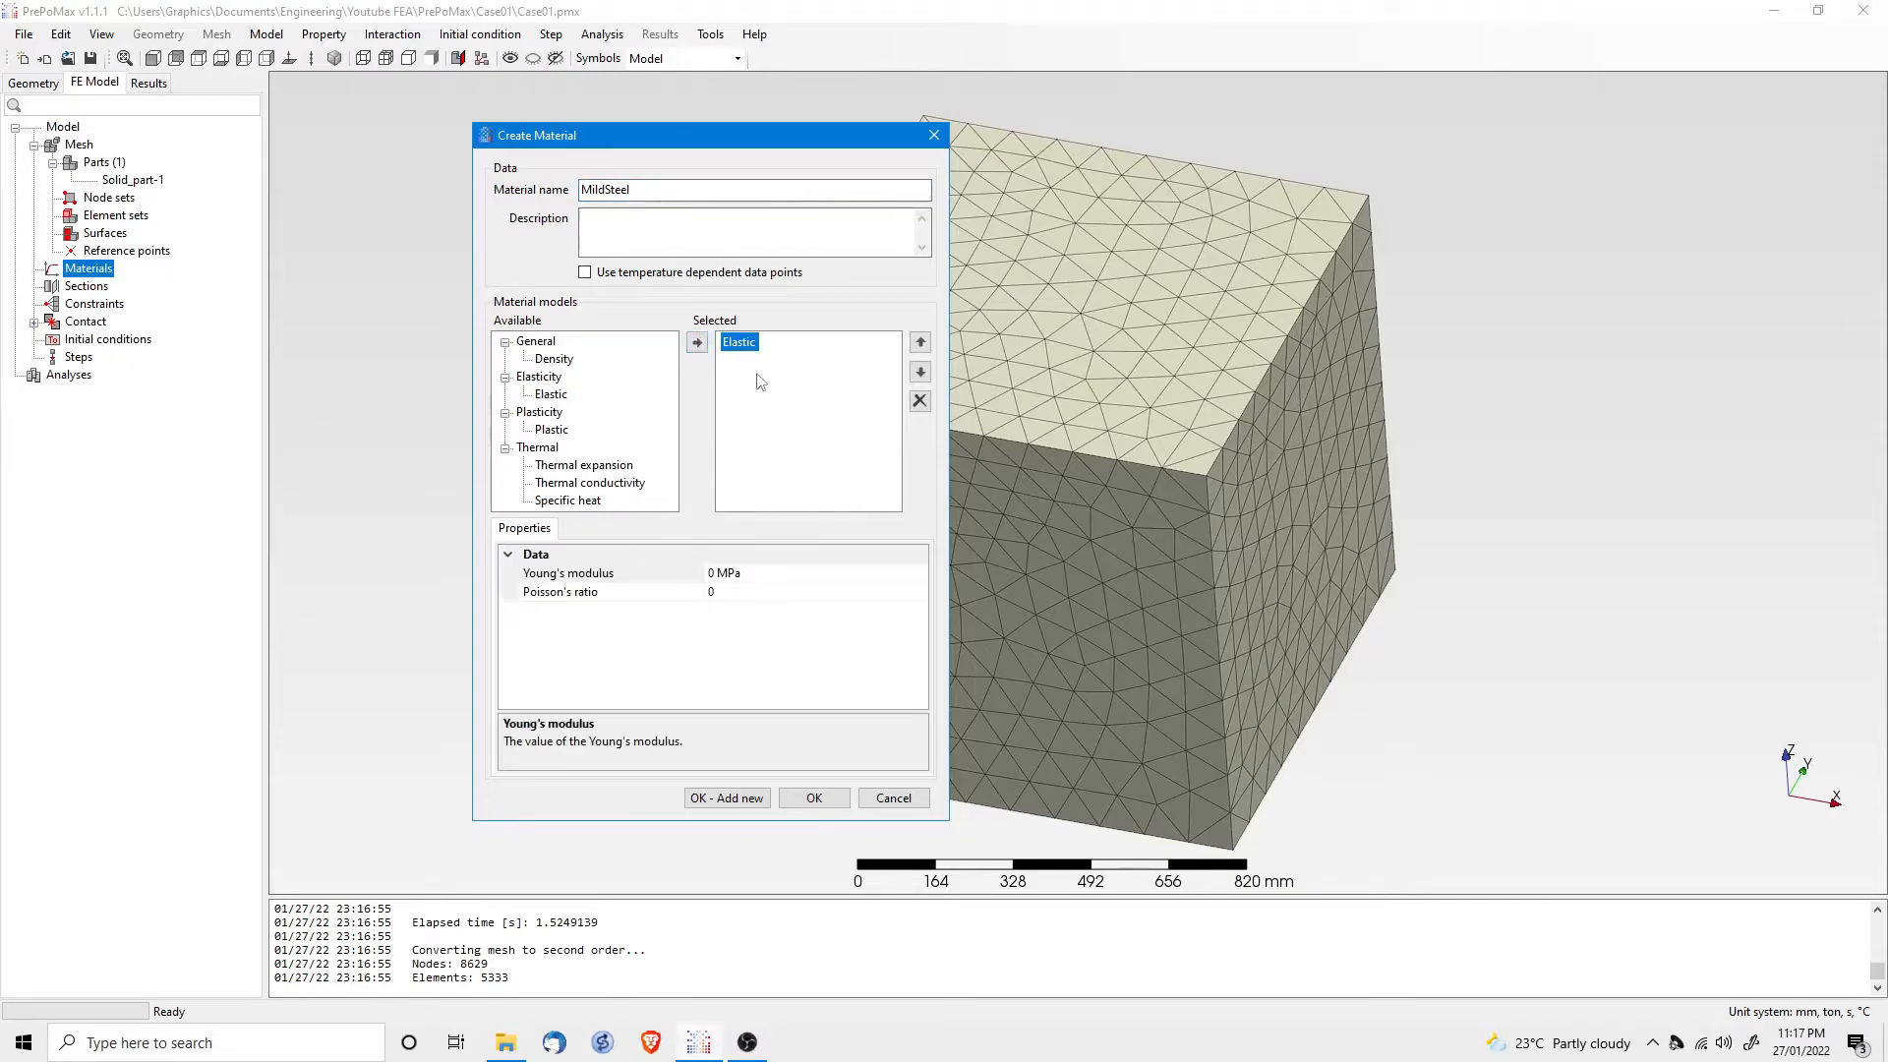
# Step: Give MildSteel a Young's modulus of 210000 MPa and a Poisson's ratio of 0.3
pyautogui.click(712, 573)
pyautogui.moveTo(716, 573); pyautogui.dragTo(698, 573)
pyautogui.write('21000')
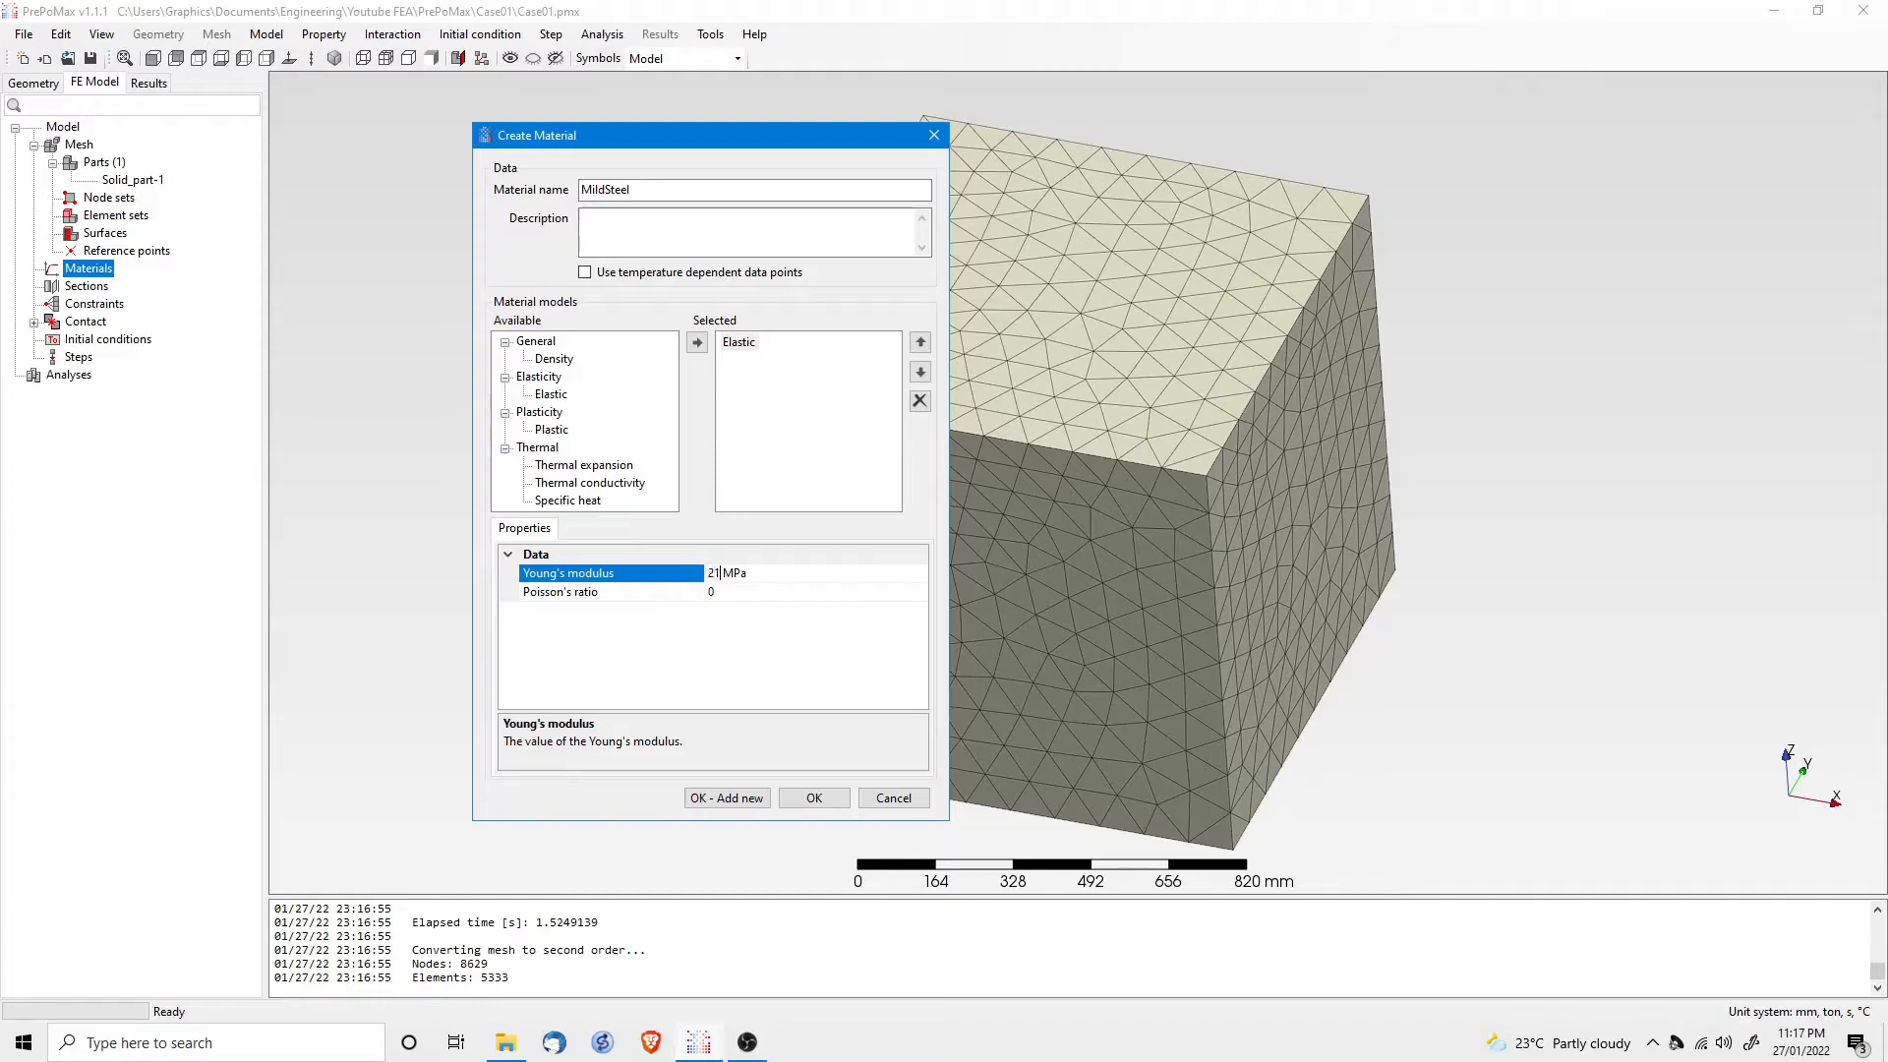
pyautogui.write('0')
pyautogui.press('Tab')
pyautogui.write('0.3')
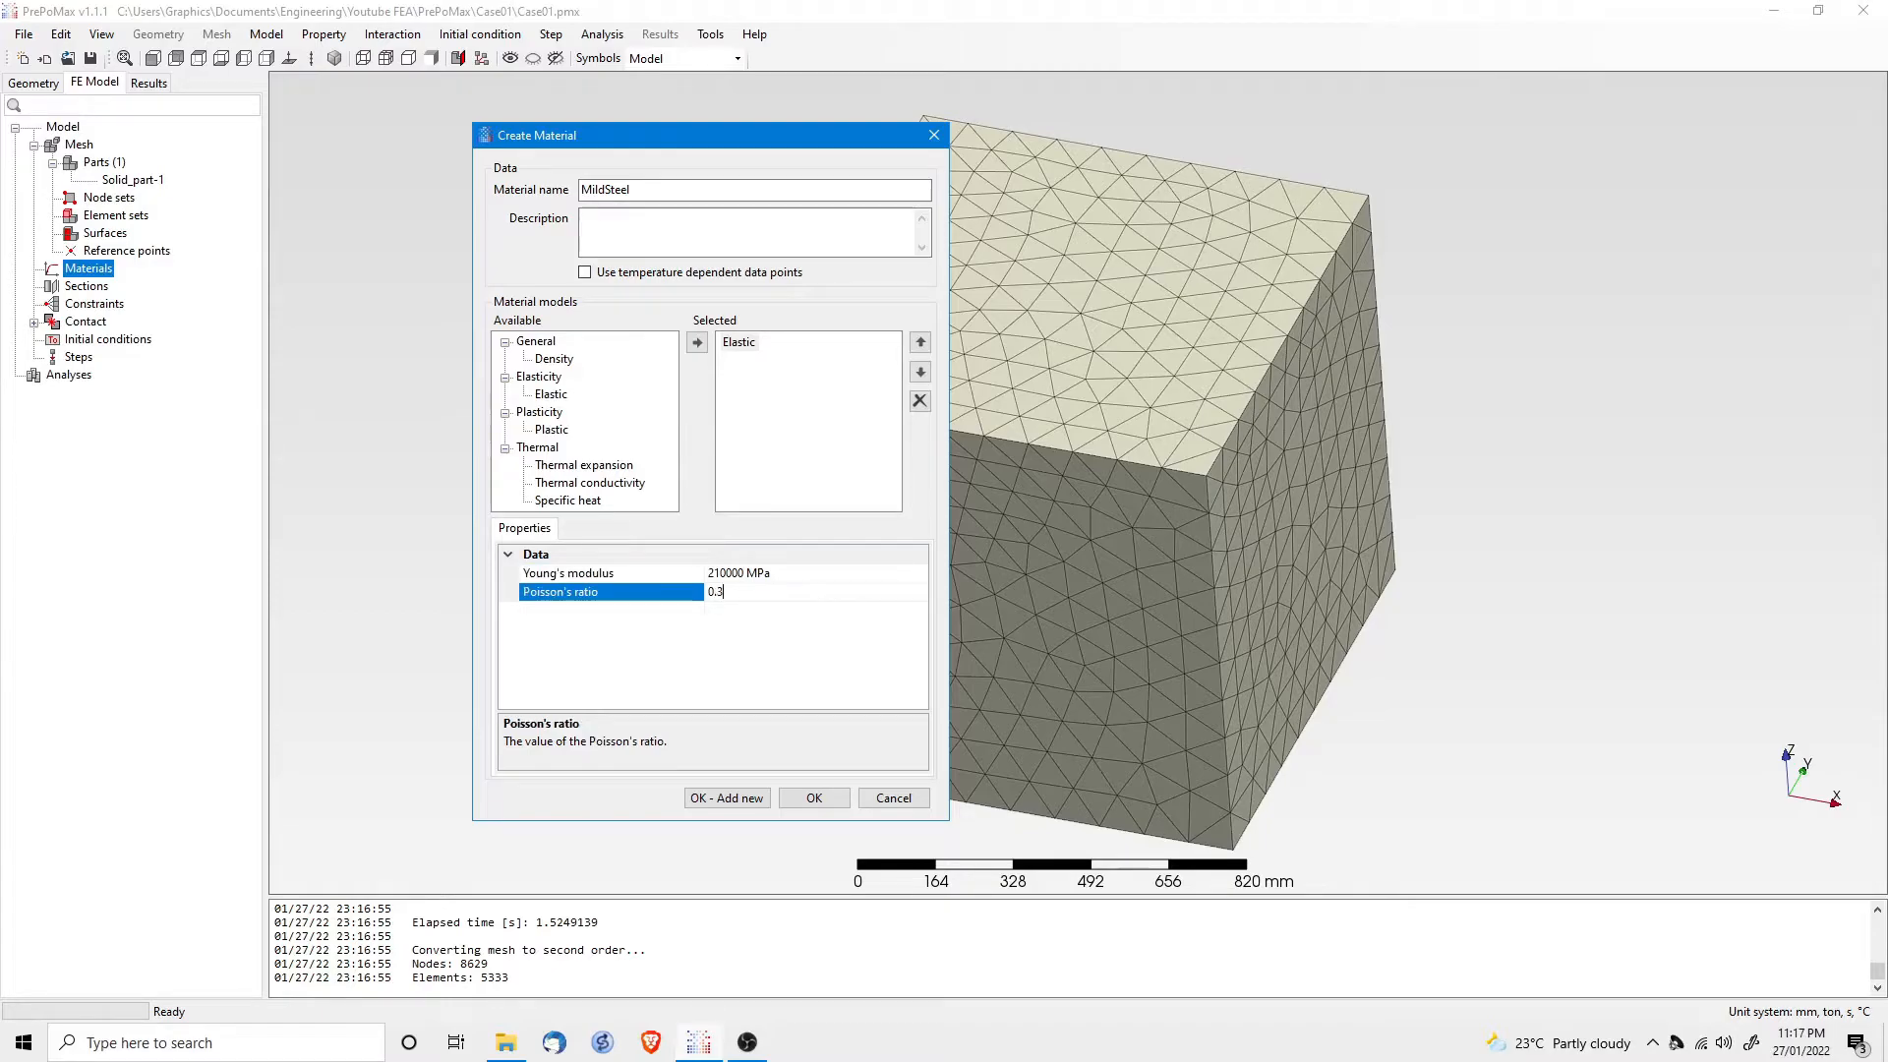
pyautogui.click(814, 797)
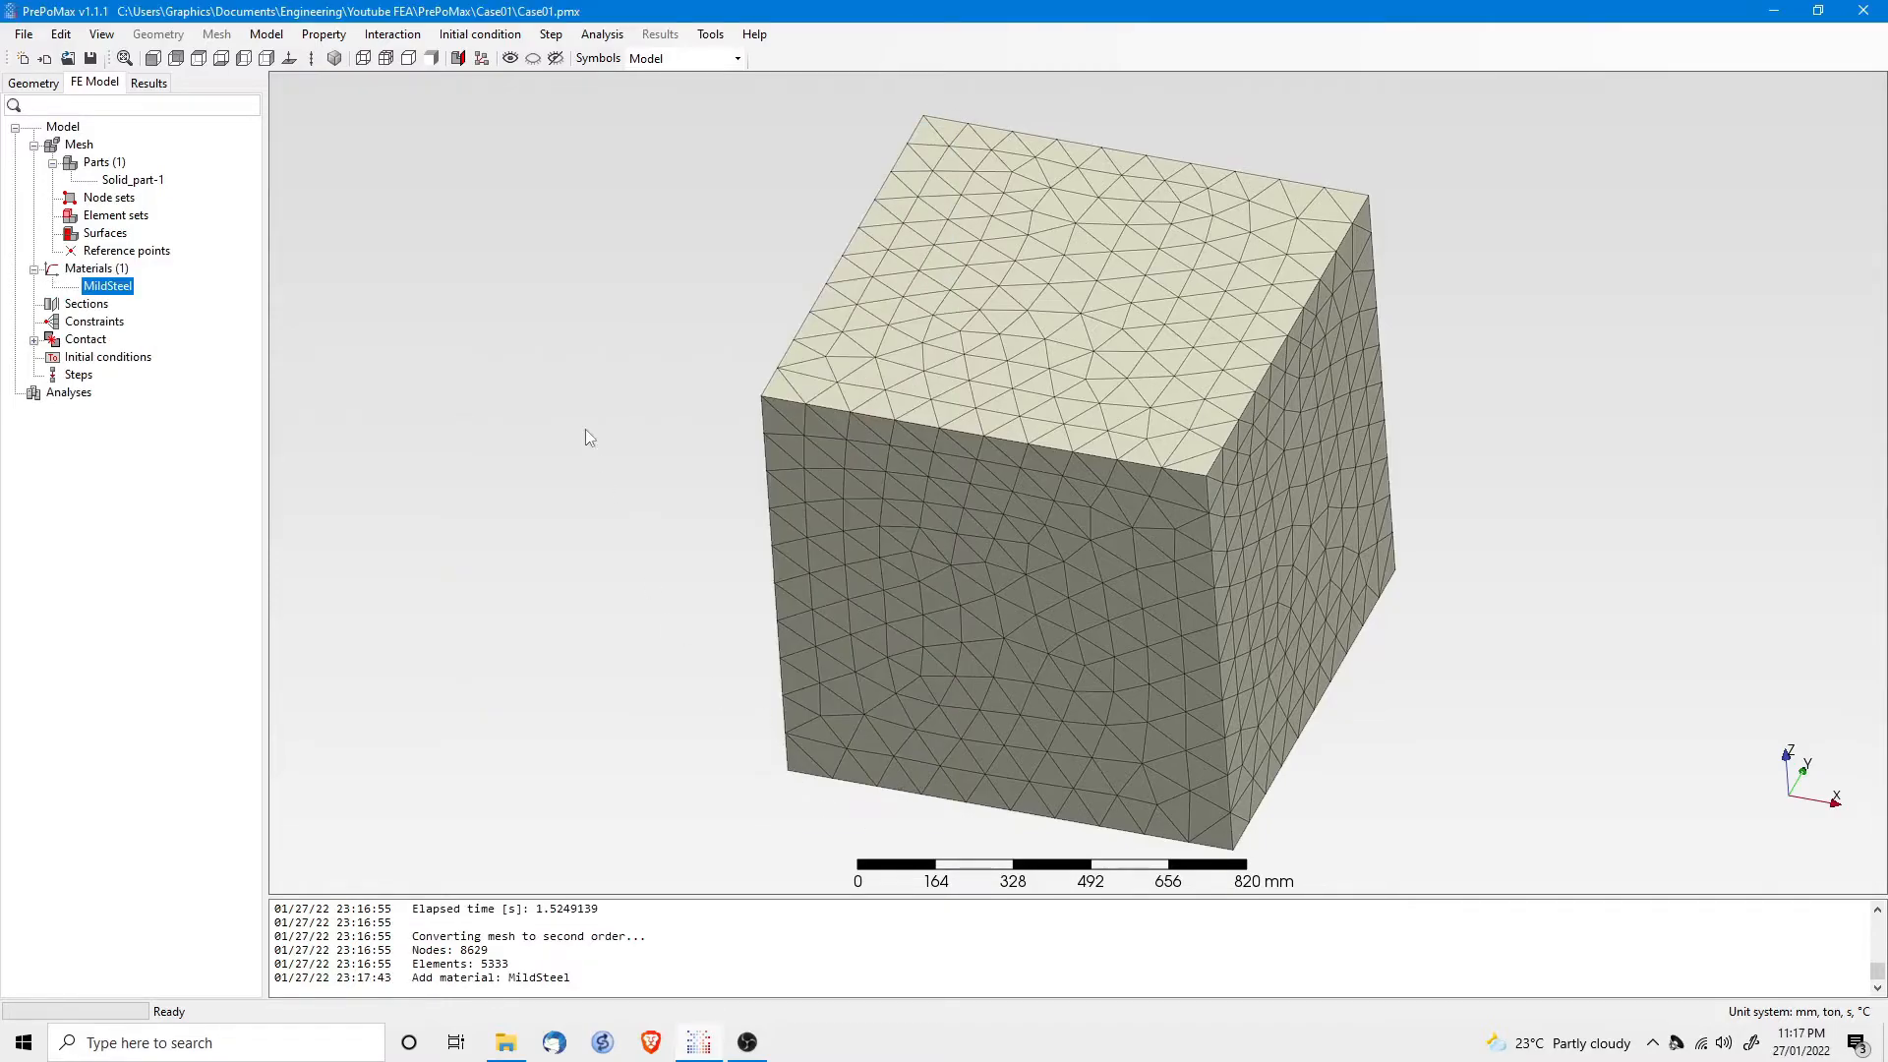
# Step: Create a solid section with the MildSteel material, using part selection to assign it to the whole cube
pyautogui.doubleClick(89, 309)
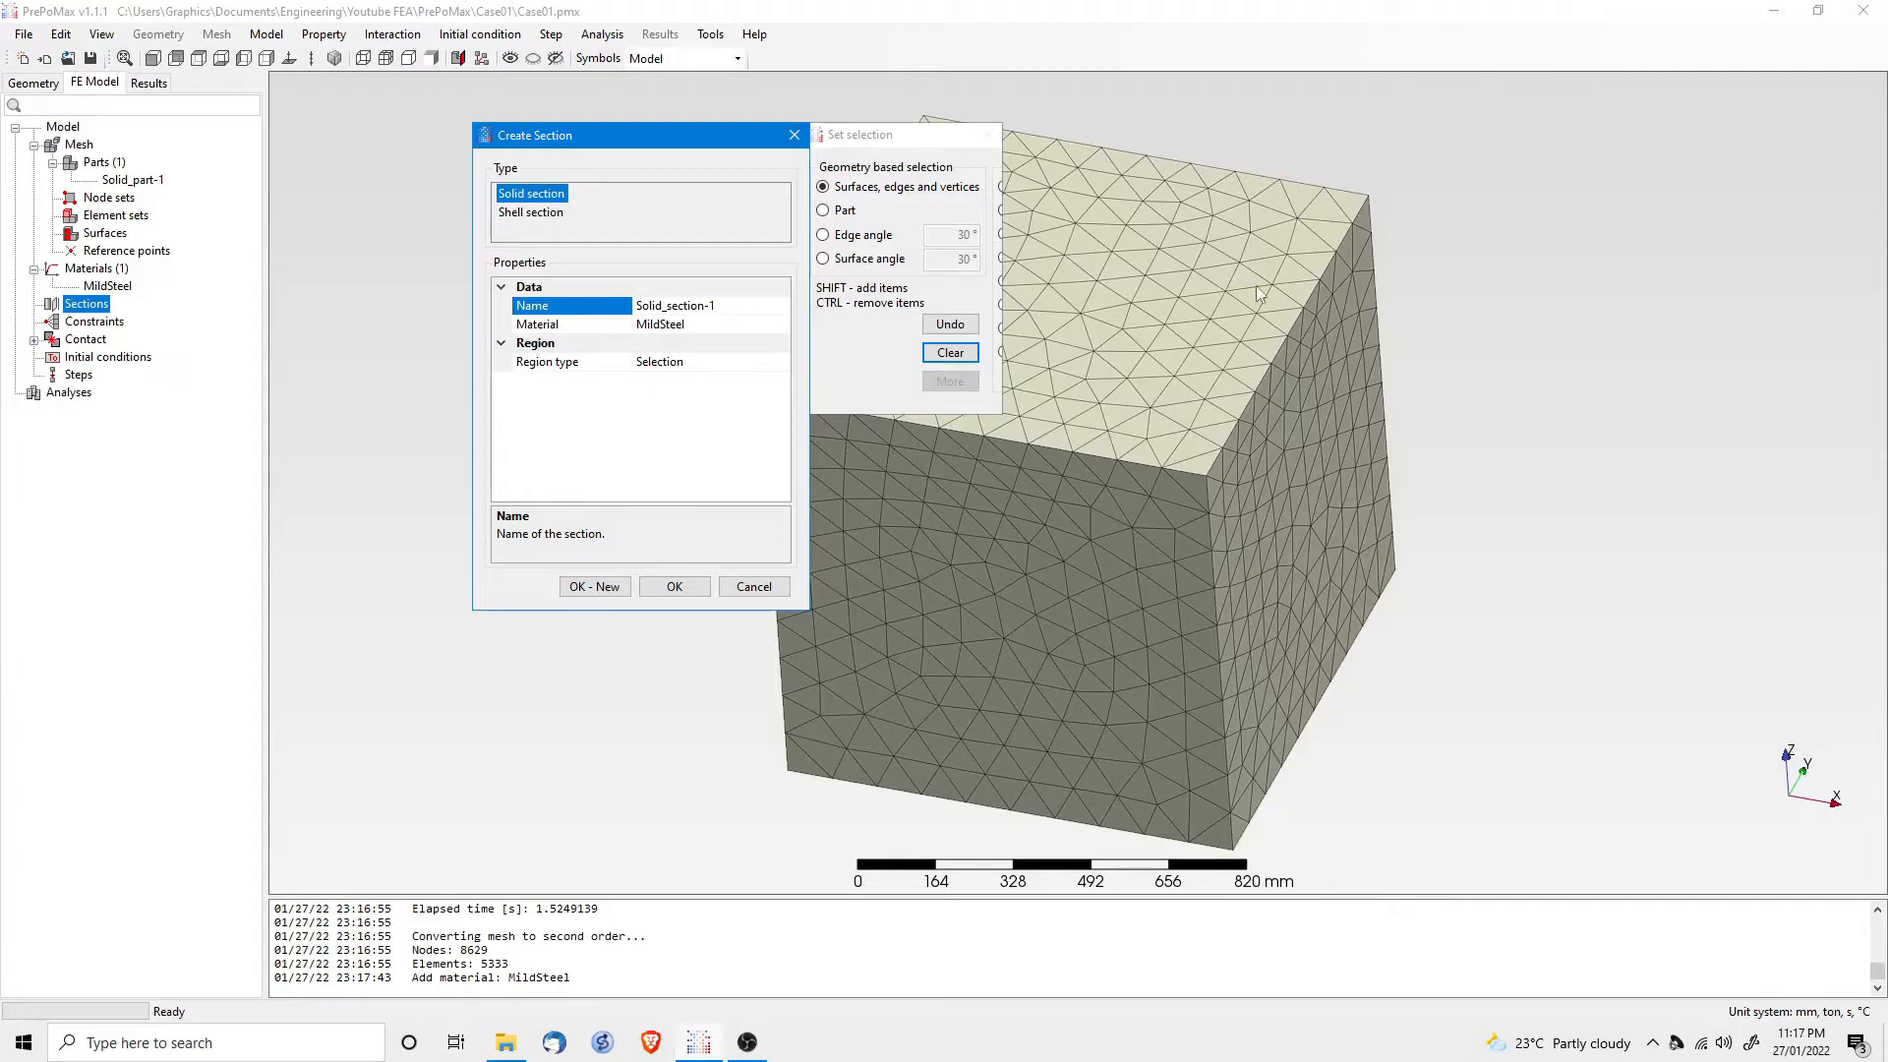
pyautogui.click(1141, 566)
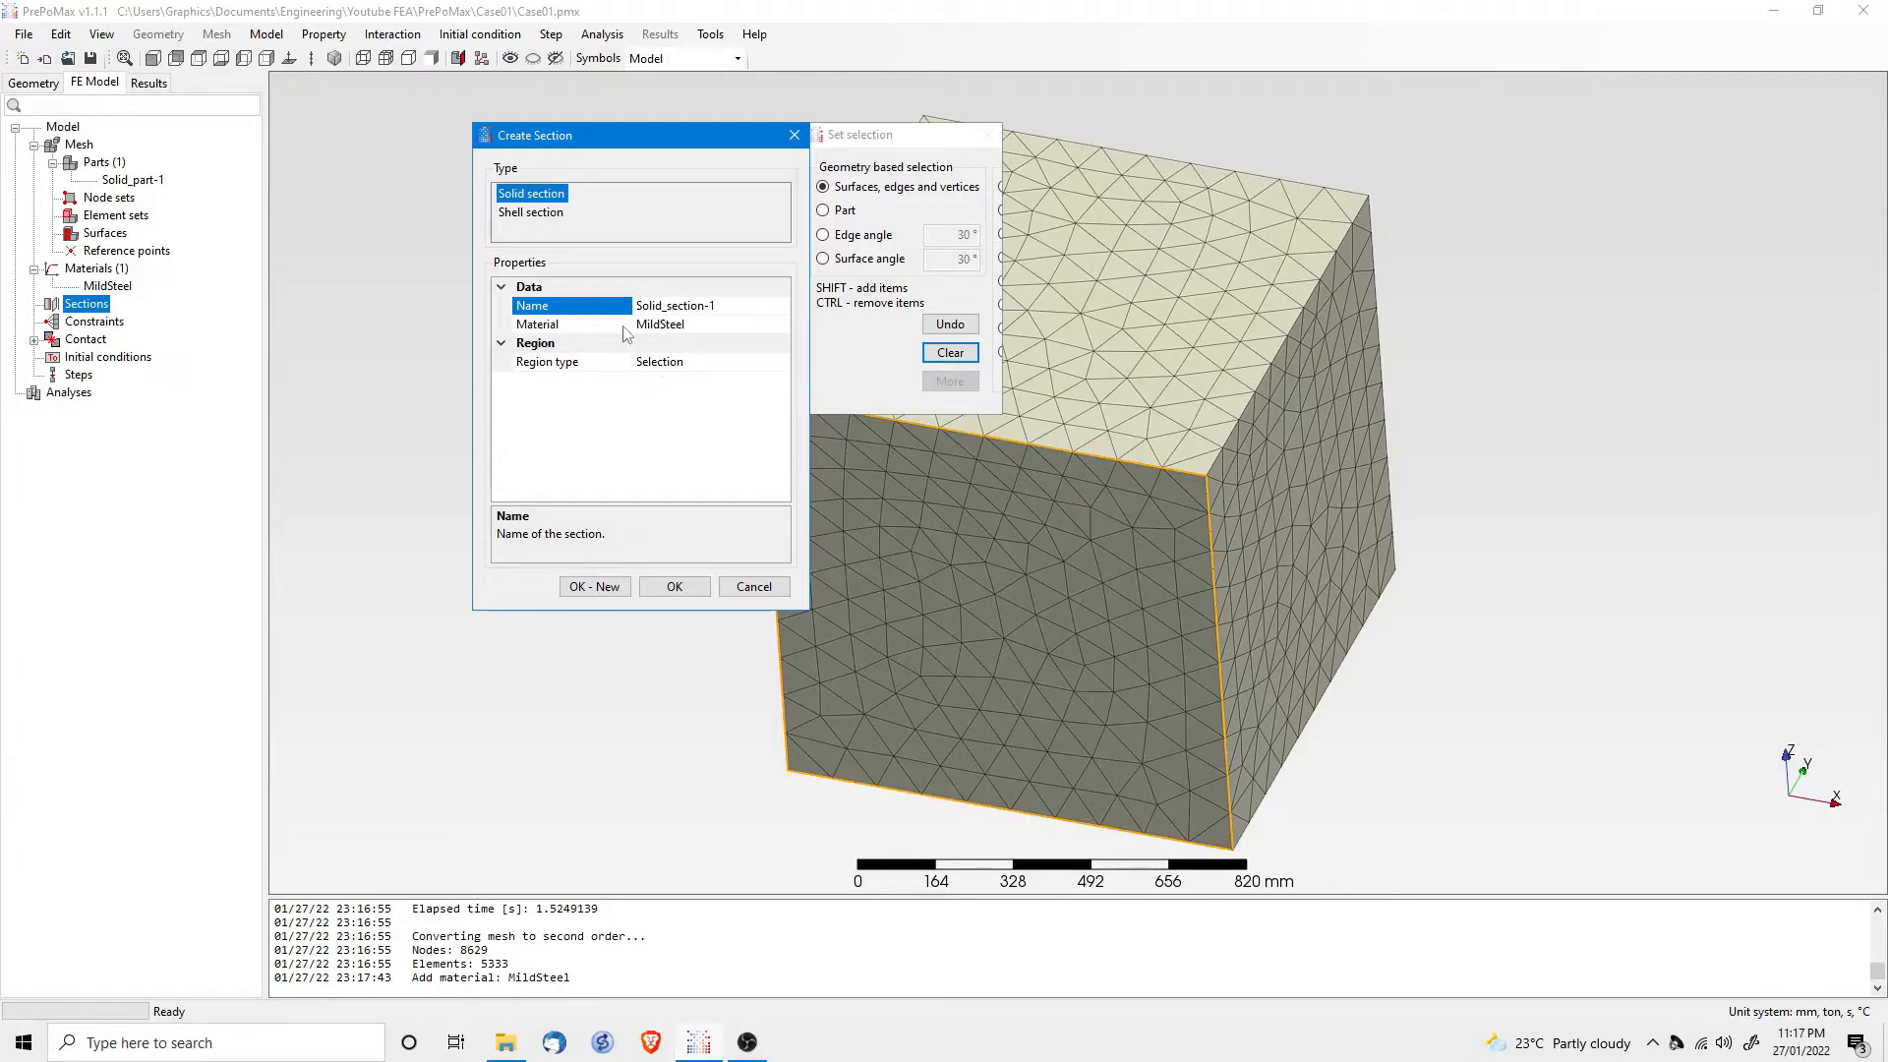
pyautogui.click(823, 210)
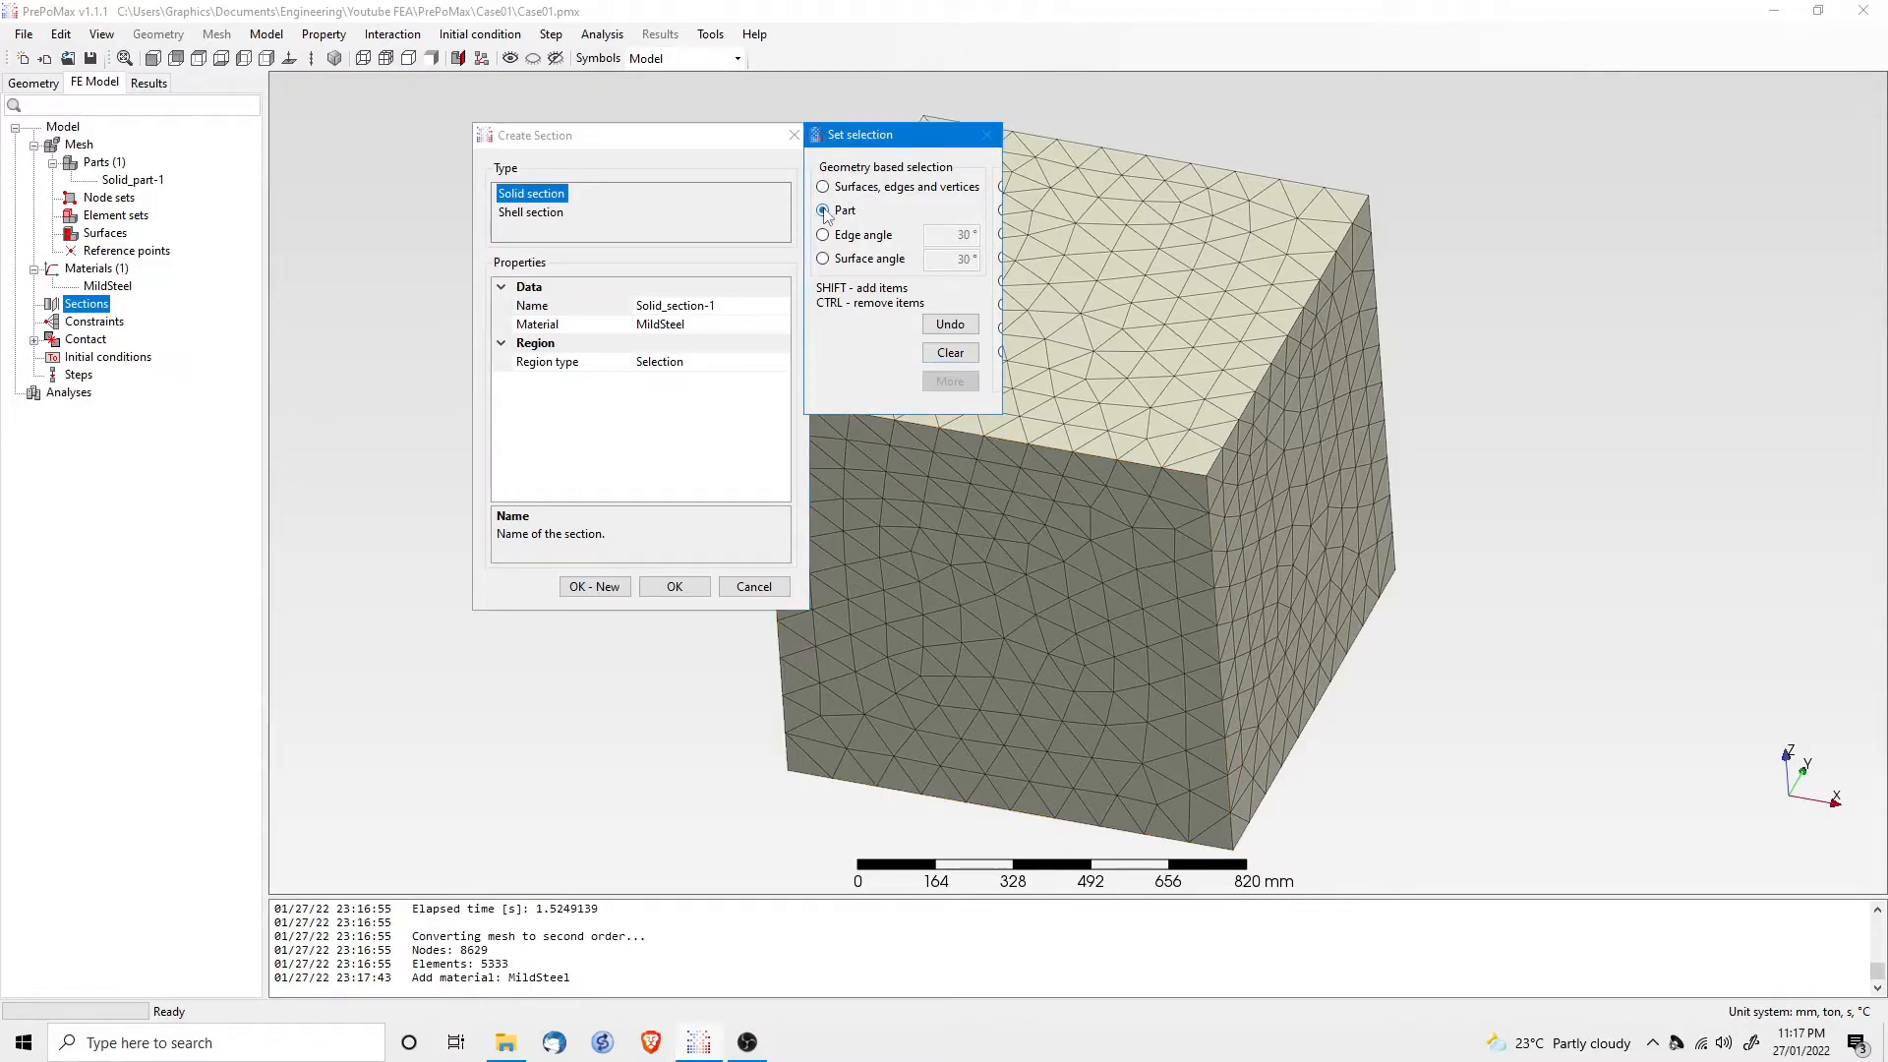
pyautogui.click(1099, 551)
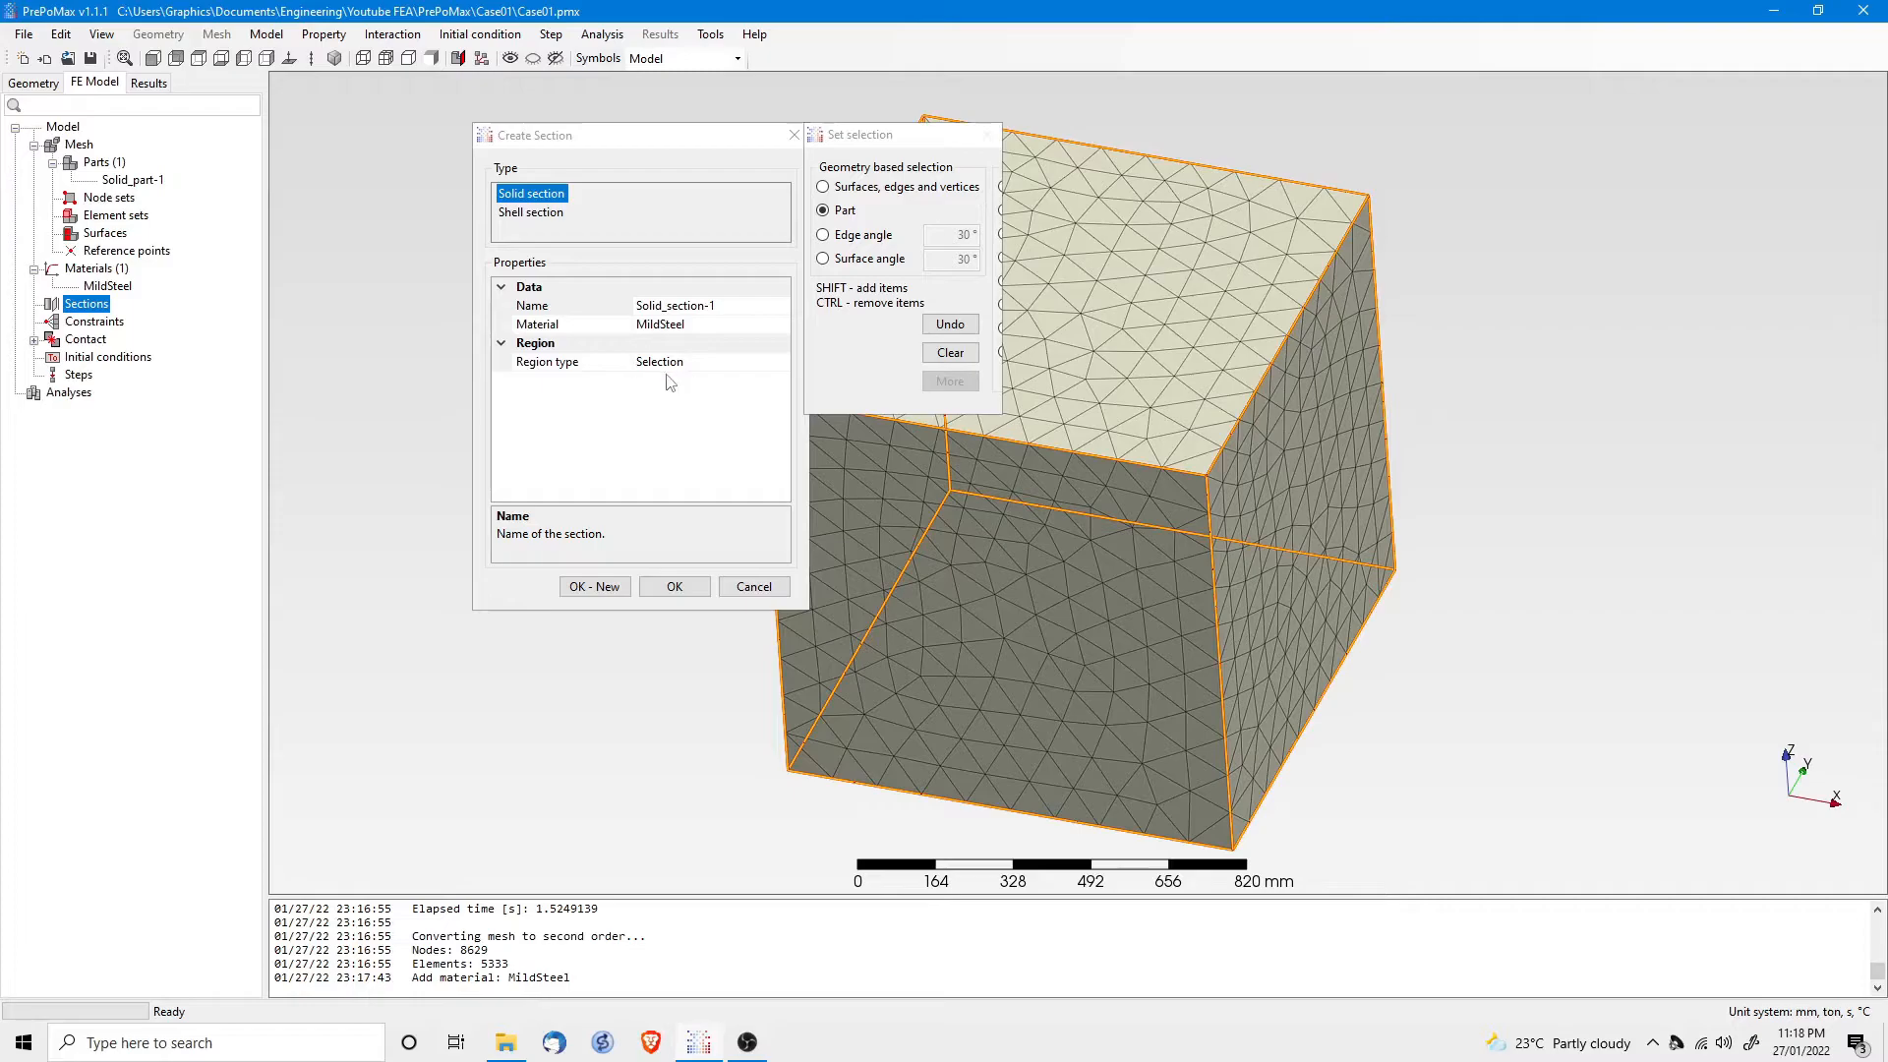
pyautogui.click(669, 594)
pyautogui.click(672, 587)
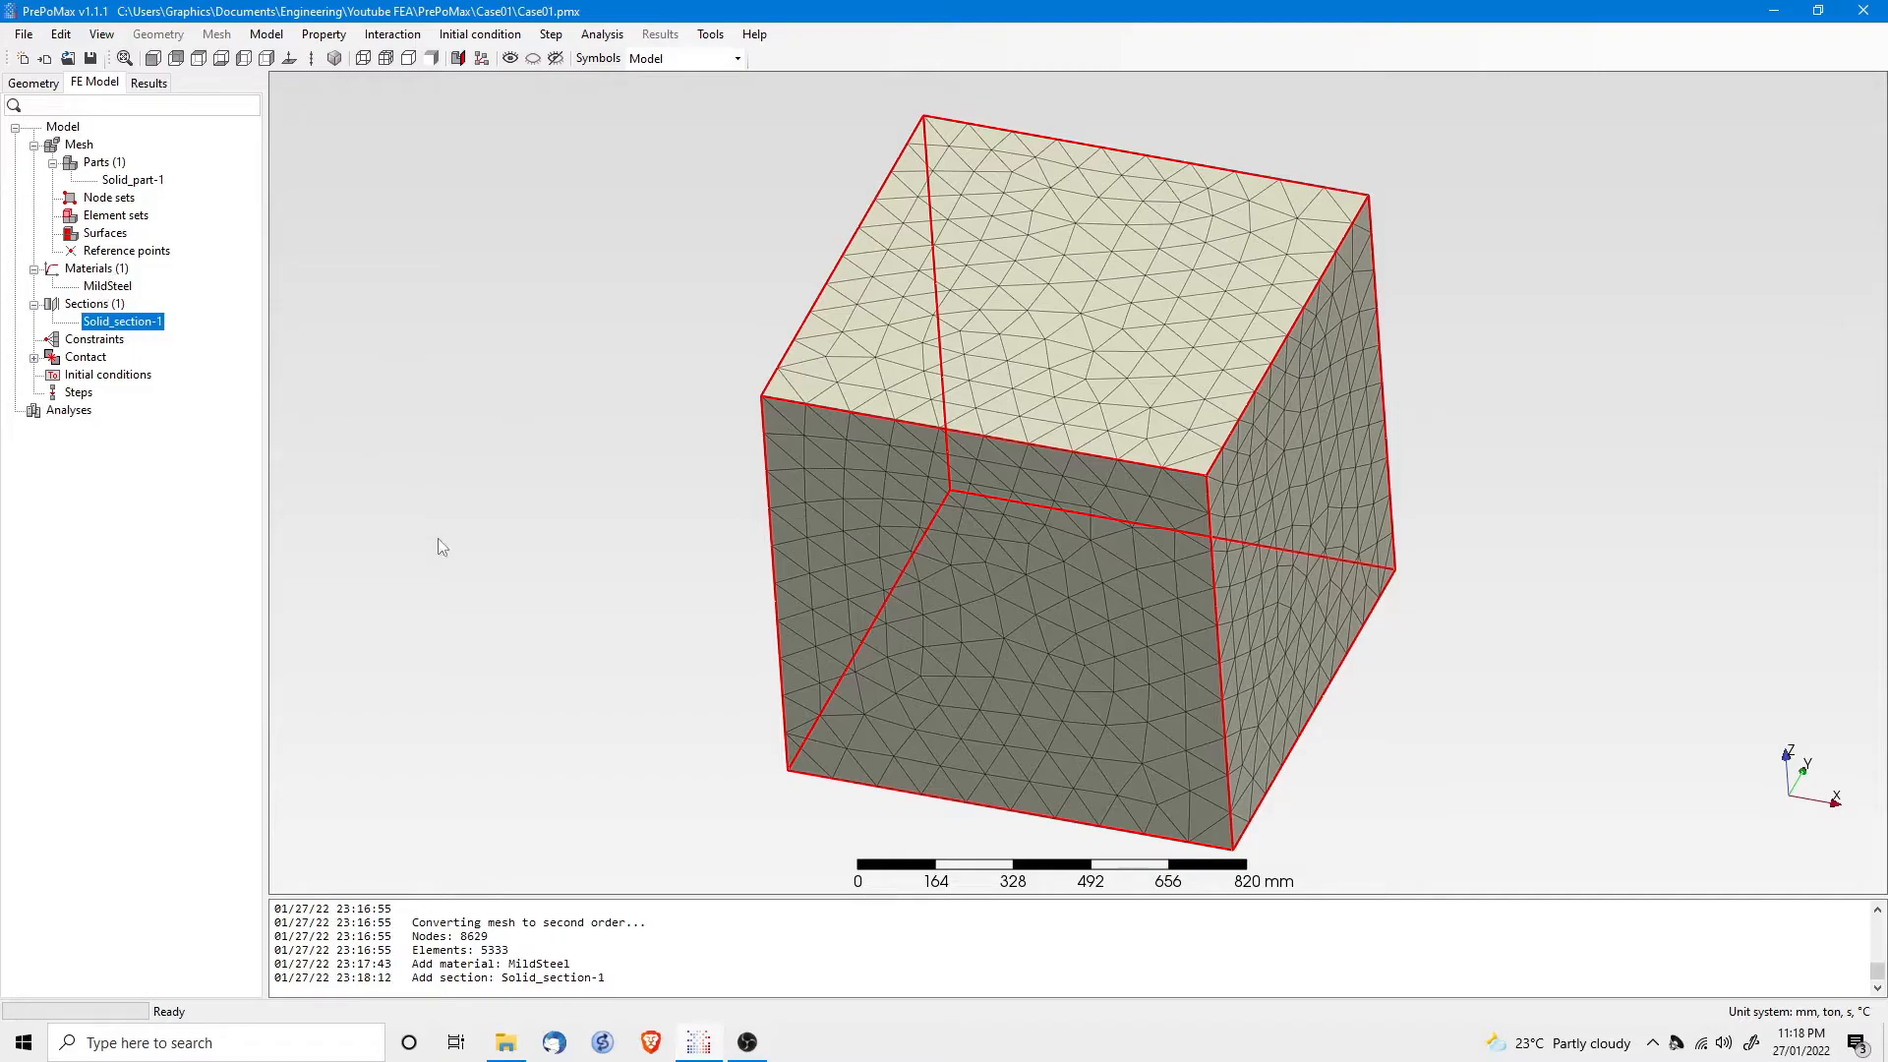
pyautogui.click(469, 526)
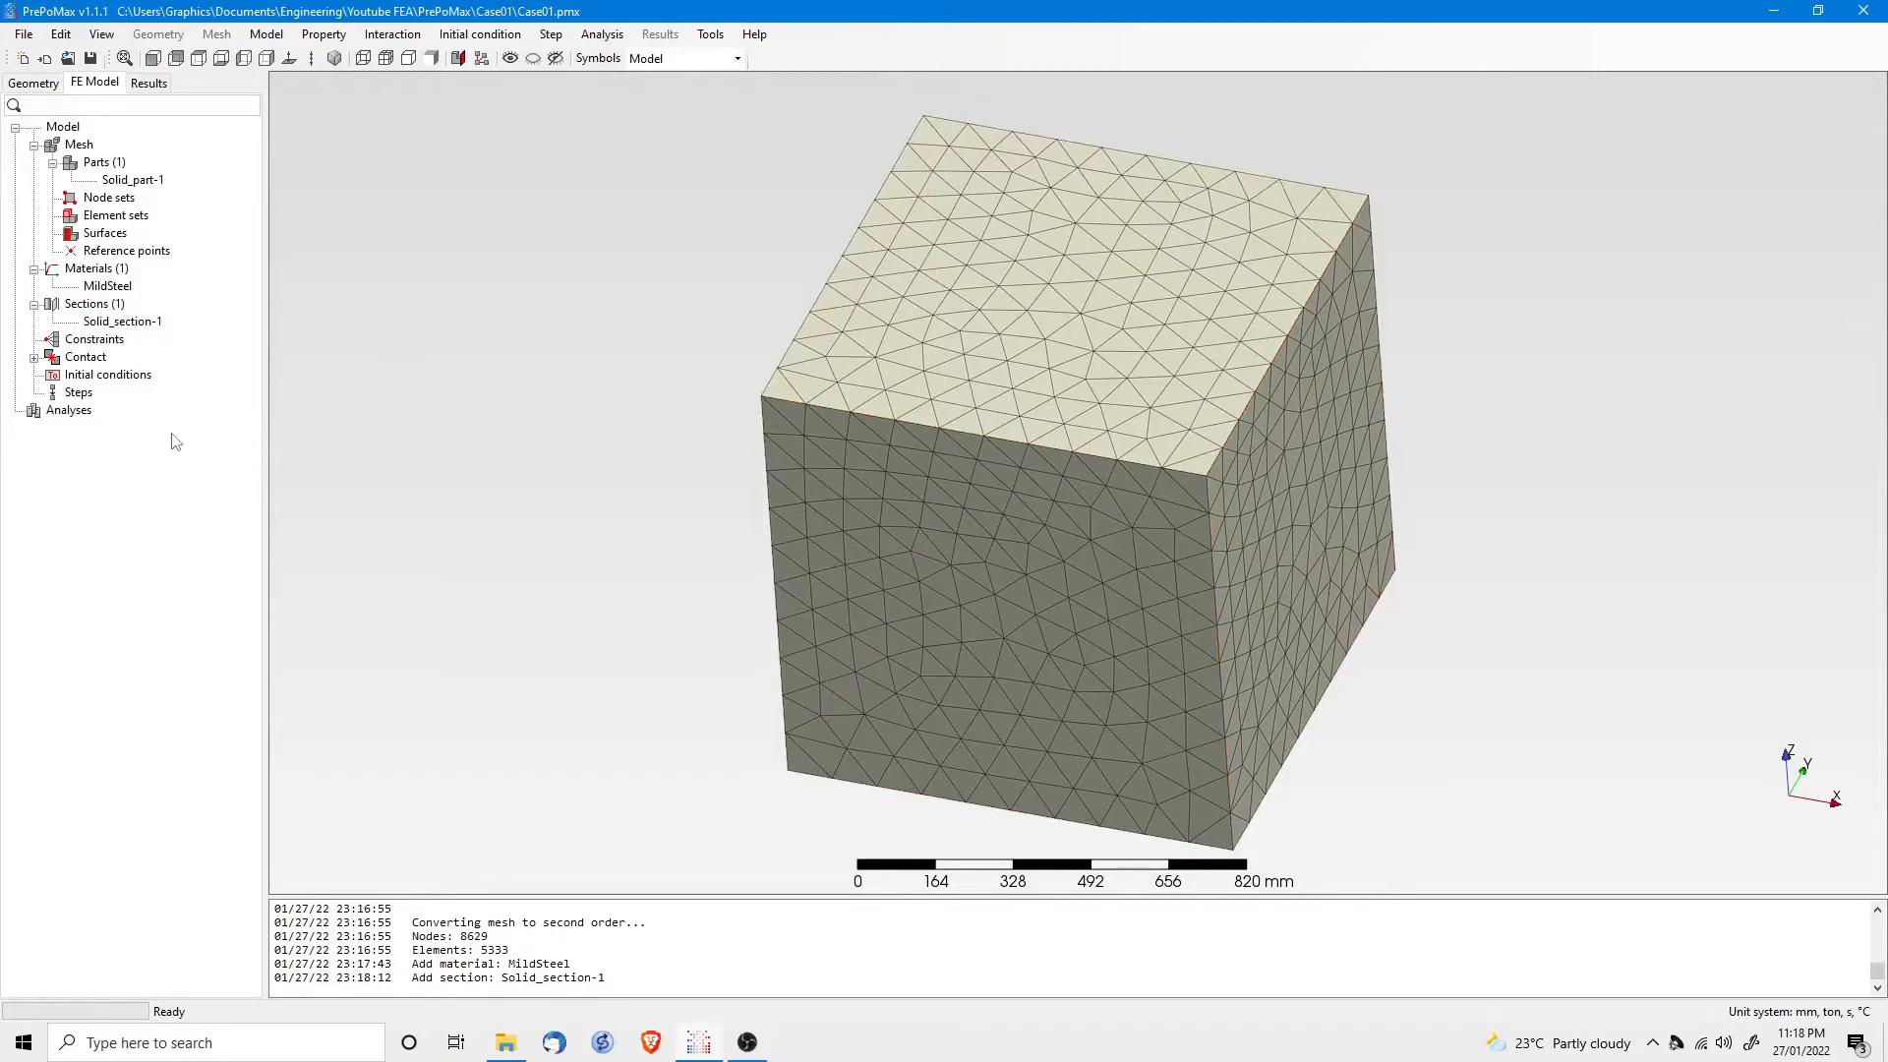
# Step: Create a static analysis step with default solver and incrementation and Nlgeom off
pyautogui.doubleClick(77, 392)
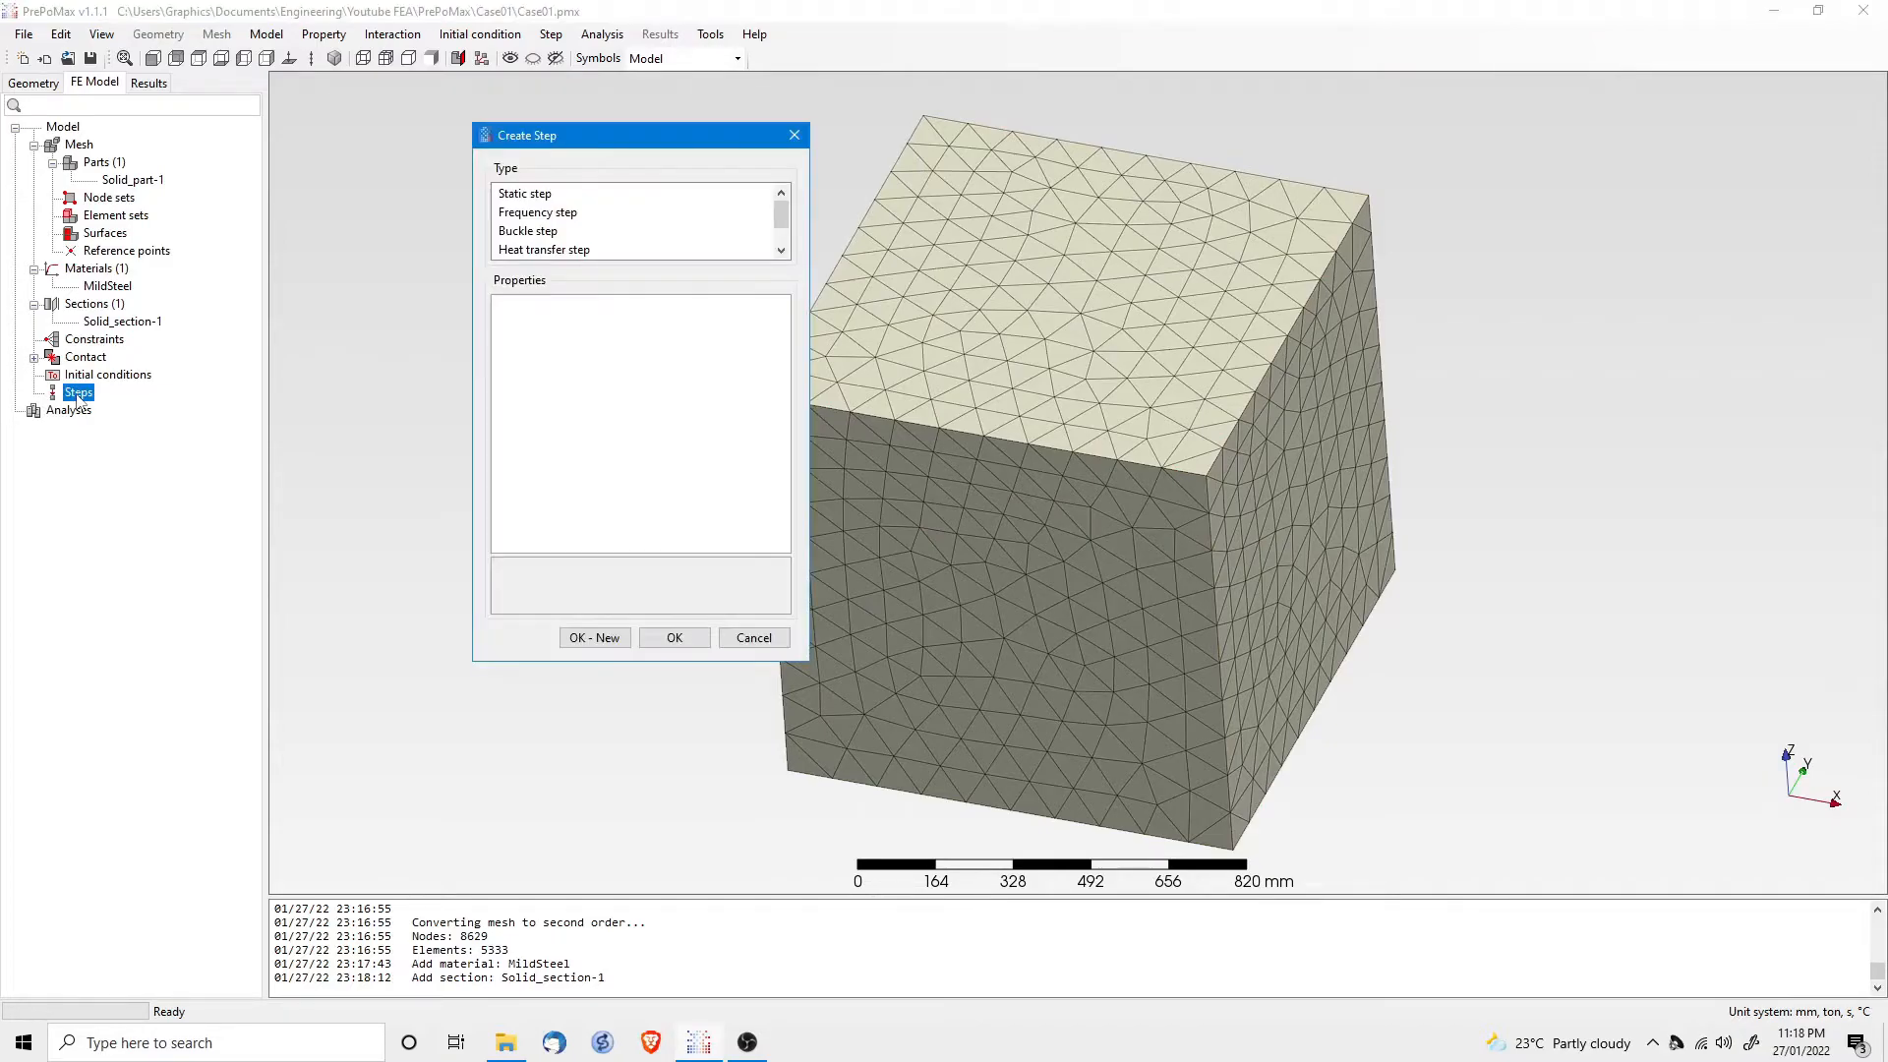
pyautogui.click(532, 198)
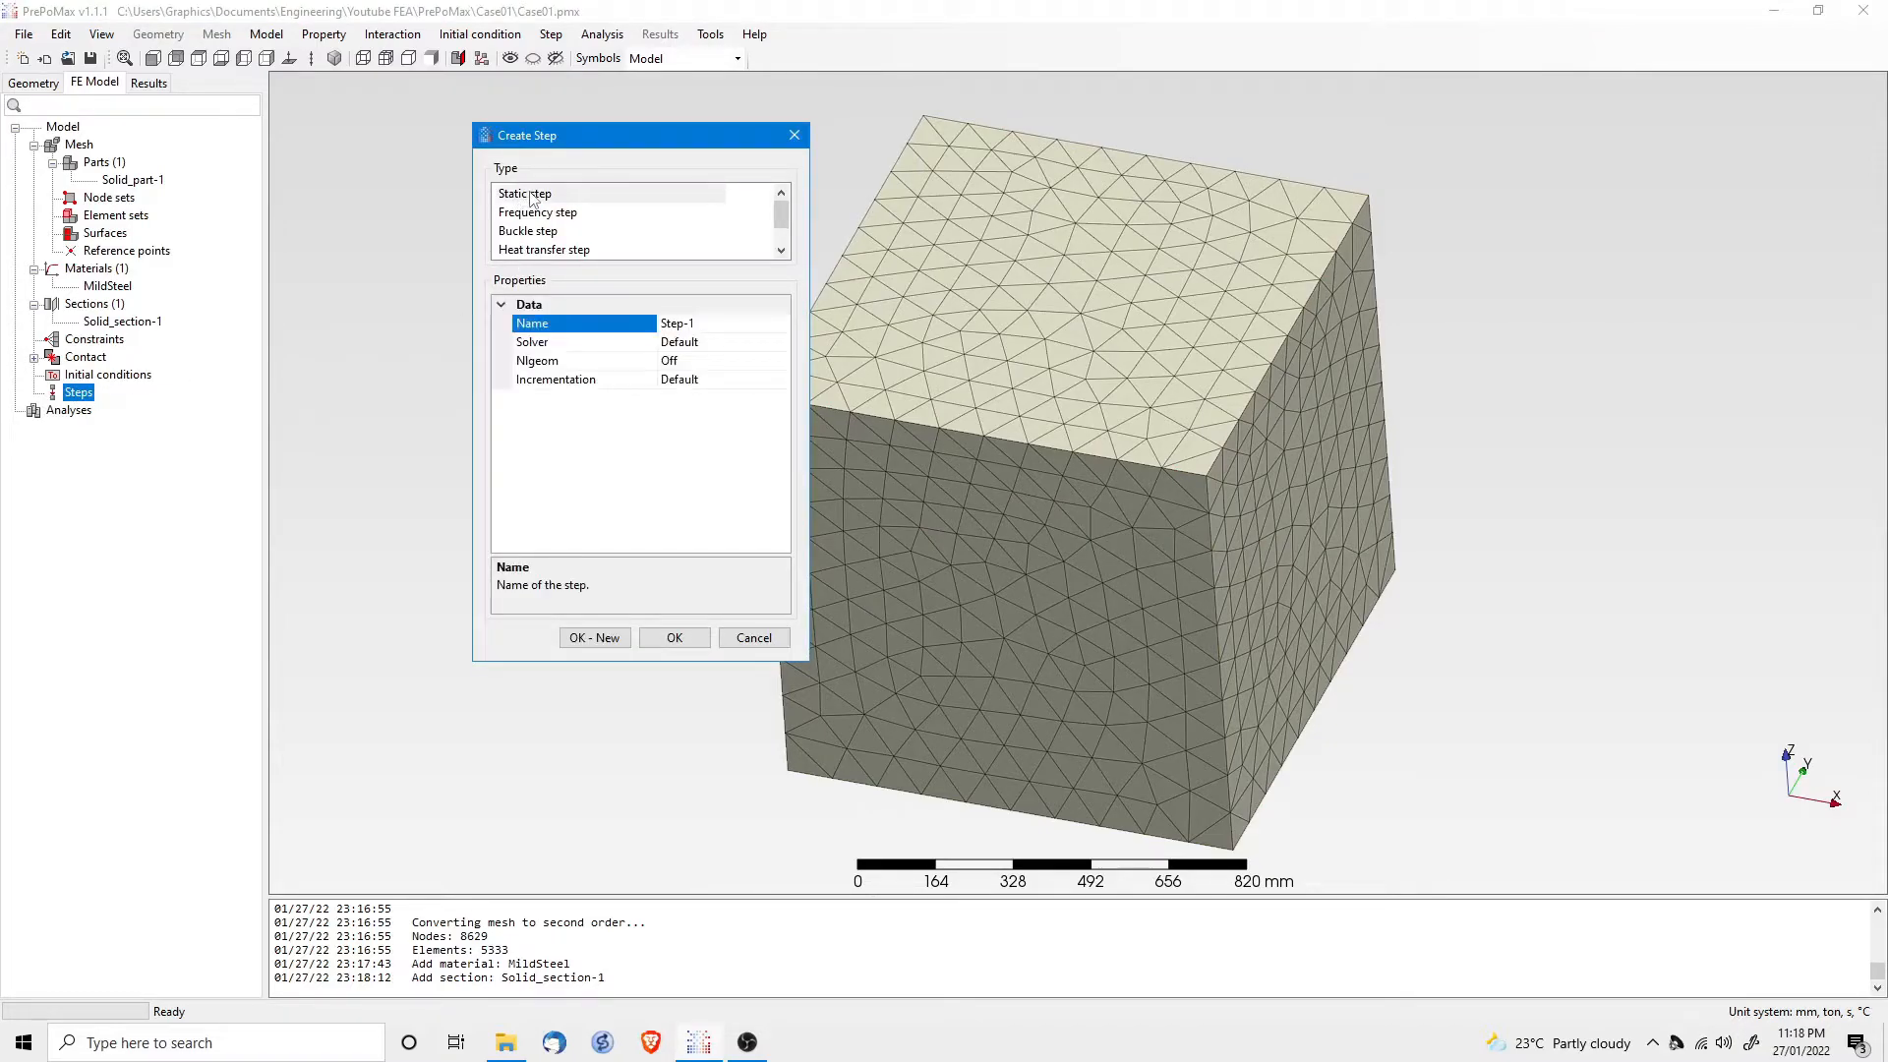
pyautogui.click(674, 637)
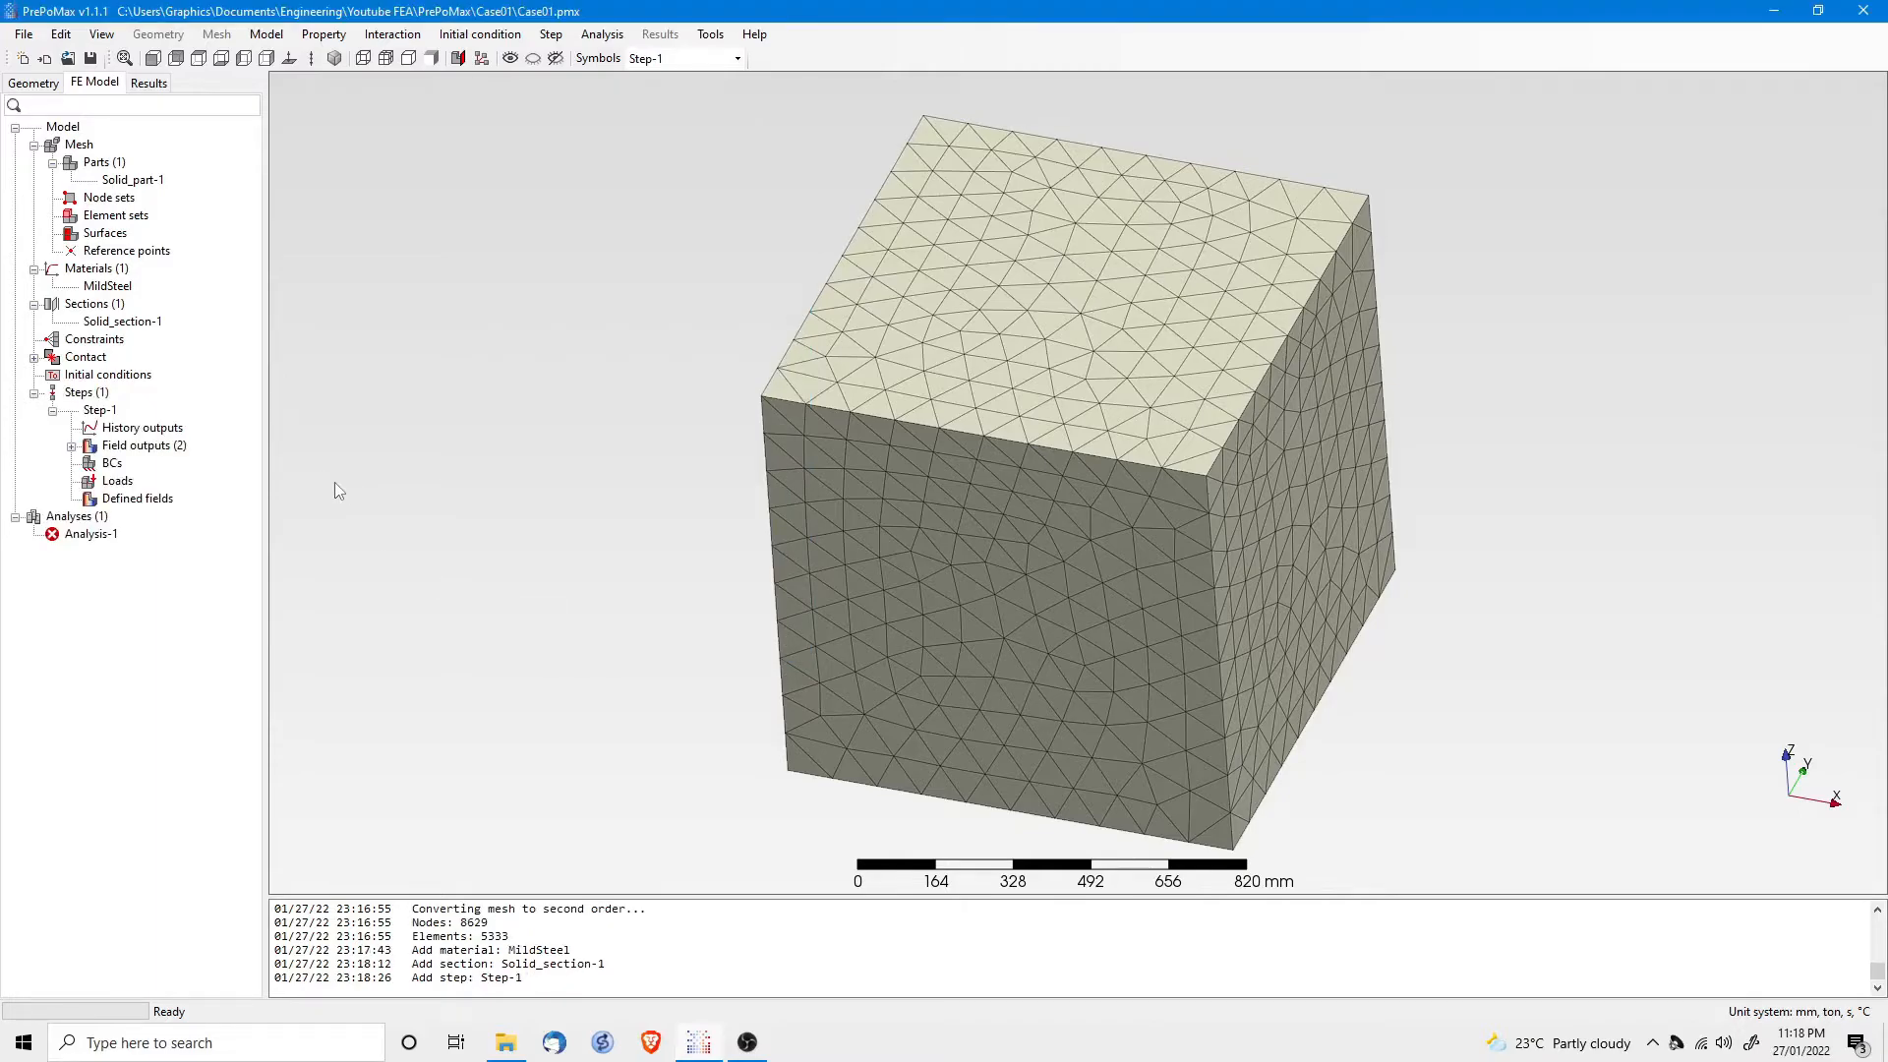
# Step: Create a Displacement/Rotation boundary condition on the cube's bottom face with U3 set to 0 mm
pyautogui.doubleClick(95, 468)
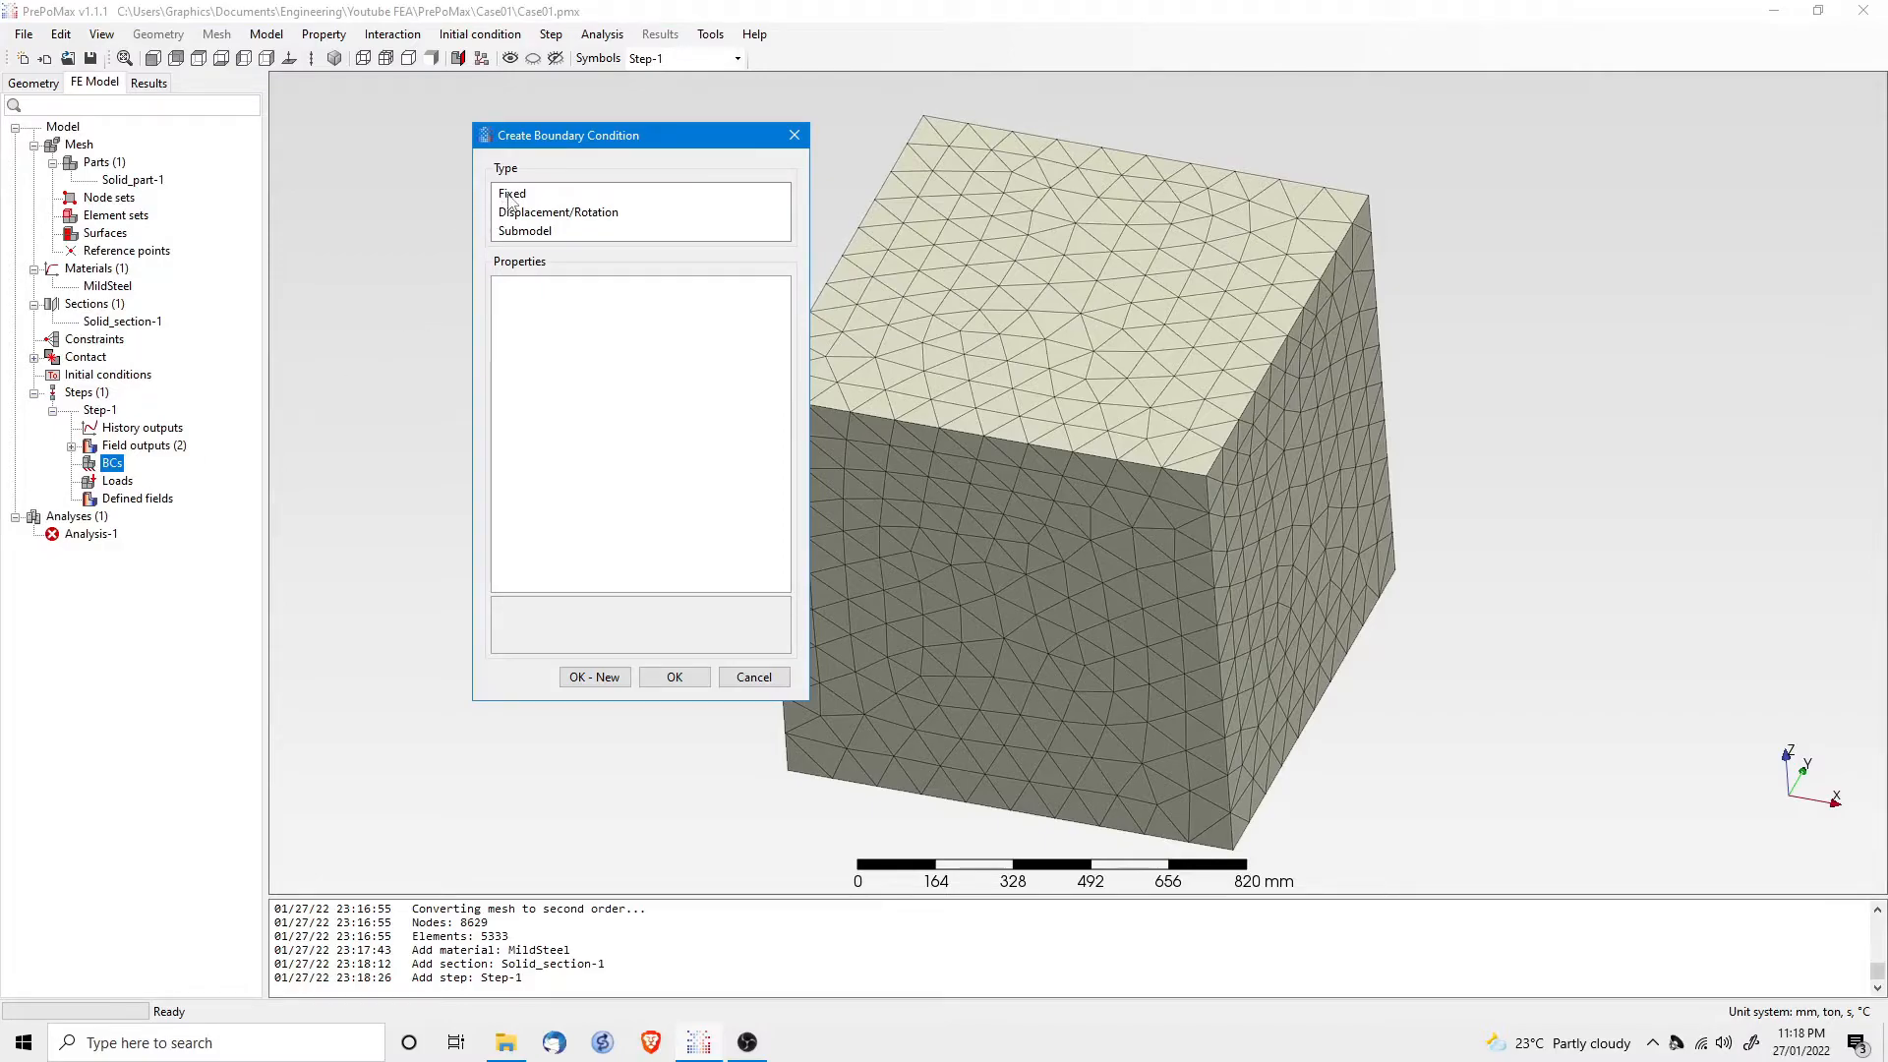
pyautogui.click(536, 212)
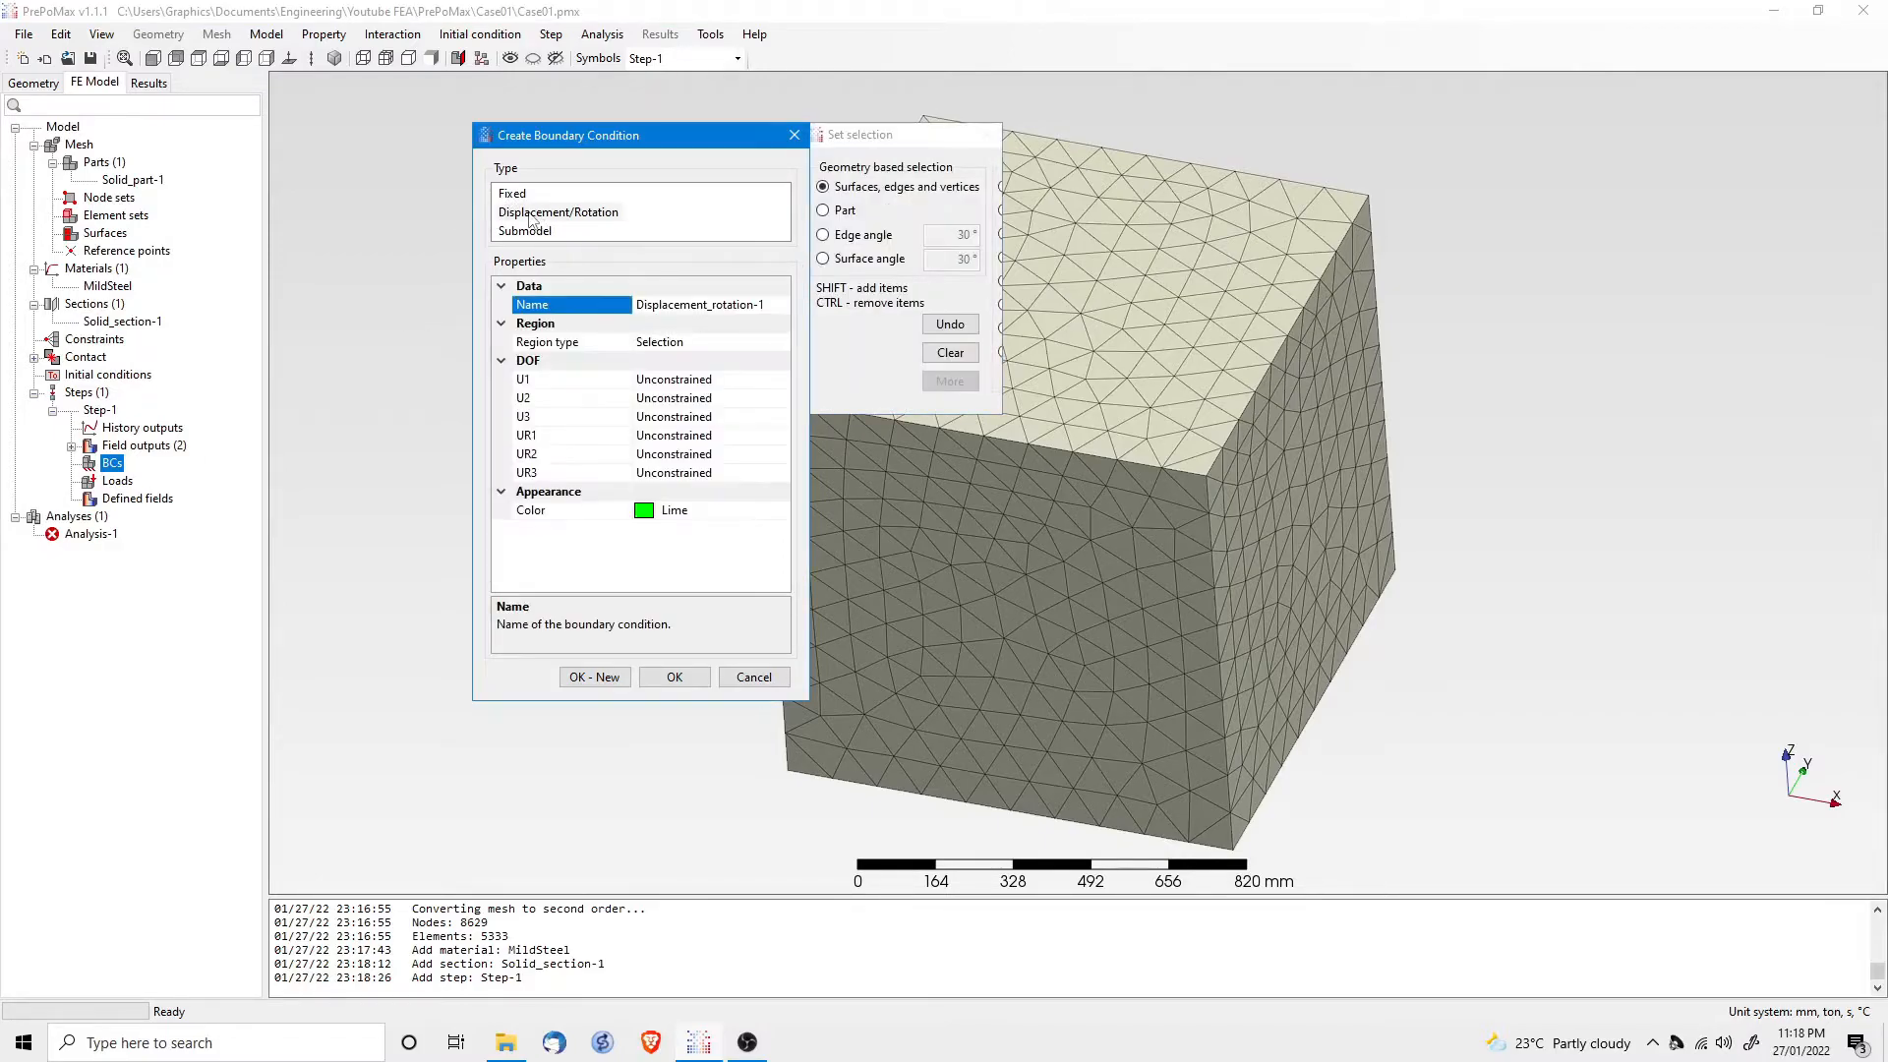
pyautogui.moveTo(614, 135); pyautogui.dragTo(396, 138)
pyautogui.moveTo(849, 135); pyautogui.dragTo(634, 143)
pyautogui.moveTo(981, 586); pyautogui.dragTo(1029, 481, button='middle')
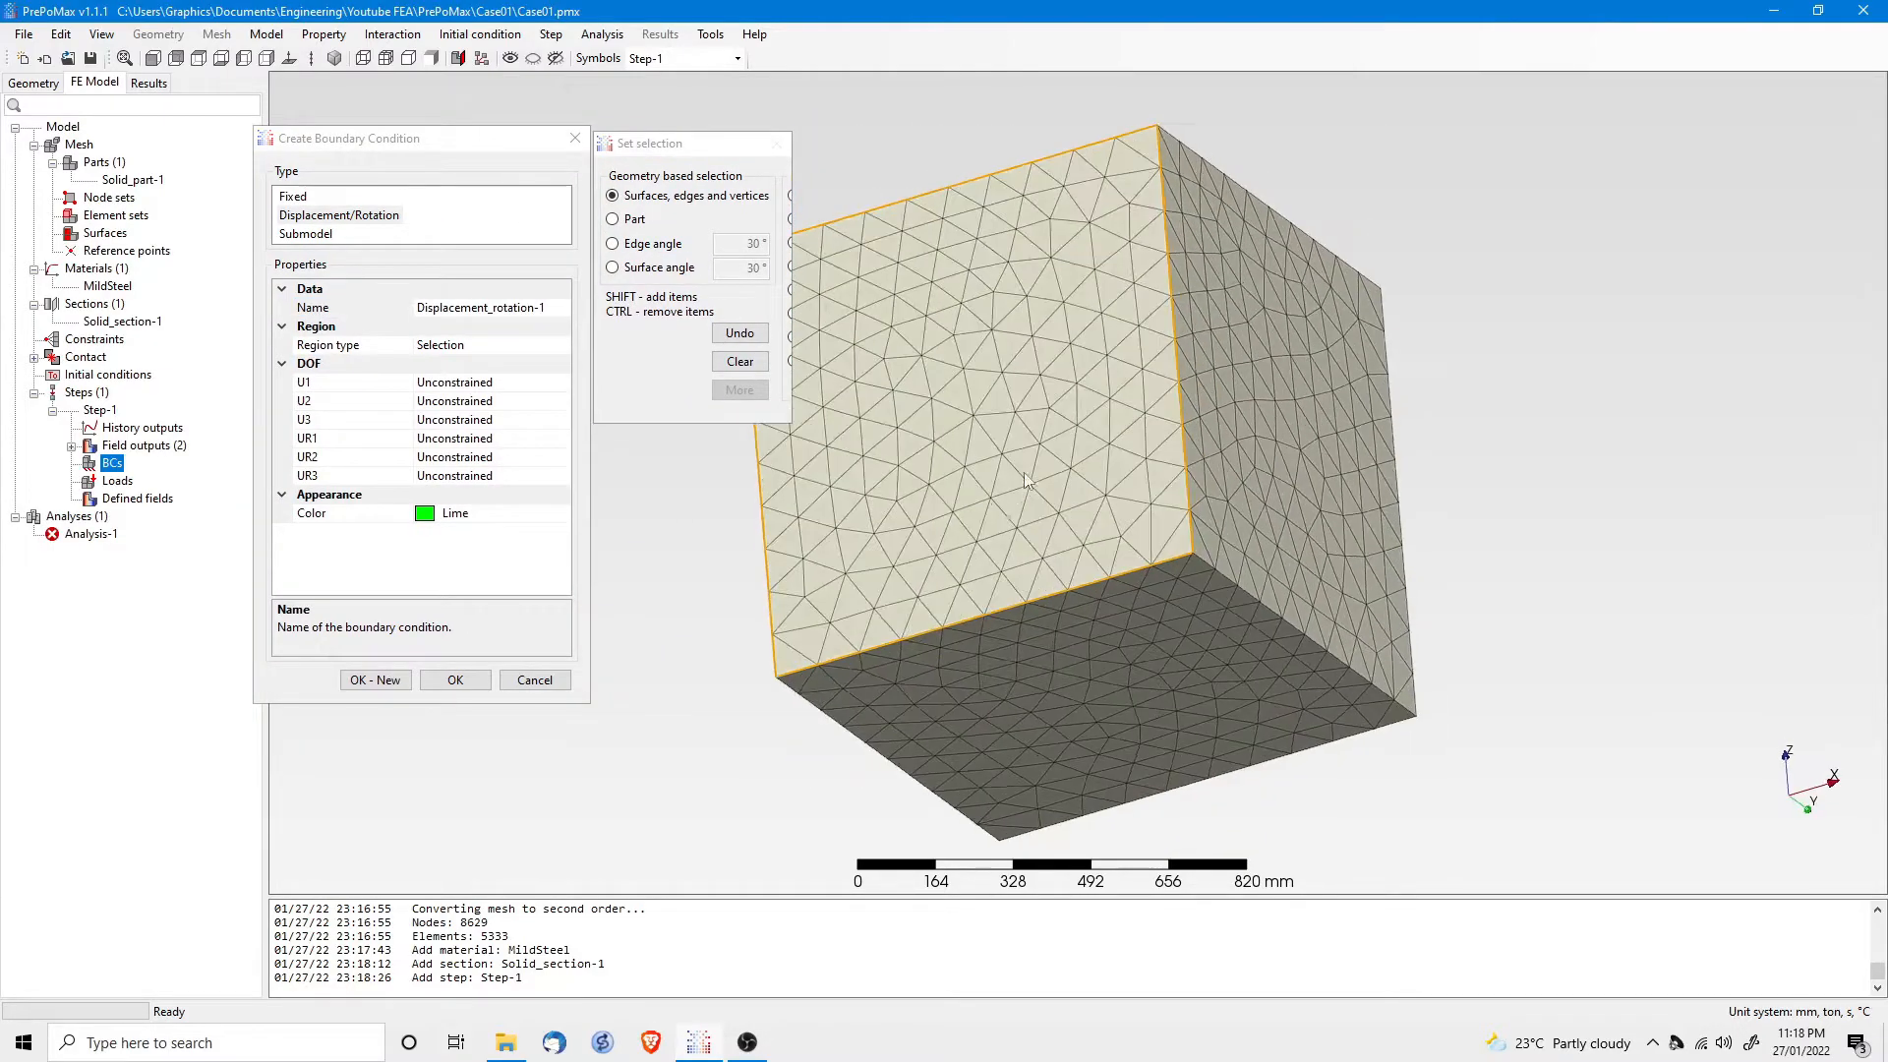
pyautogui.click(1088, 663)
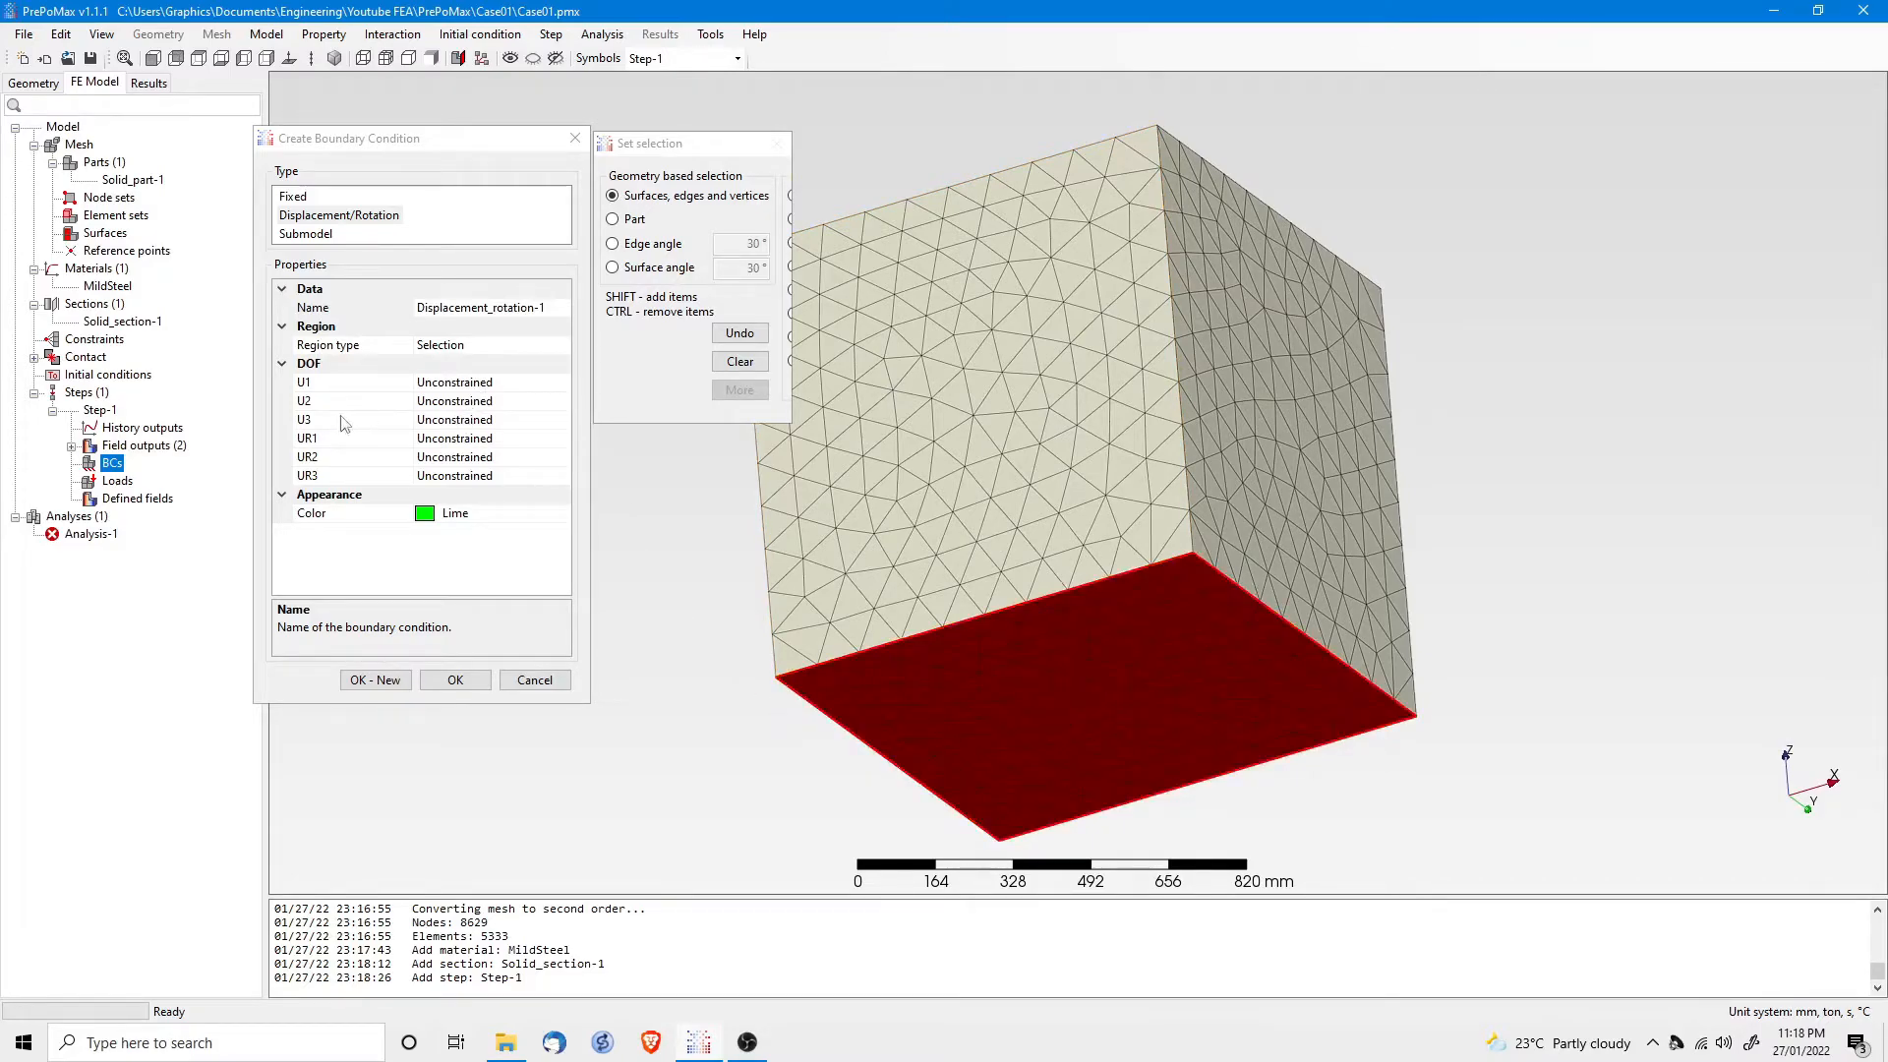
pyautogui.click(503, 420)
pyautogui.click(561, 420)
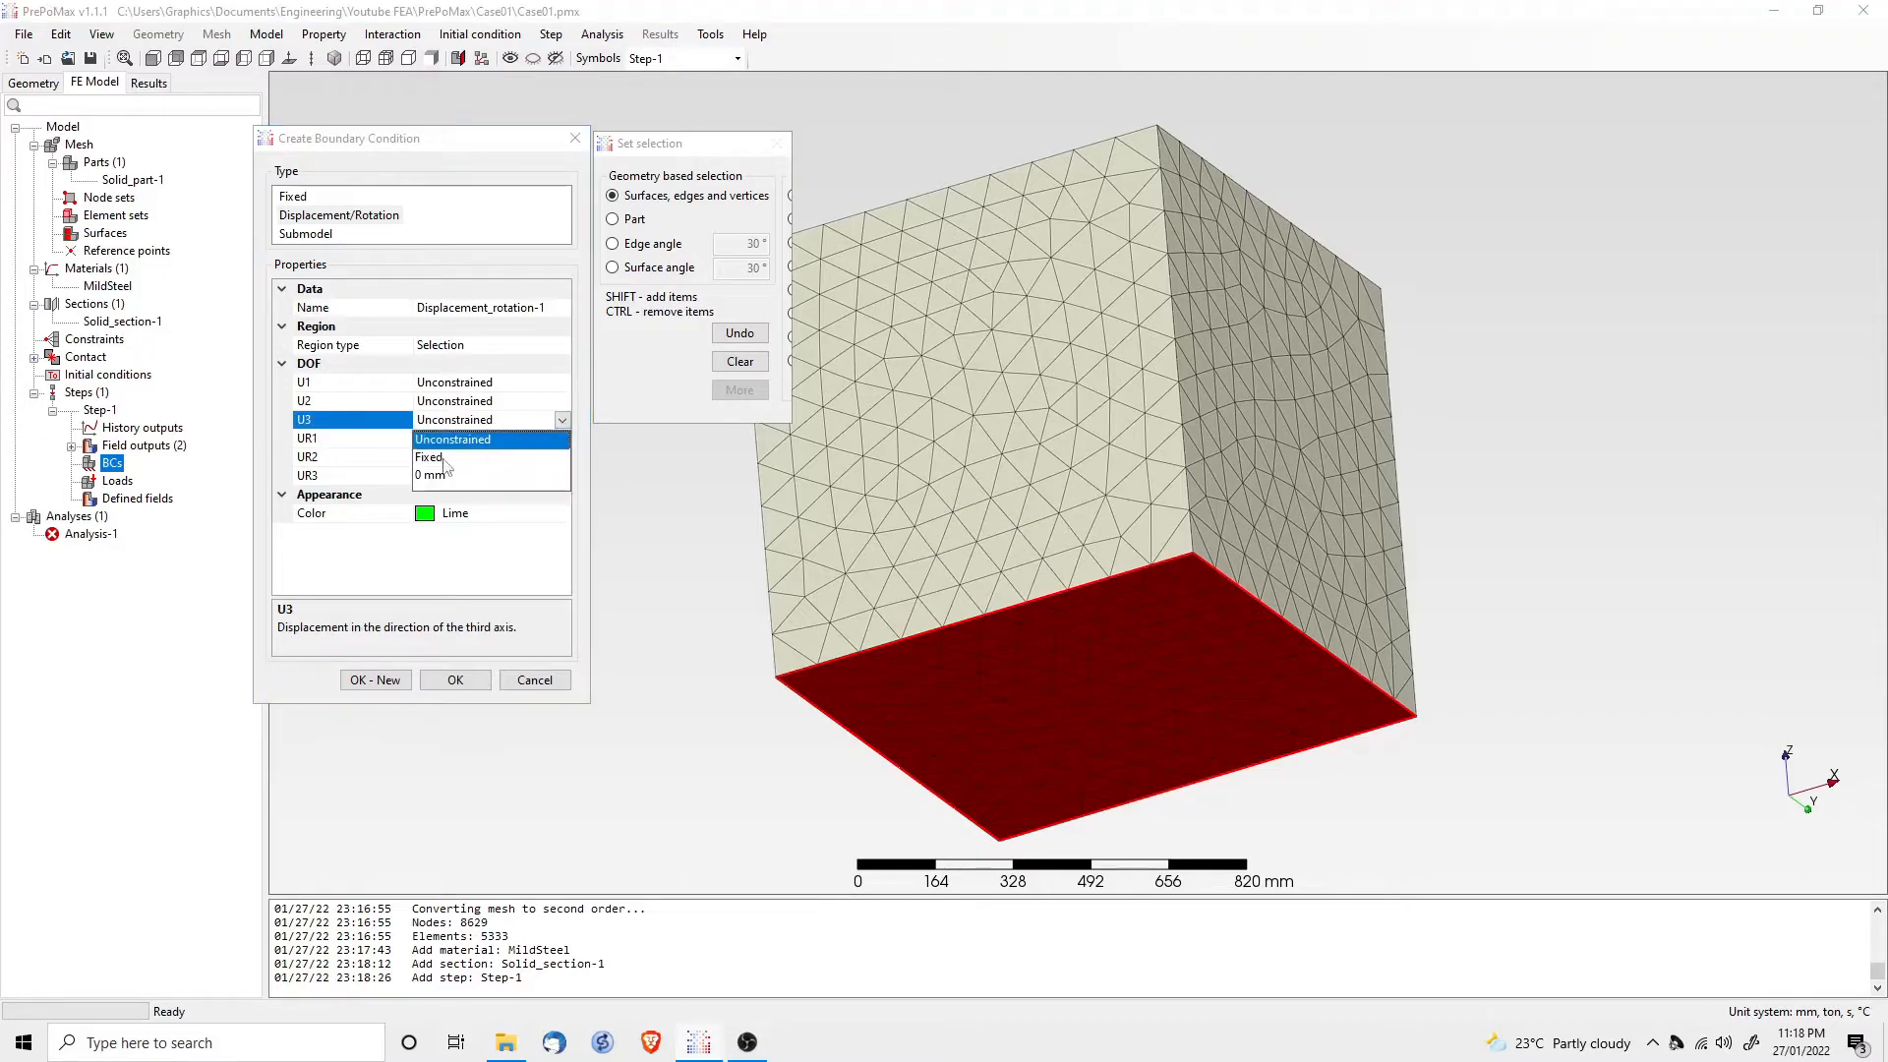
pyautogui.click(438, 478)
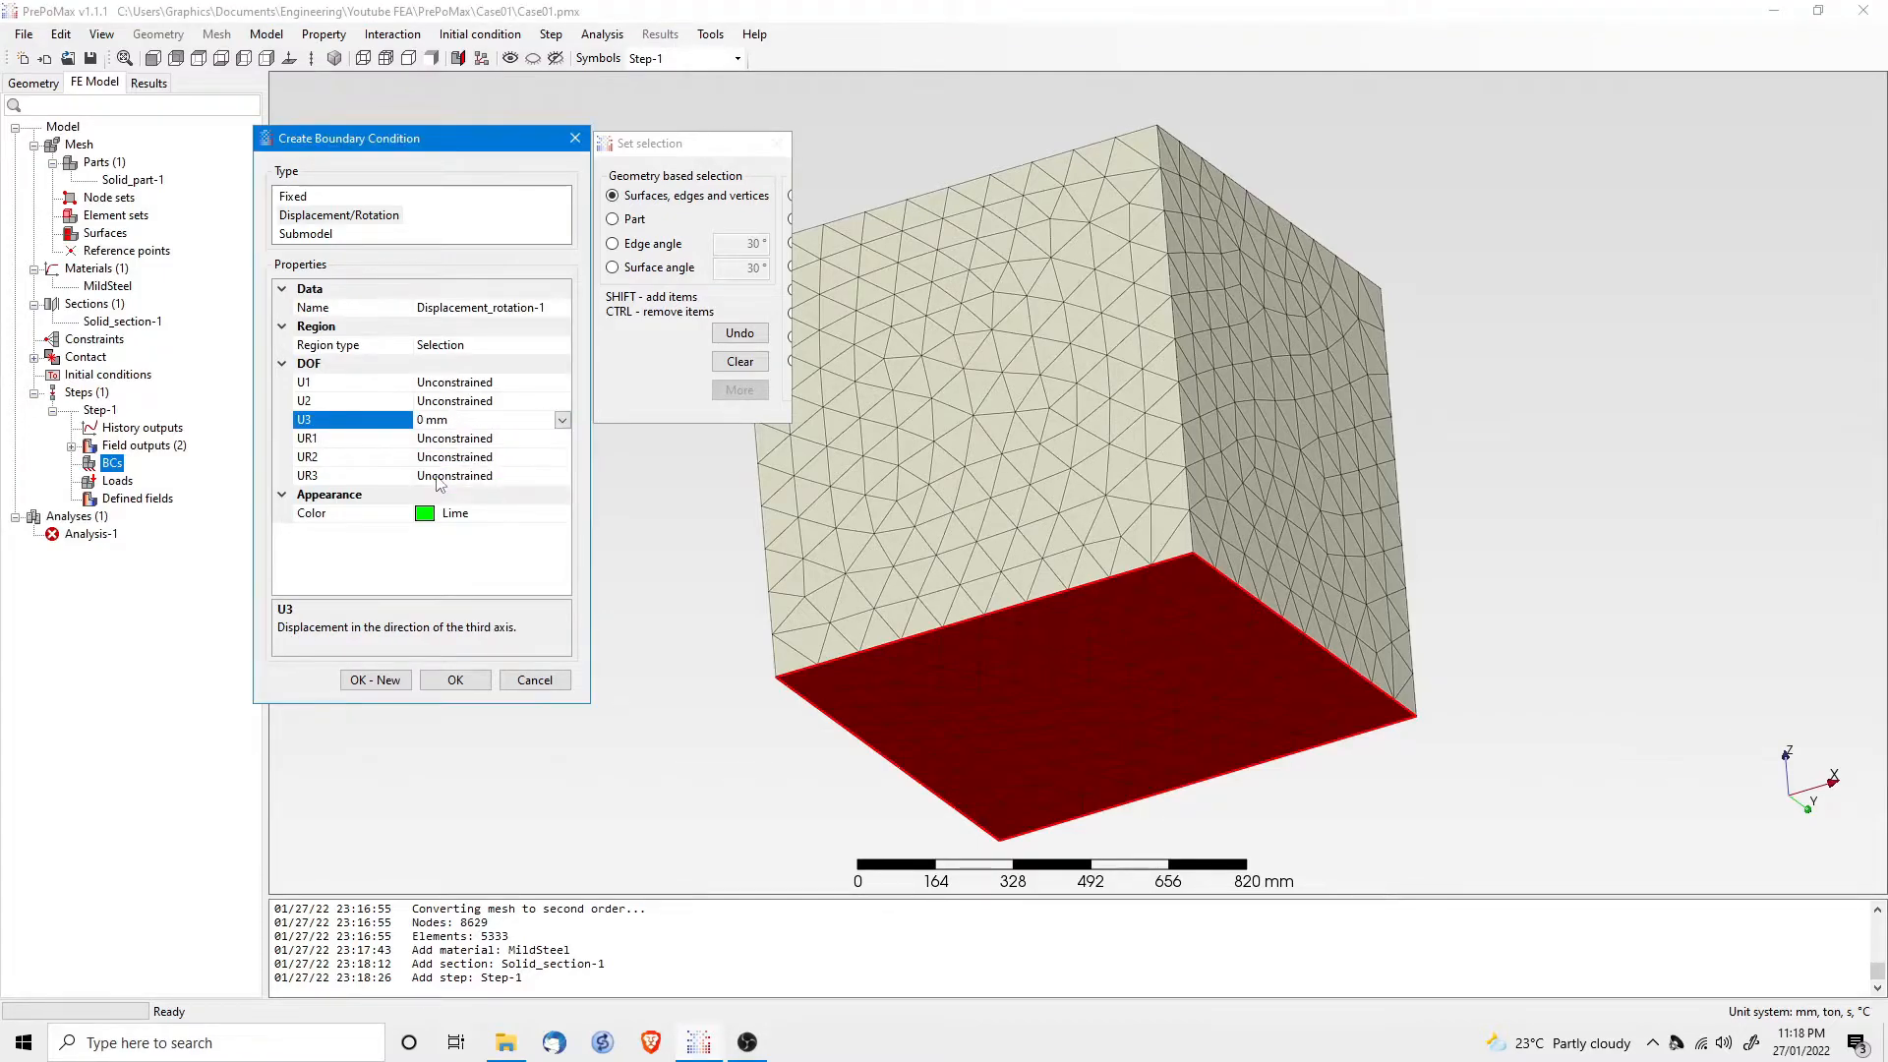
pyautogui.click(456, 681)
# Step: Create a pressure load of 1 MPa on the cube's top face
pyautogui.moveTo(634, 456); pyautogui.dragTo(637, 578, button='middle')
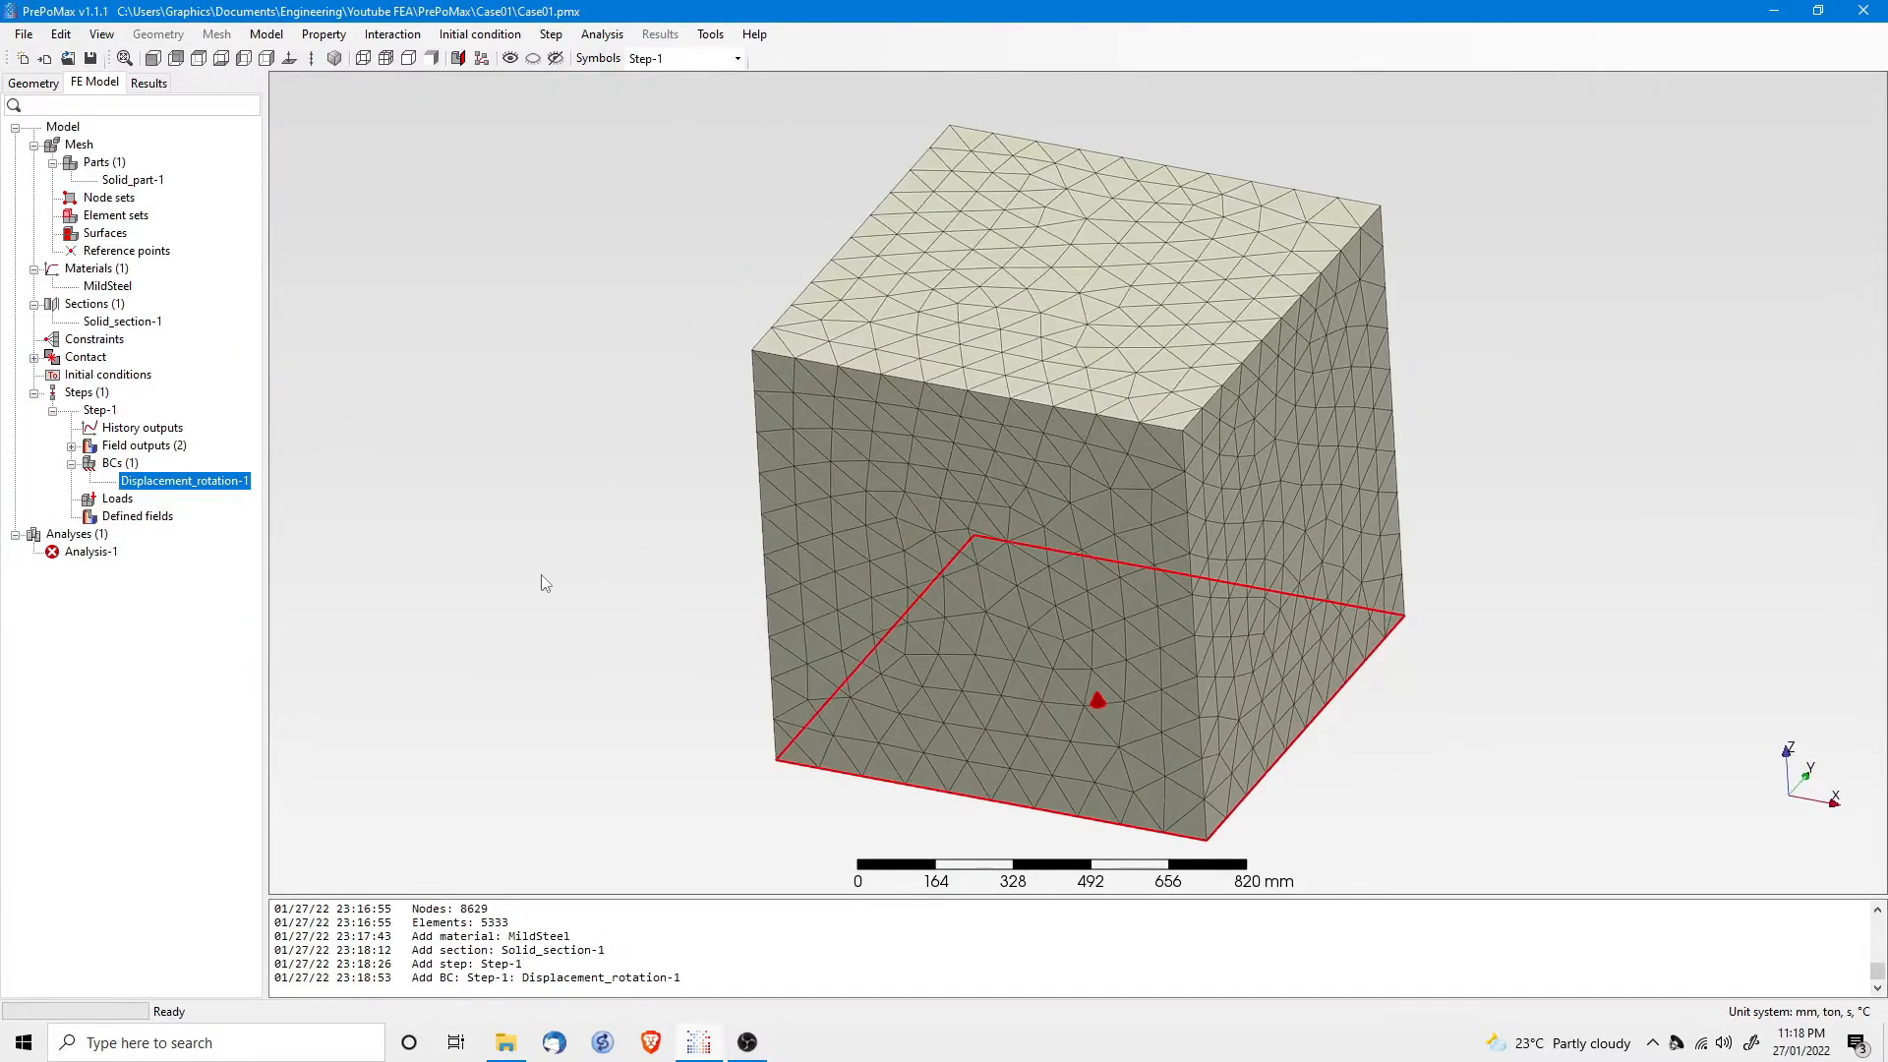
pyautogui.doubleClick(116, 501)
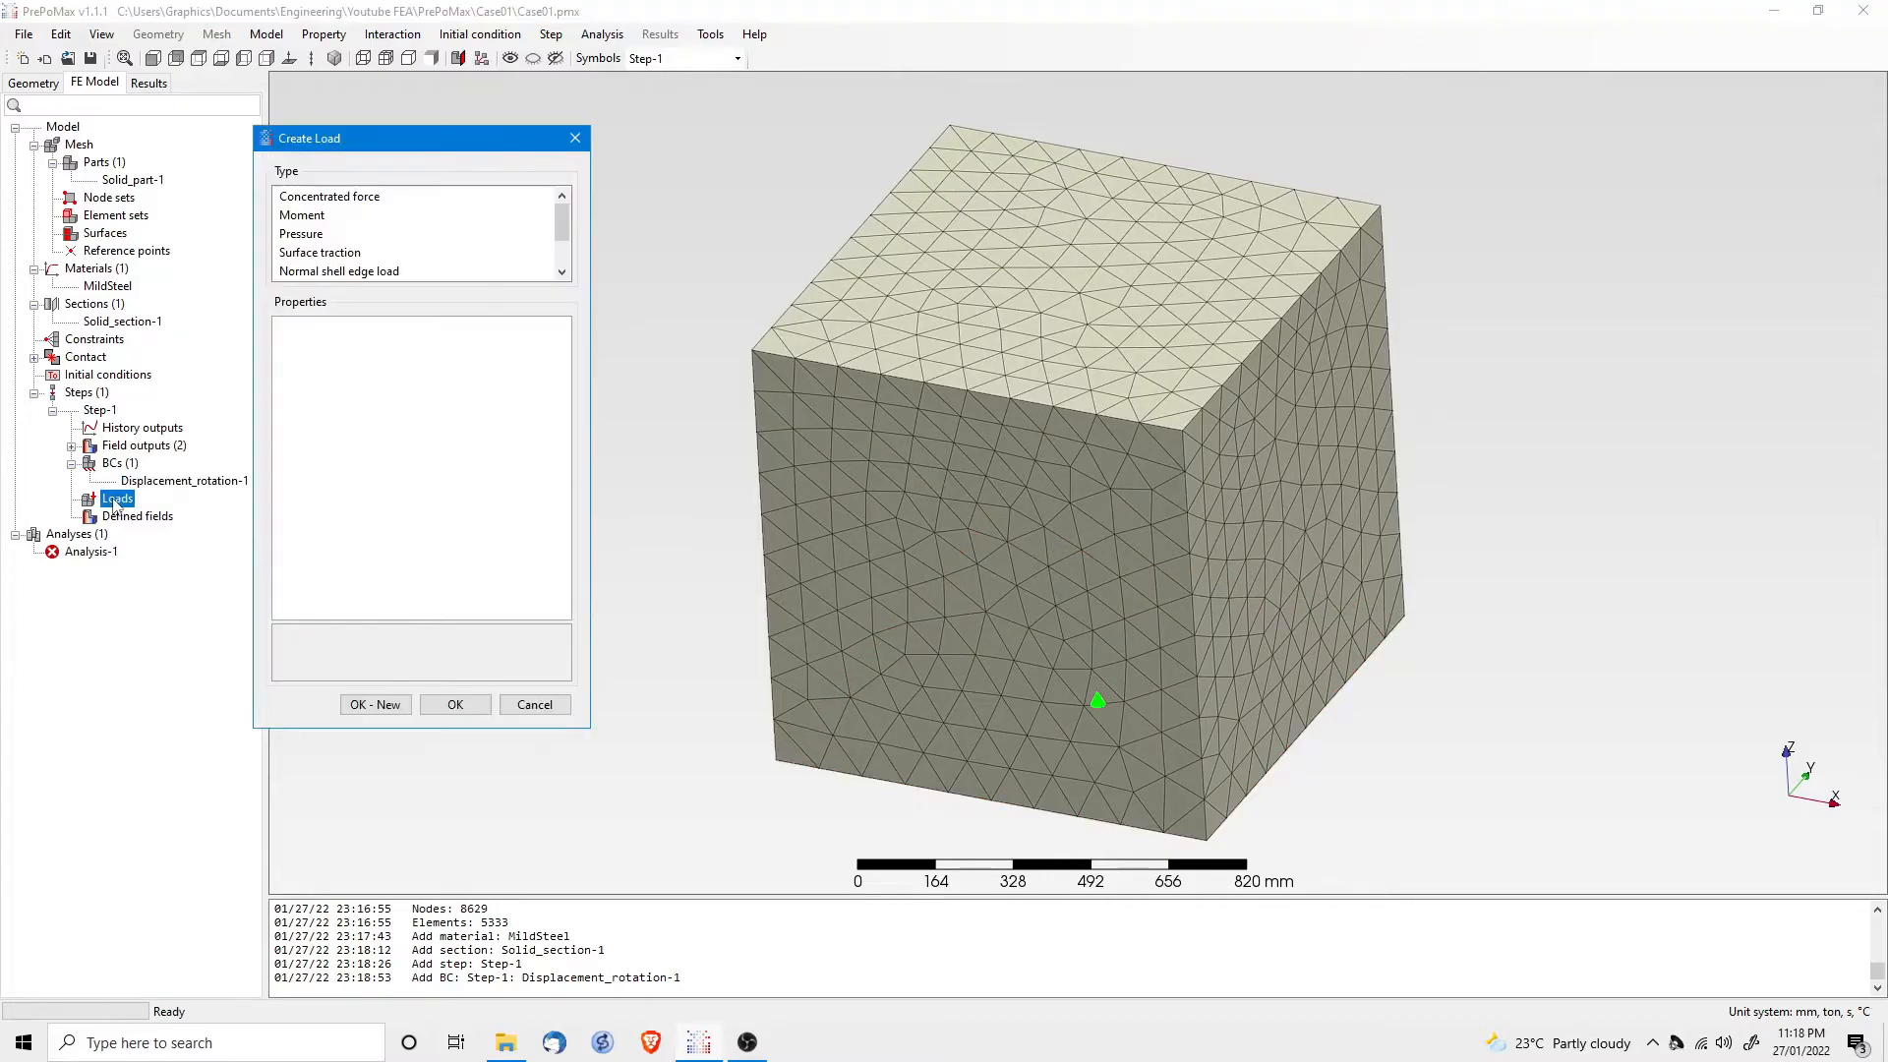
pyautogui.click(300, 236)
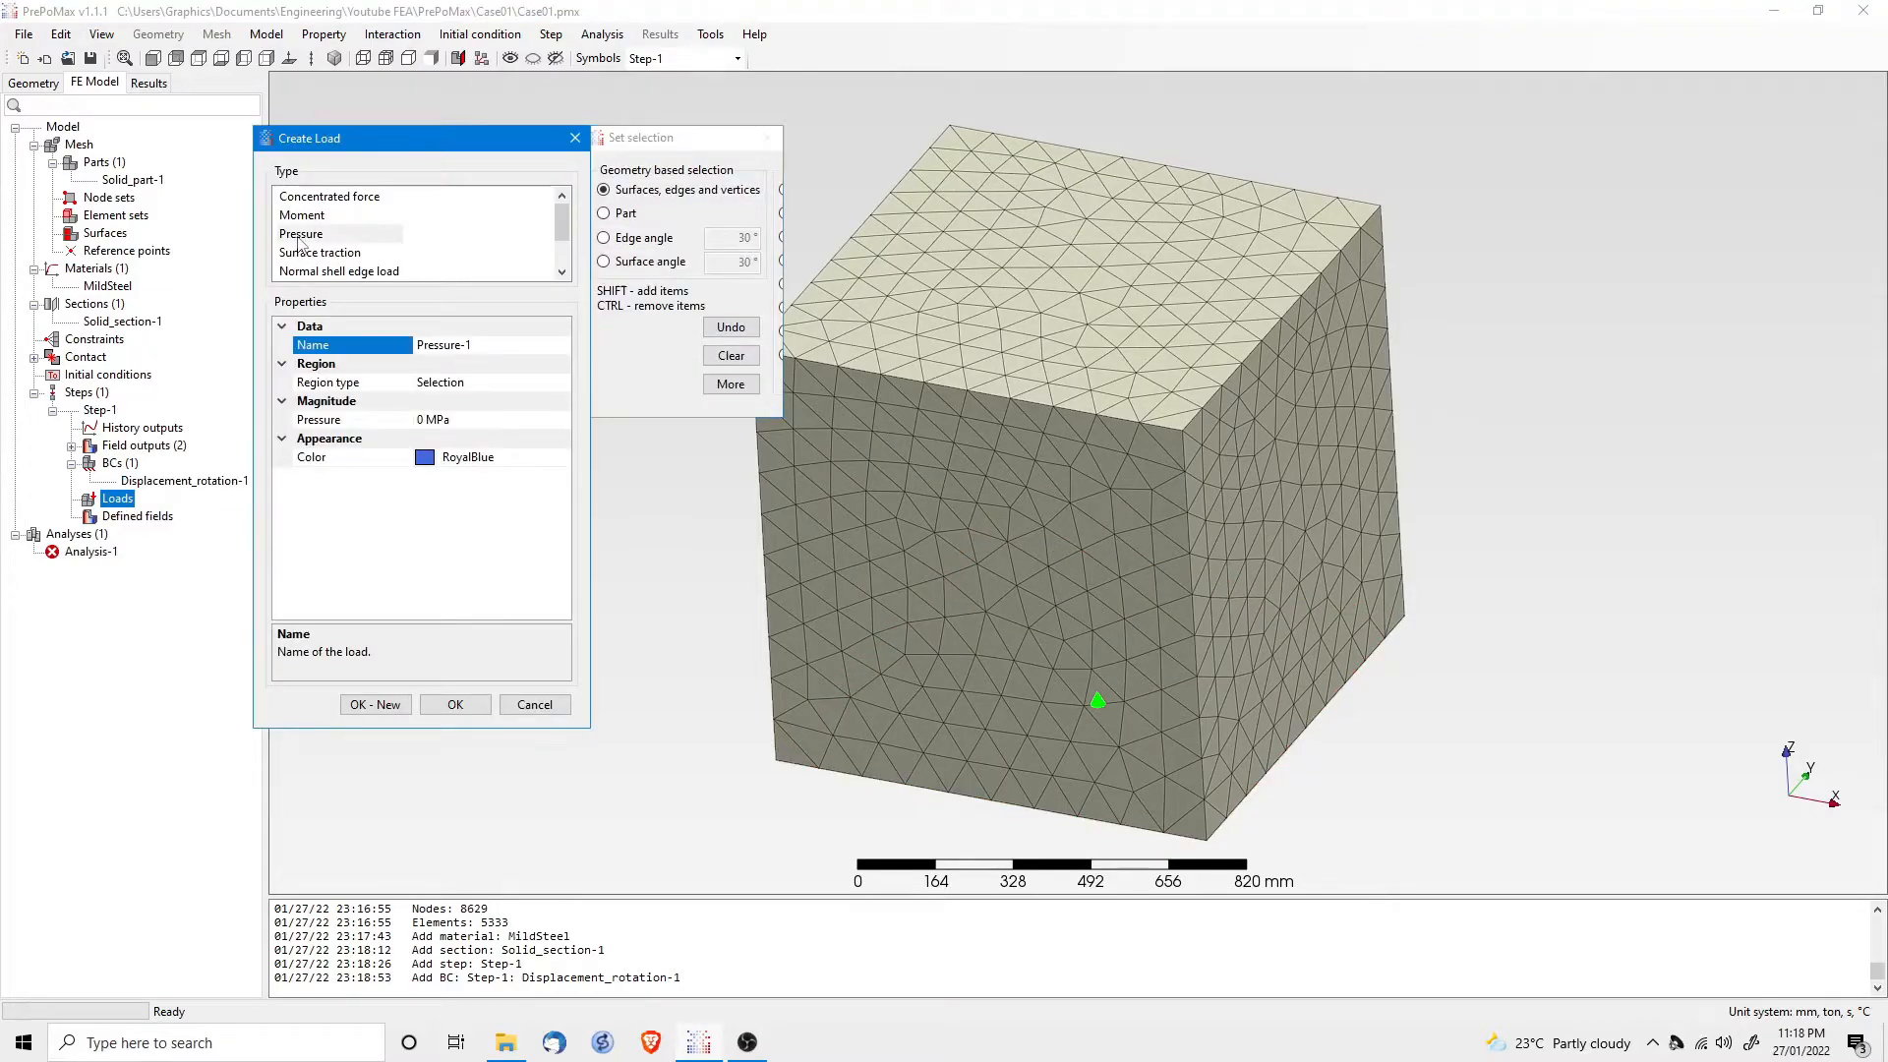
pyautogui.click(974, 257)
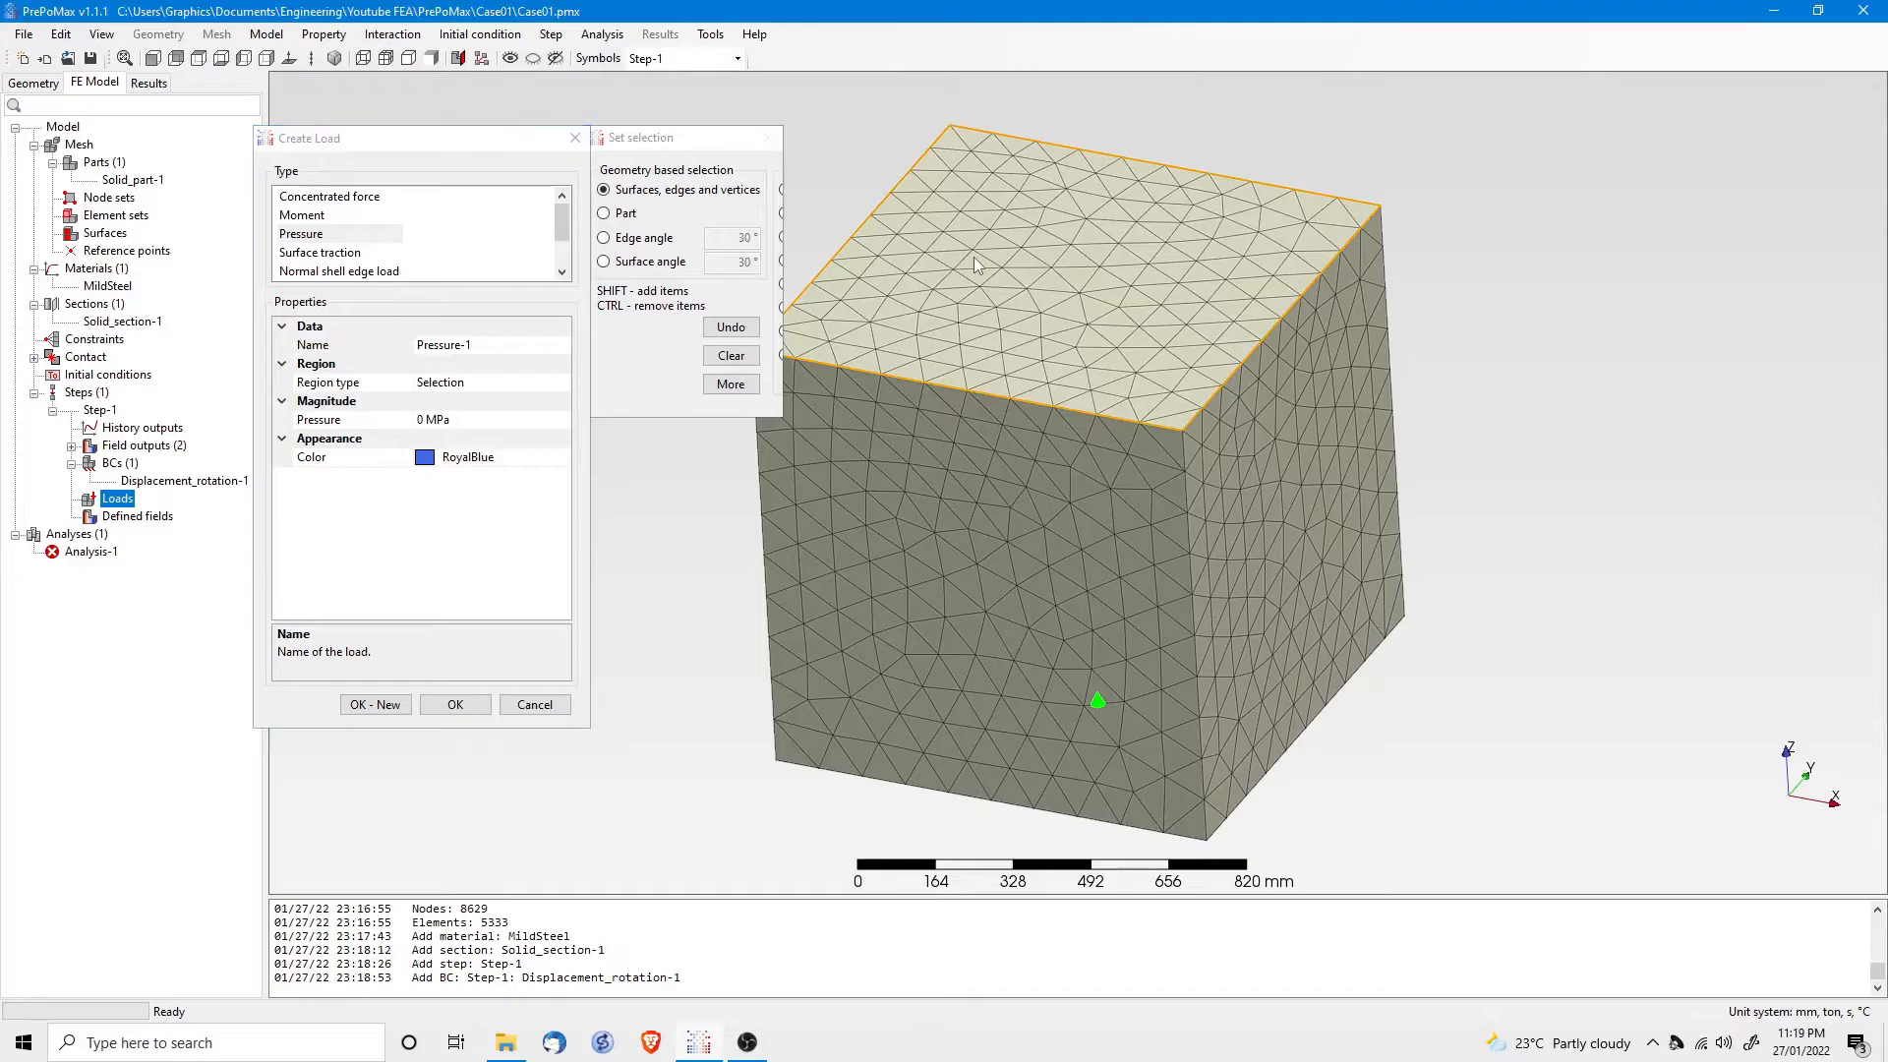
pyautogui.click(427, 422)
pyautogui.write('1')
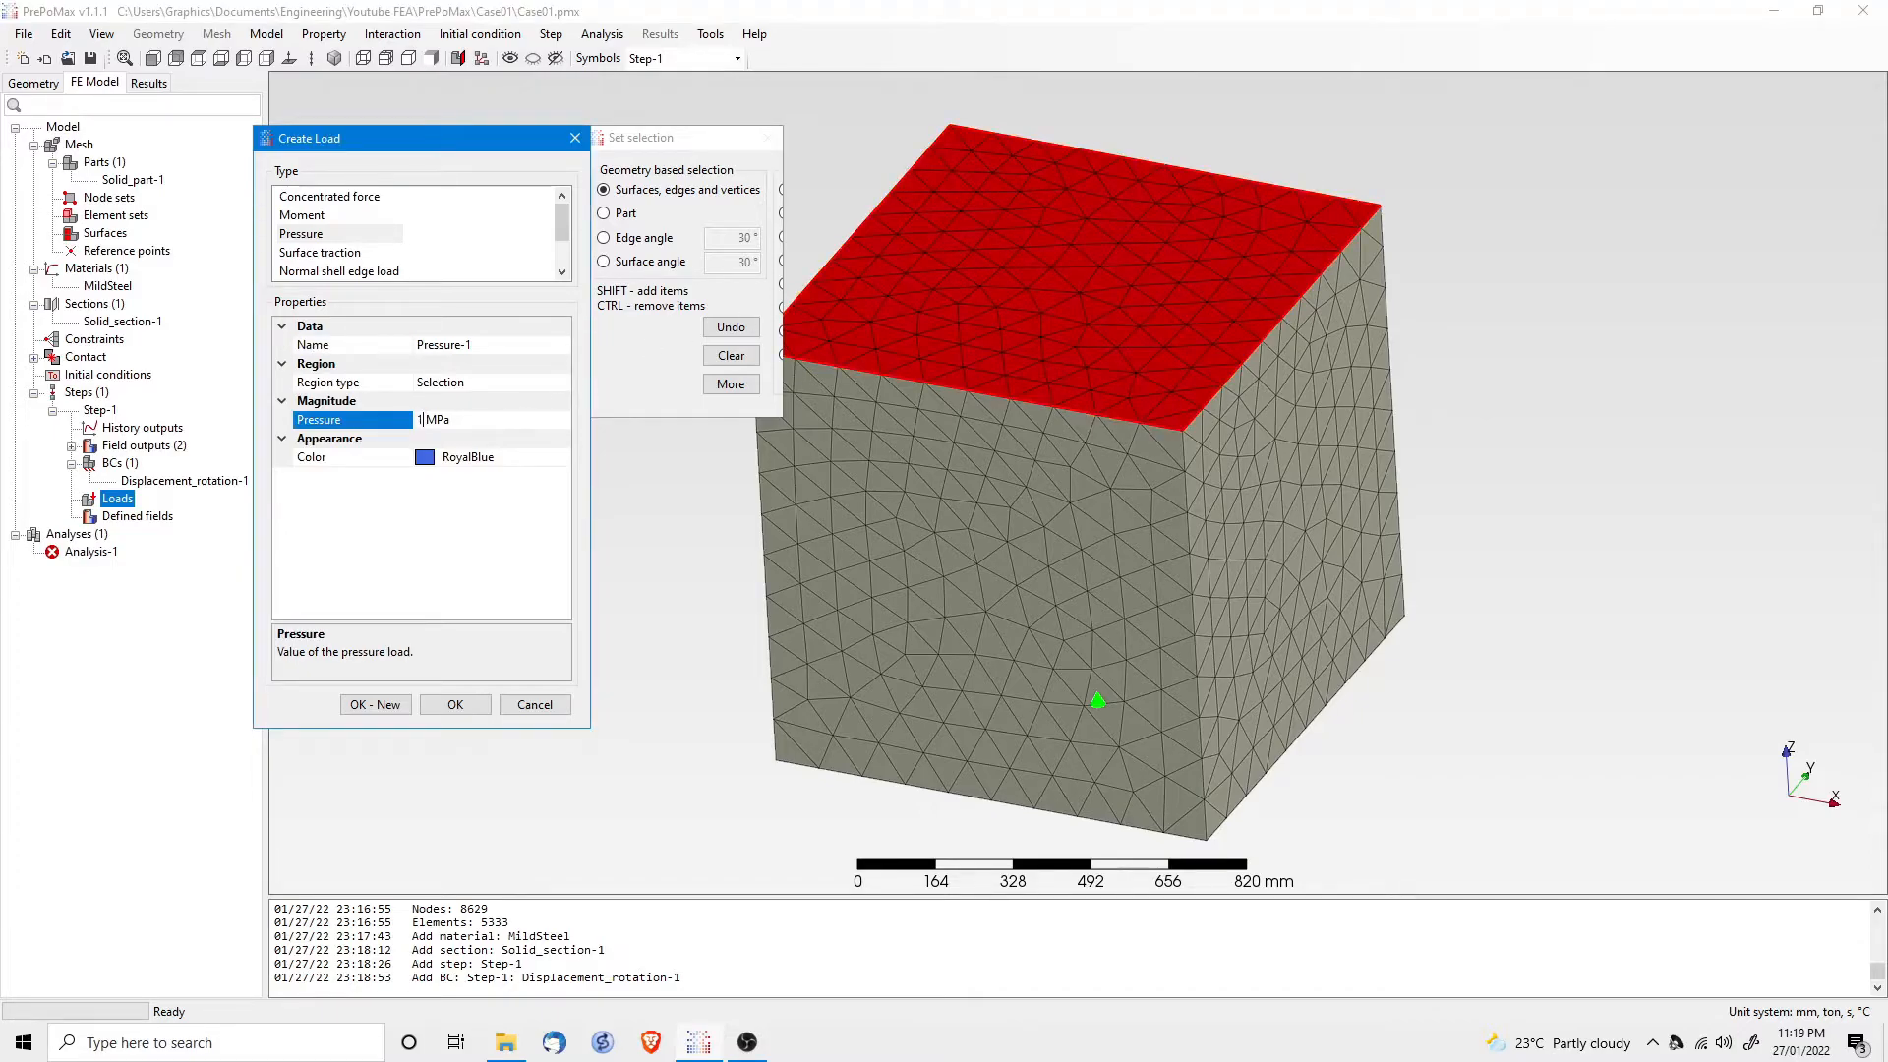
pyautogui.click(458, 707)
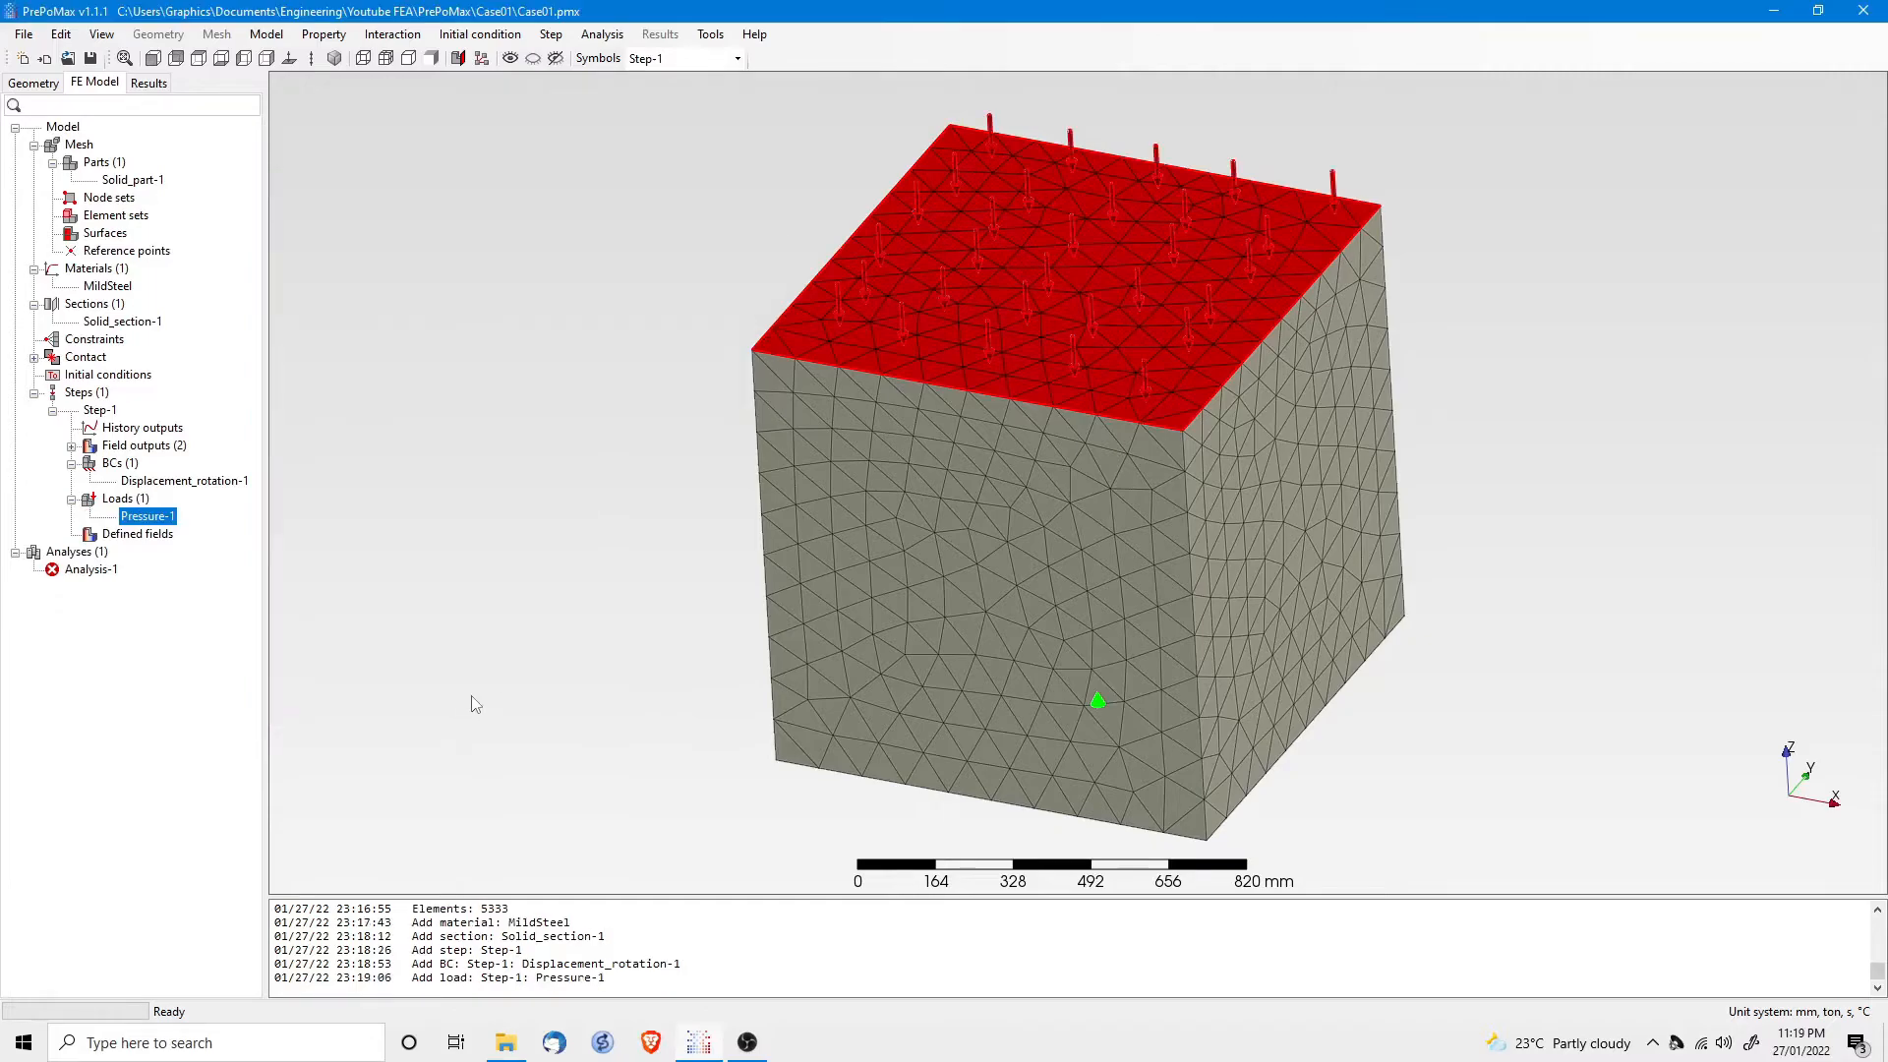
pyautogui.click(513, 495)
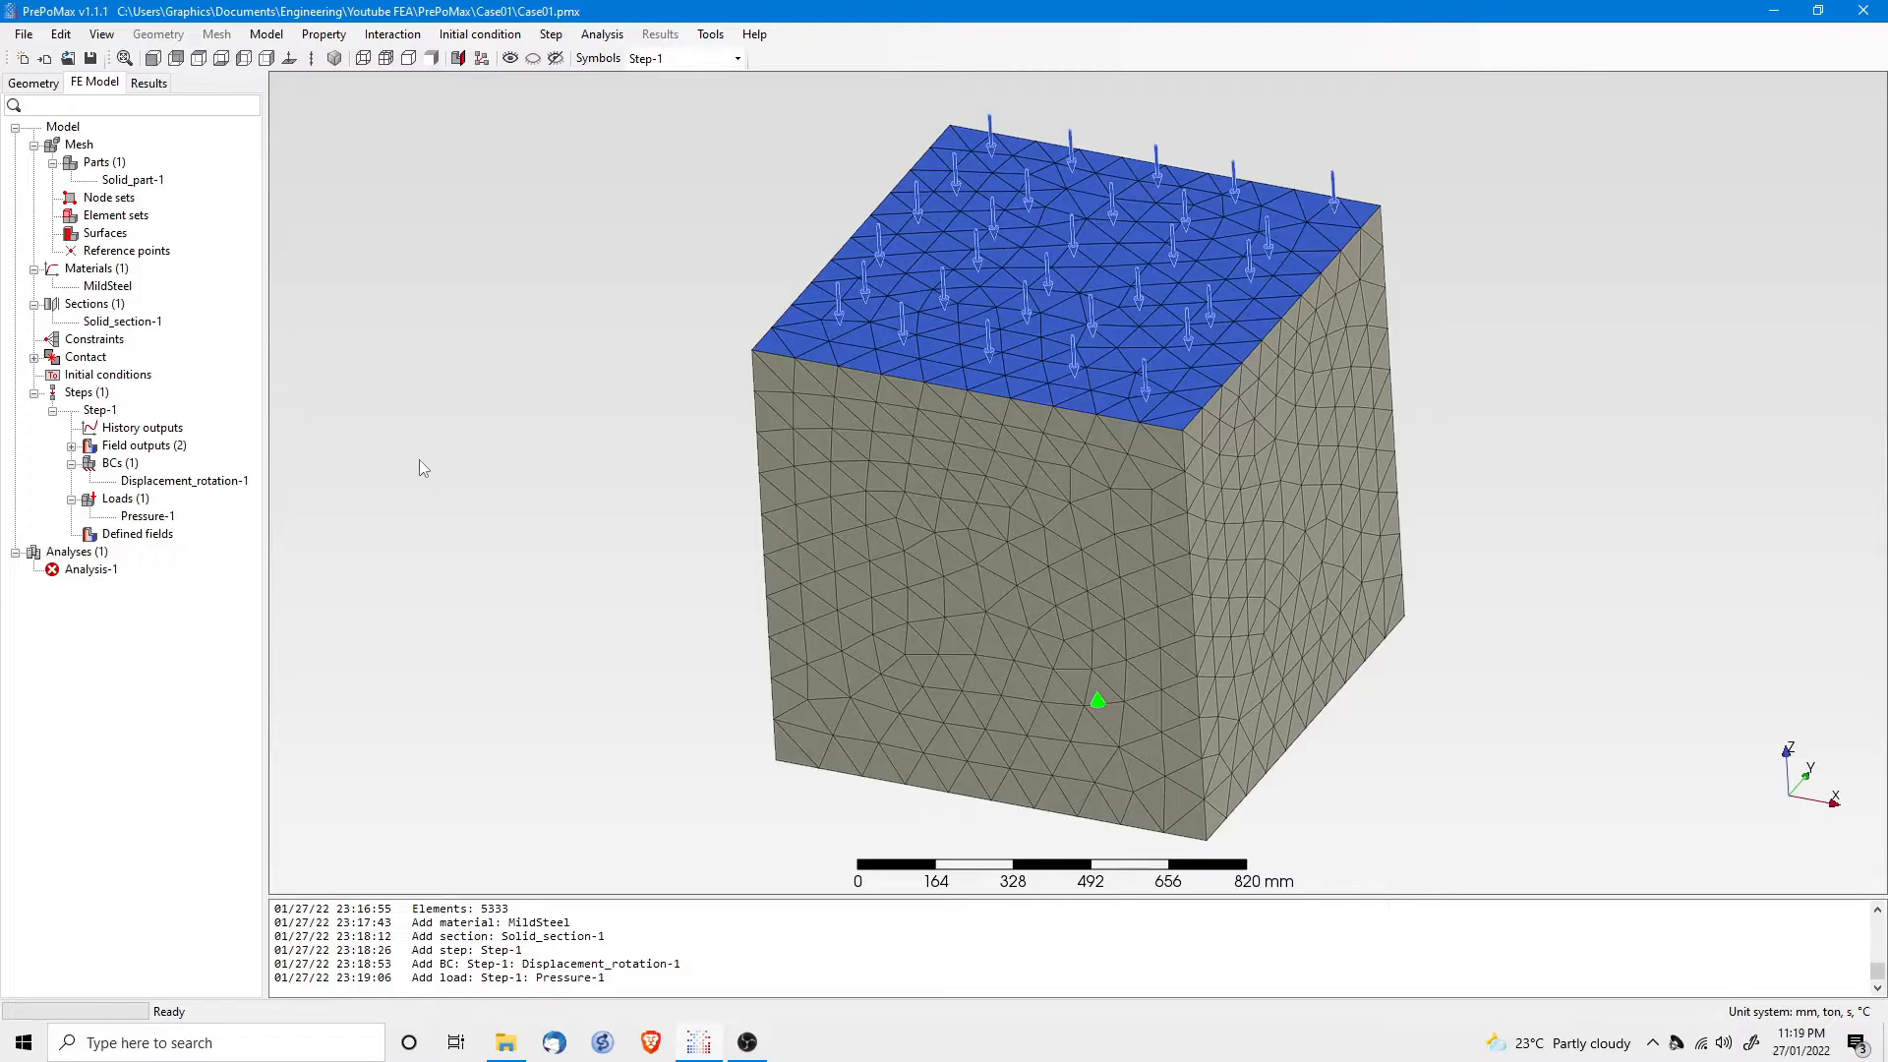
# Step: Run Analysis-1 and open its results
pyautogui.click(92, 570)
pyautogui.rightClick(93, 576)
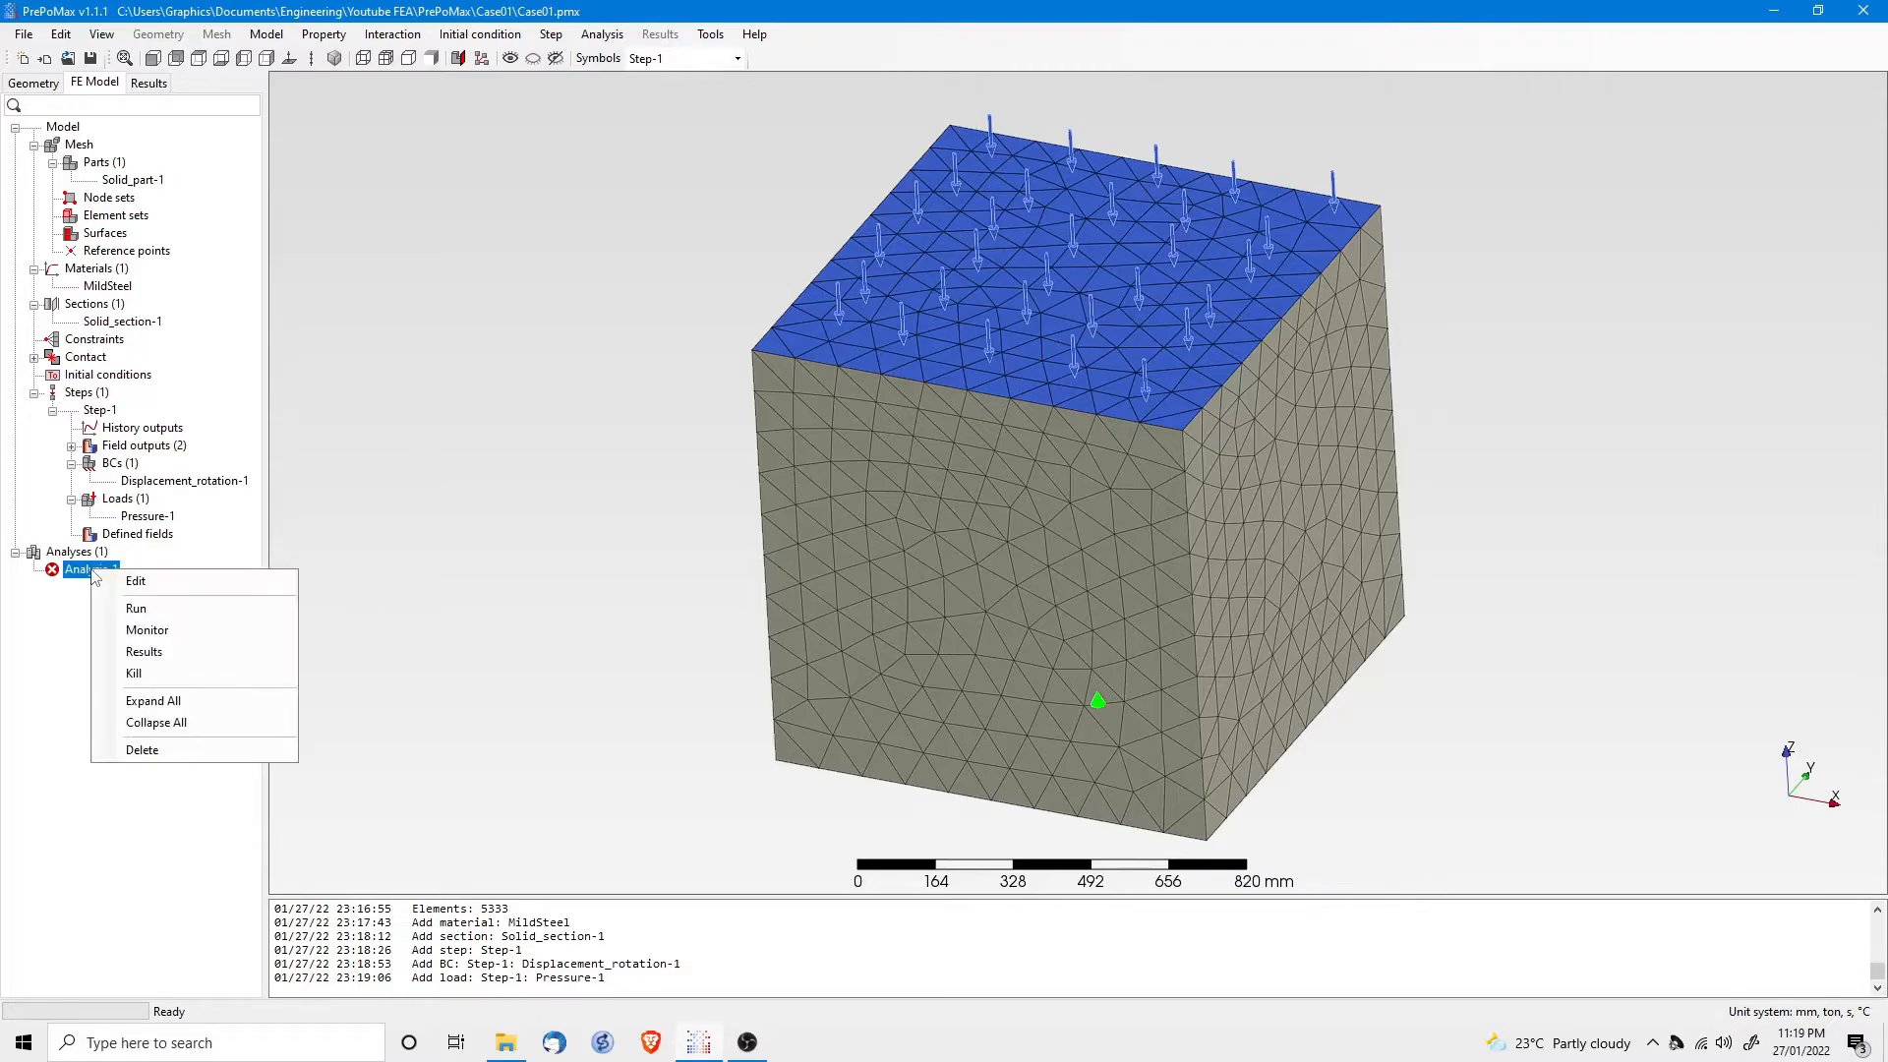
pyautogui.click(137, 608)
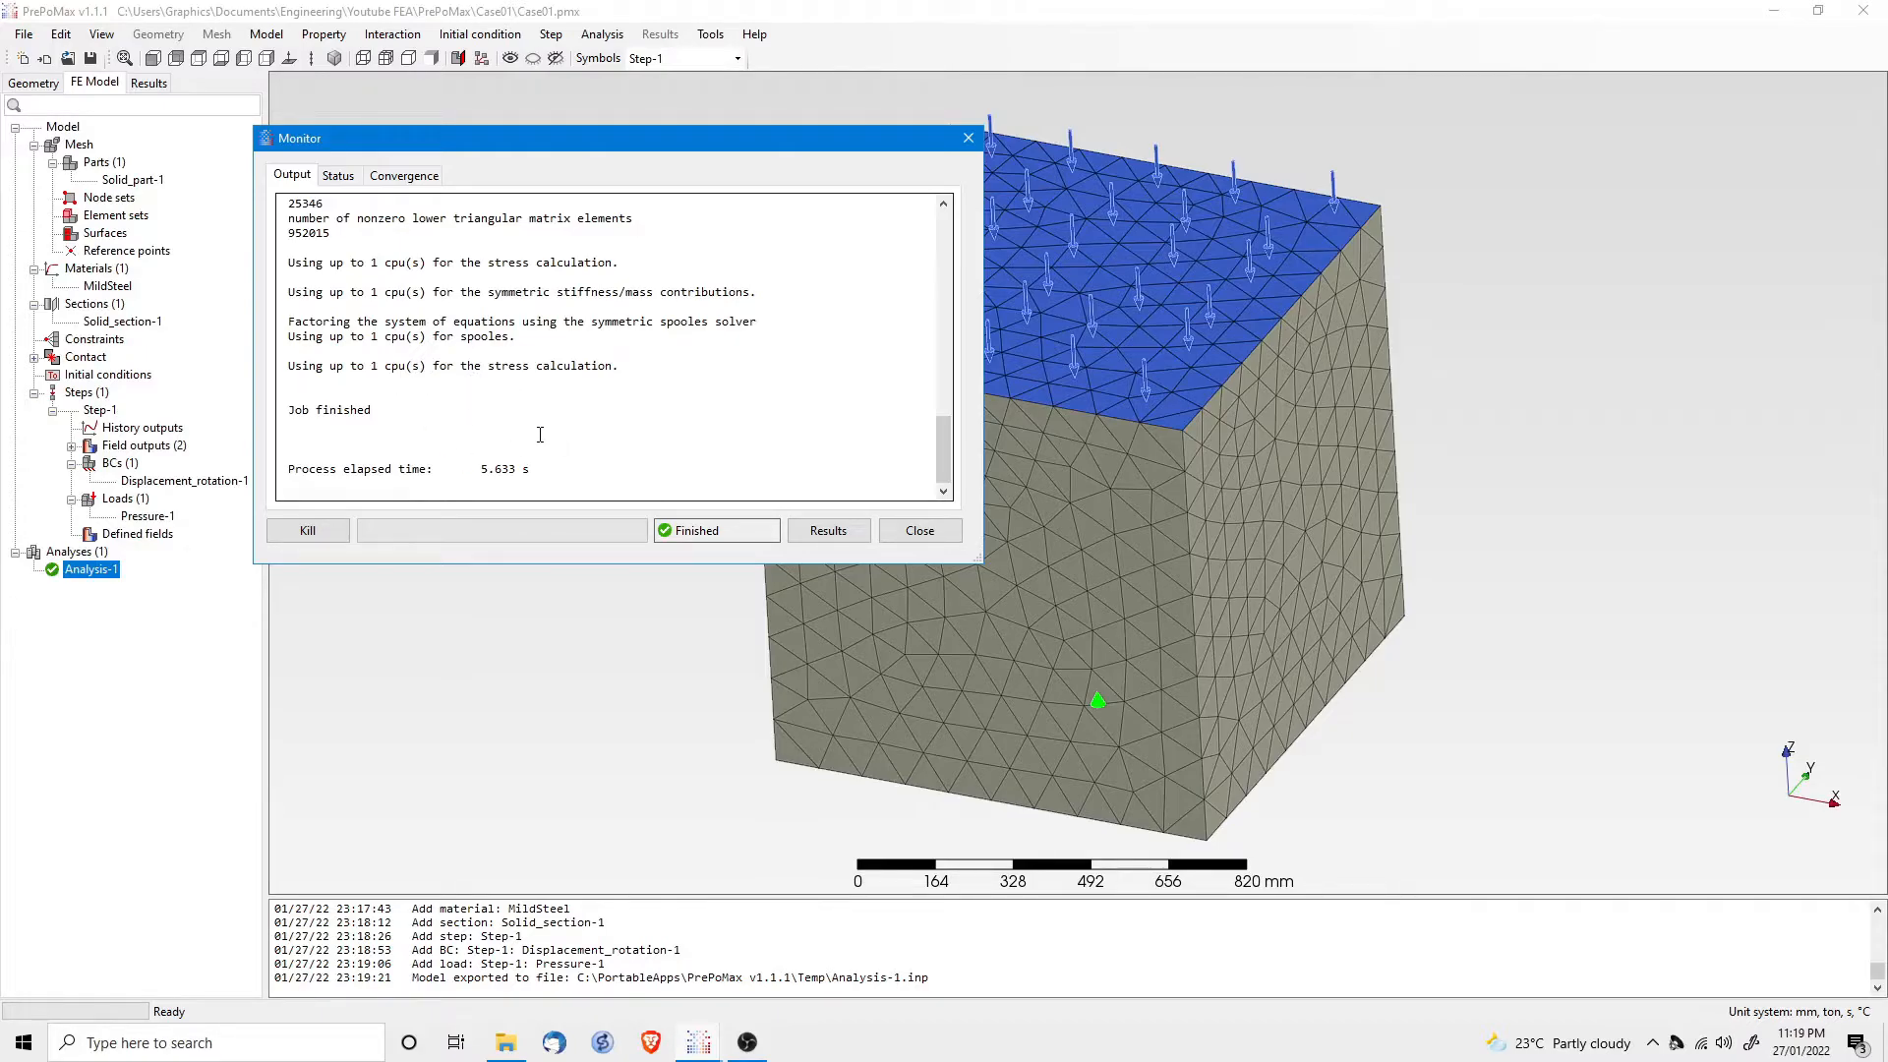
pyautogui.click(828, 539)
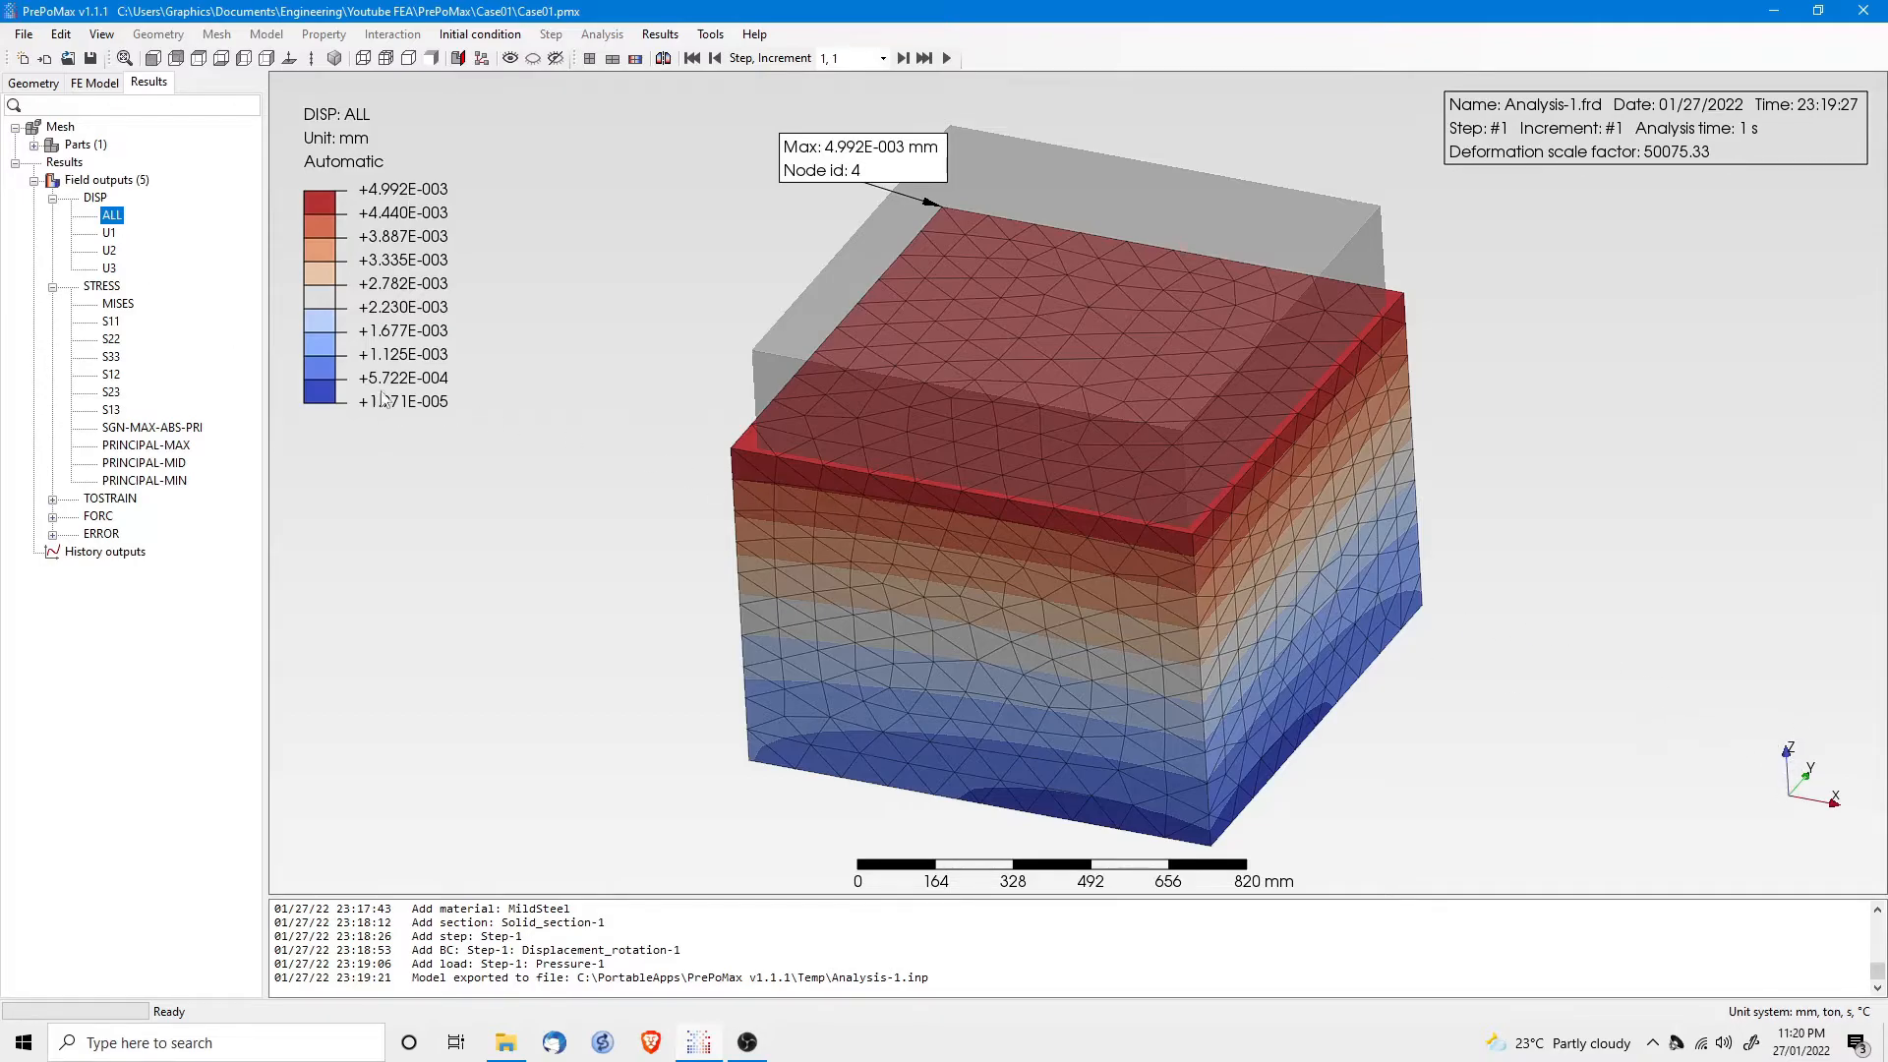
# Step: Examine the U3 displacement and the von Mises stress distribution on the deformed cube
pyautogui.click(109, 269)
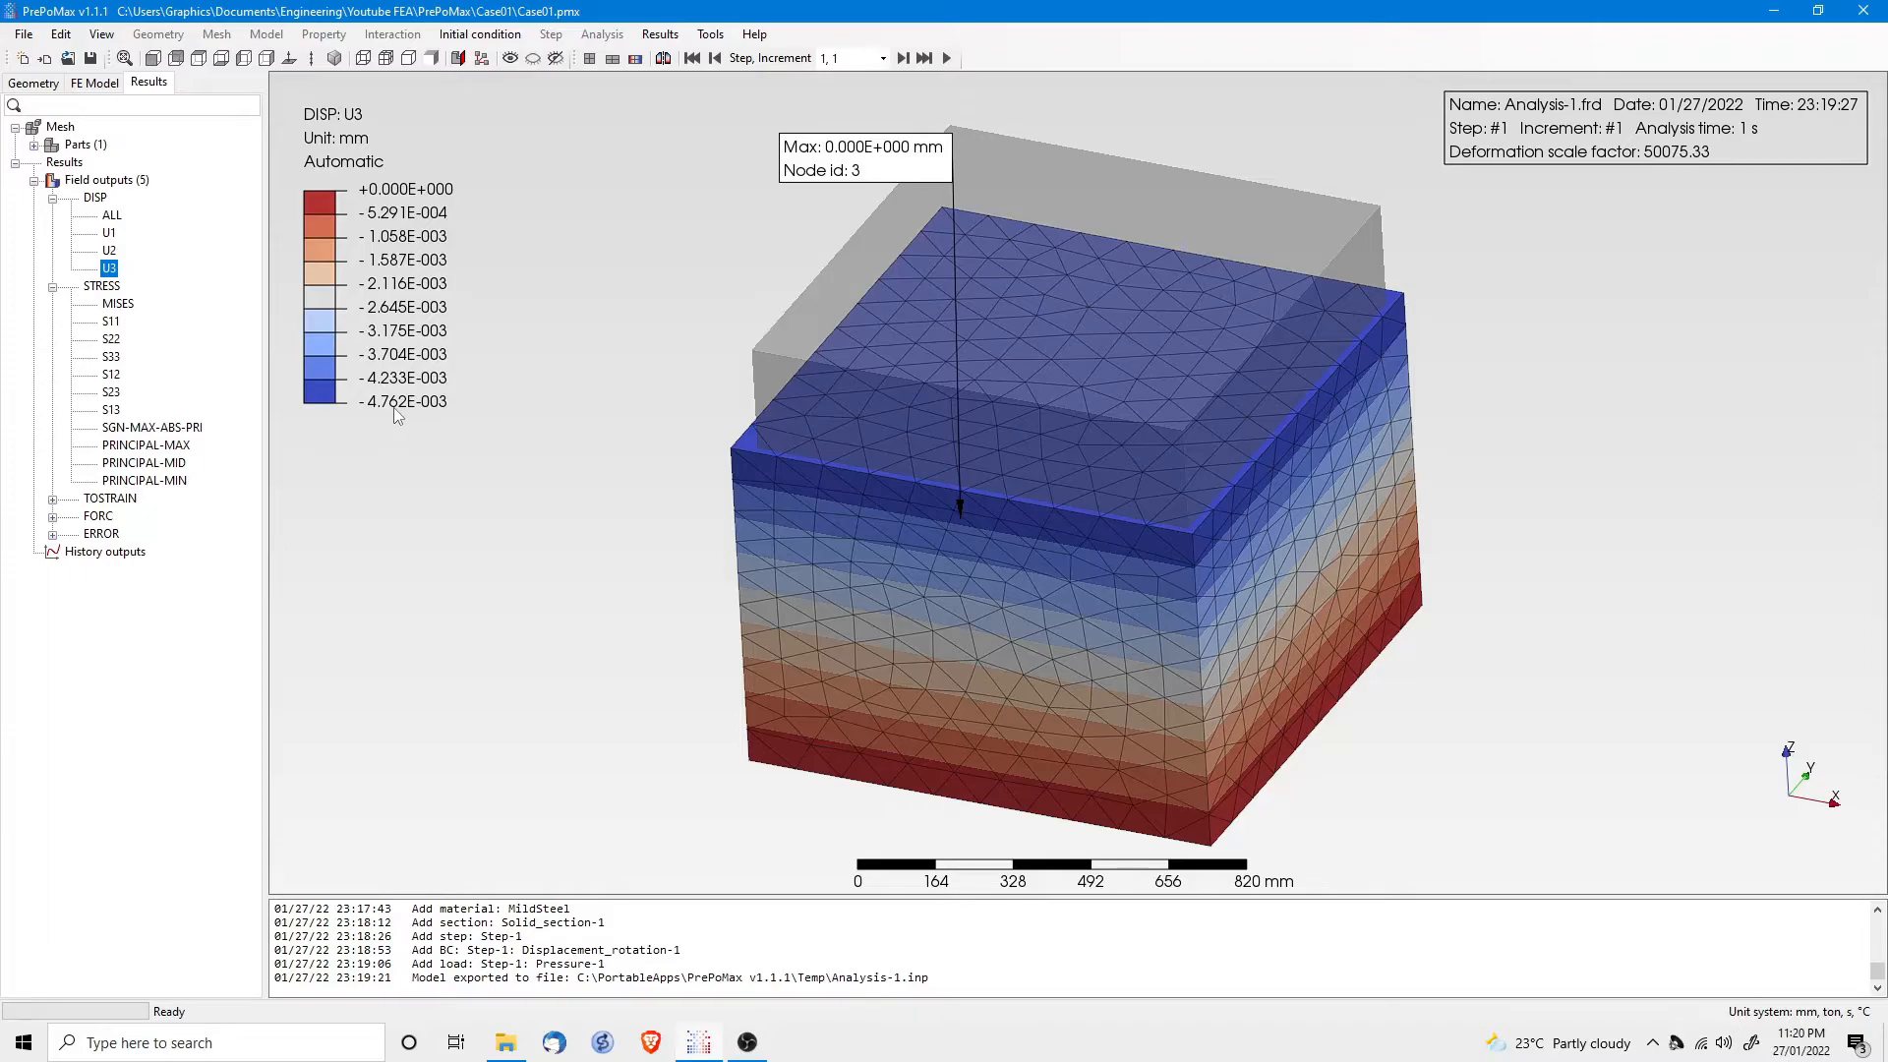
pyautogui.click(118, 304)
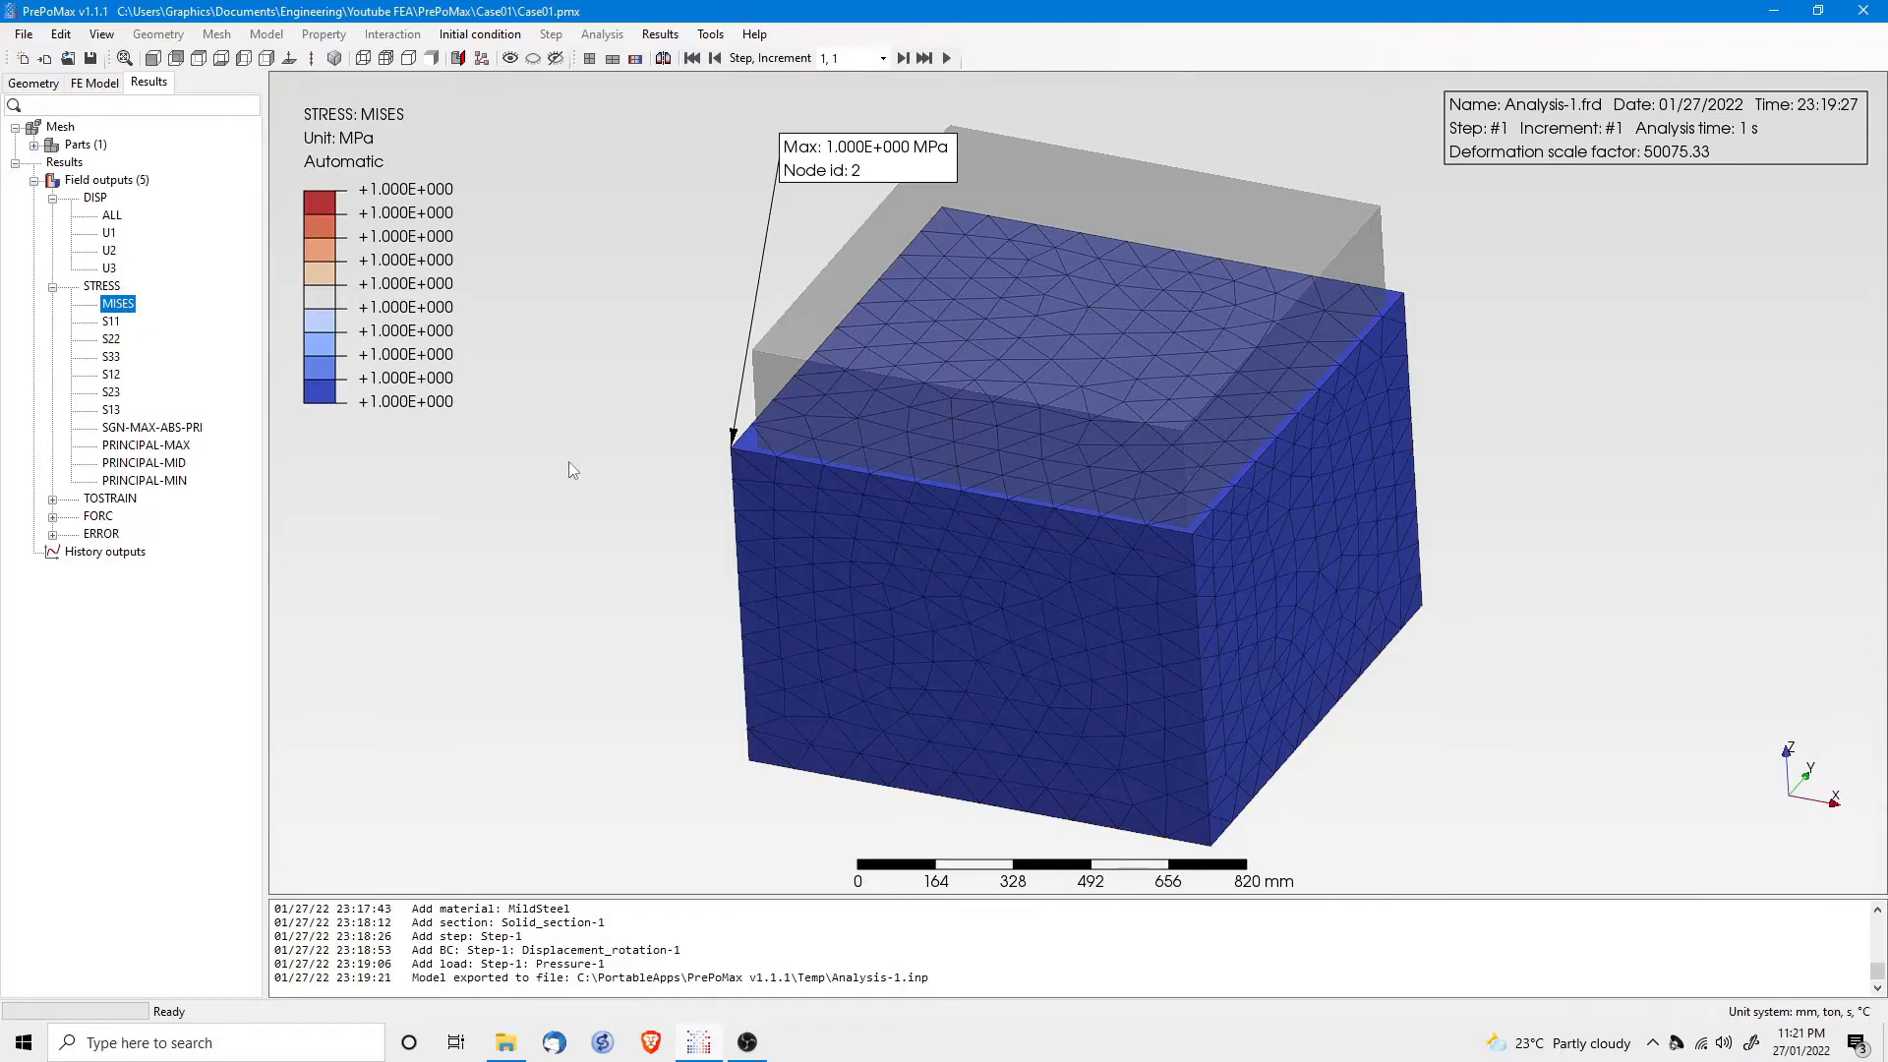
pyautogui.moveTo(1034, 706); pyautogui.dragTo(1139, 494, button='middle')
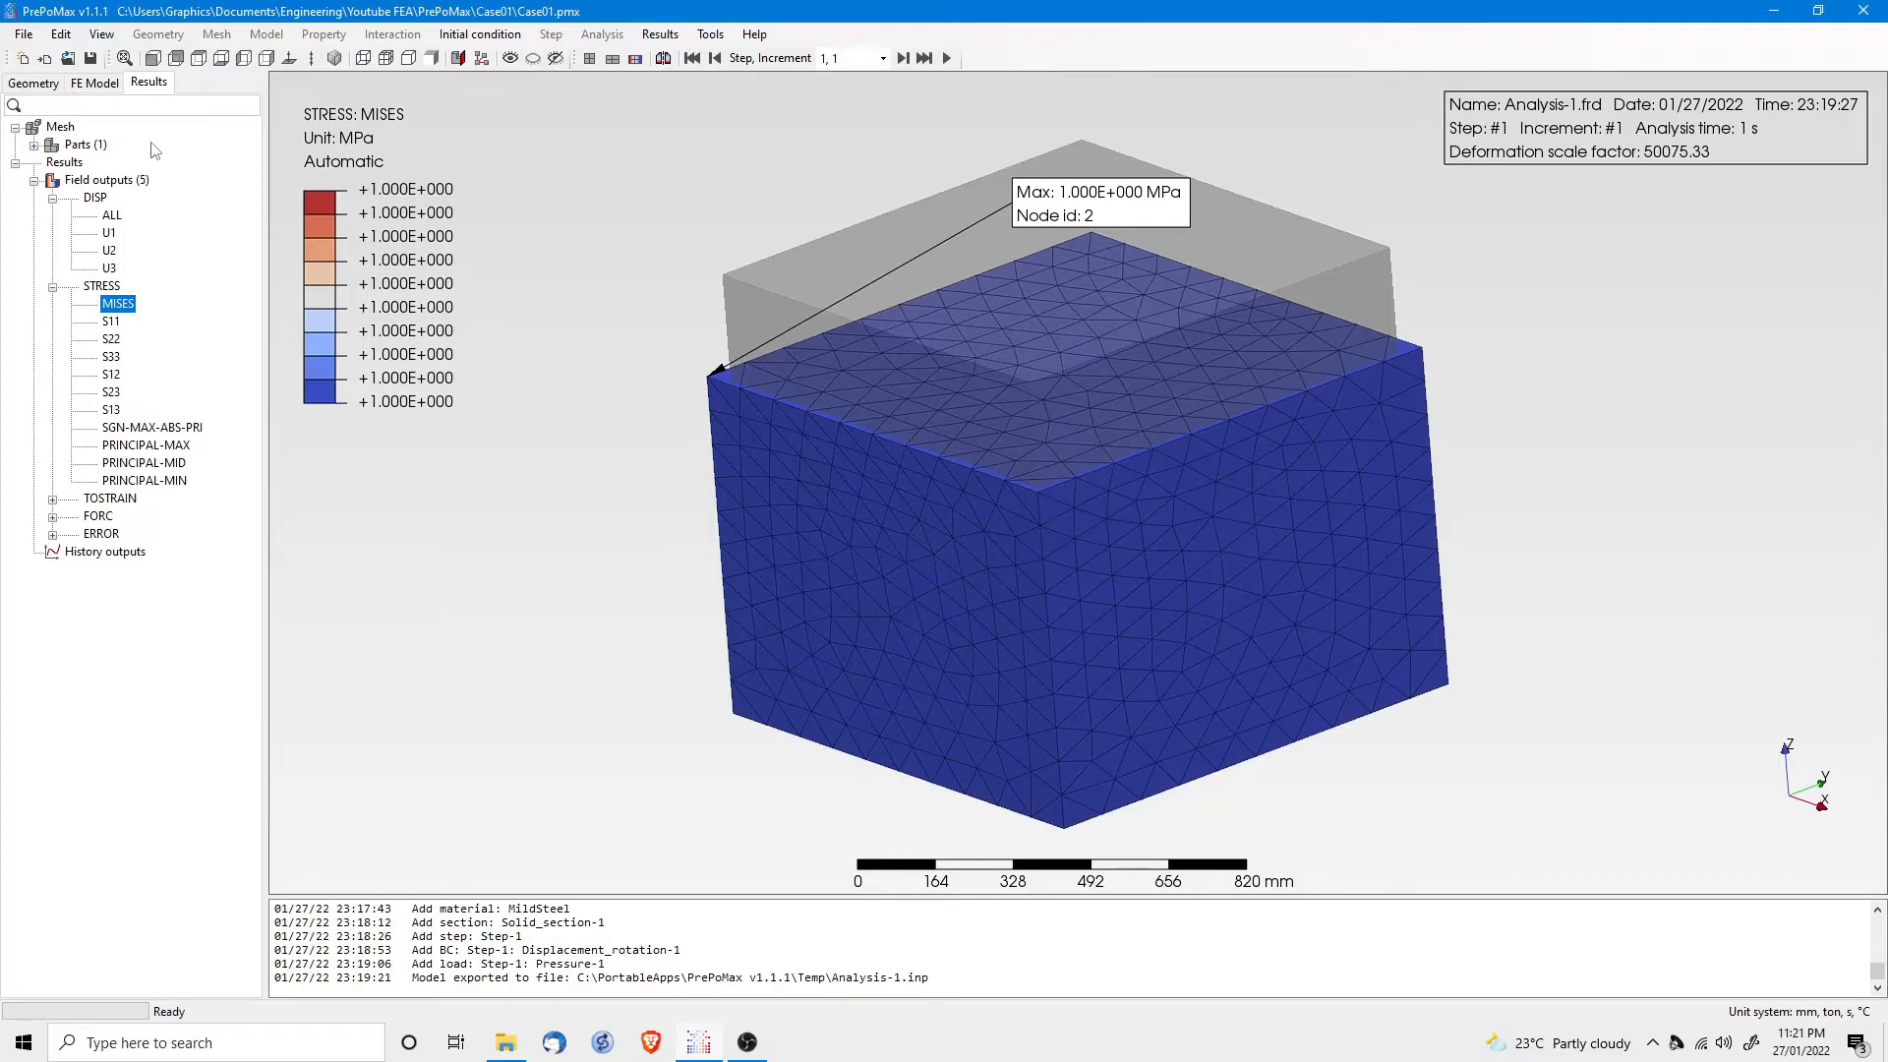
# Step: Add a Displacement/Rotation boundary condition in the FE model on the bottom edge parallel to X, with U2 set to 0 mm
pyautogui.click(93, 83)
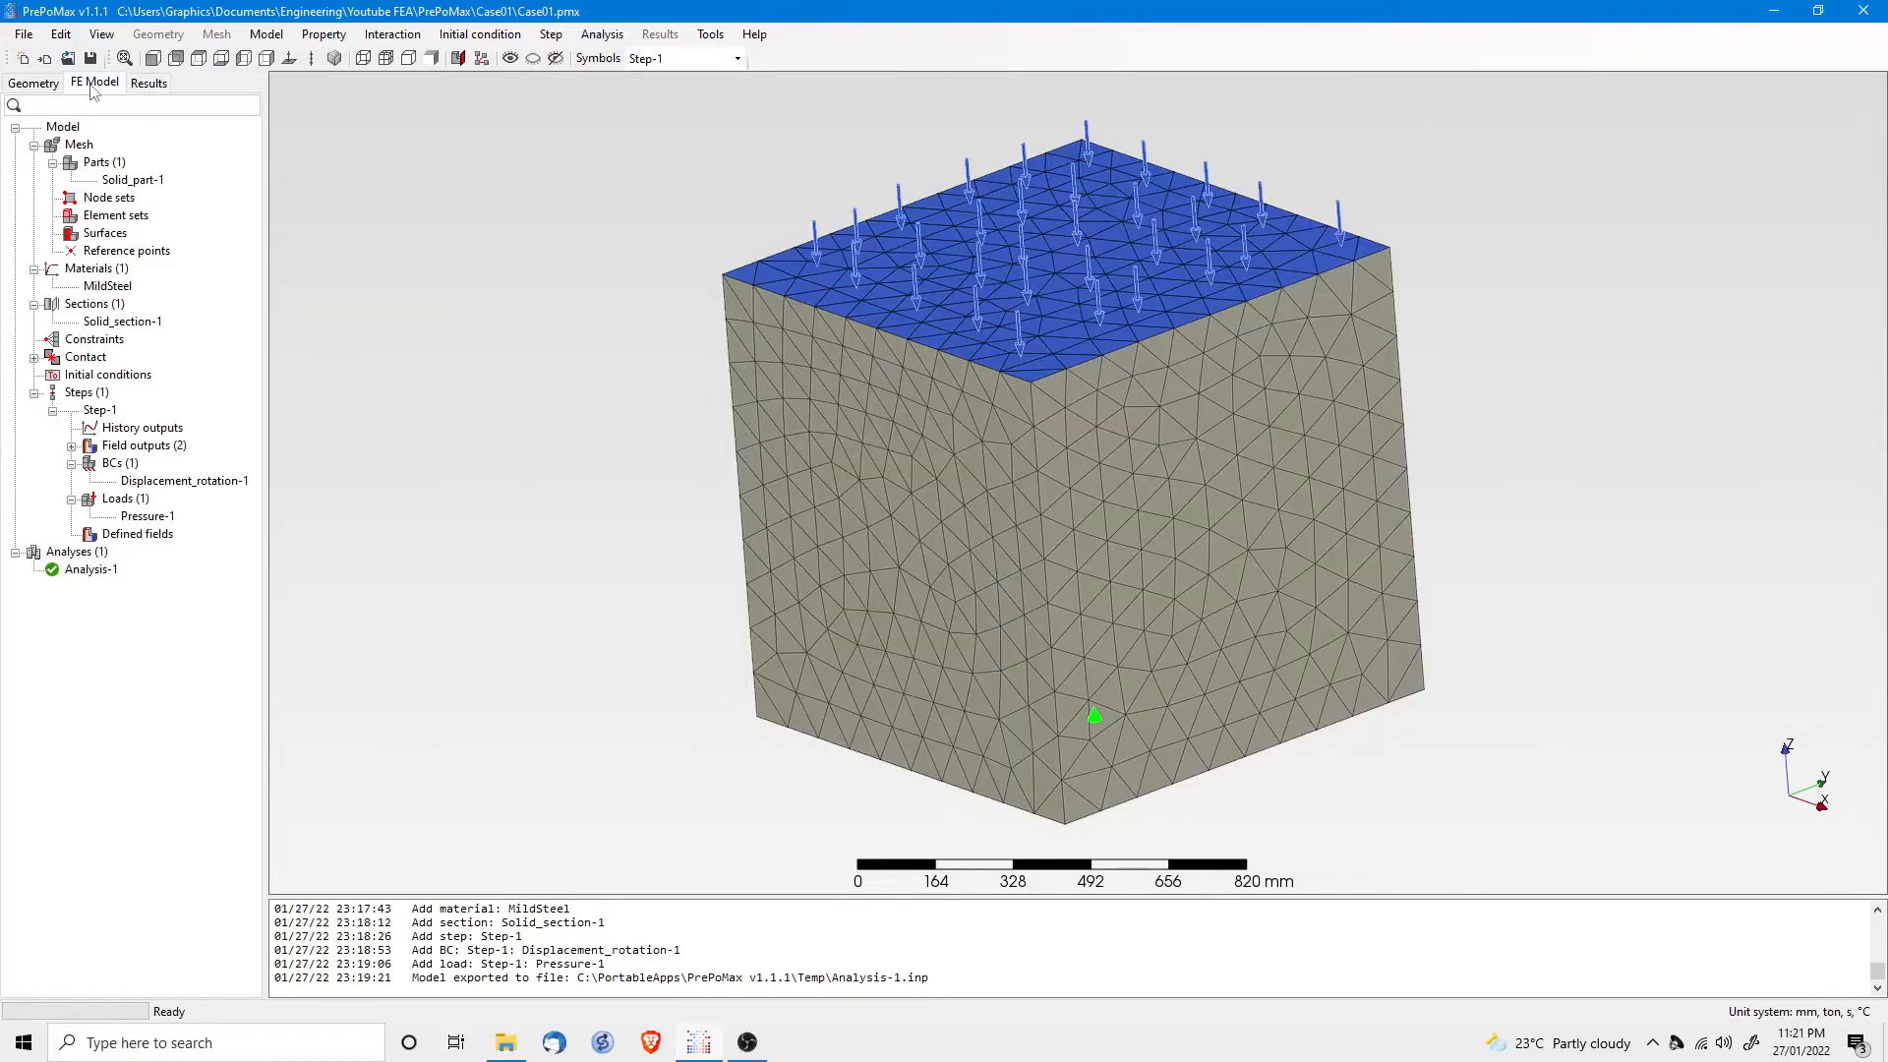
pyautogui.doubleClick(113, 464)
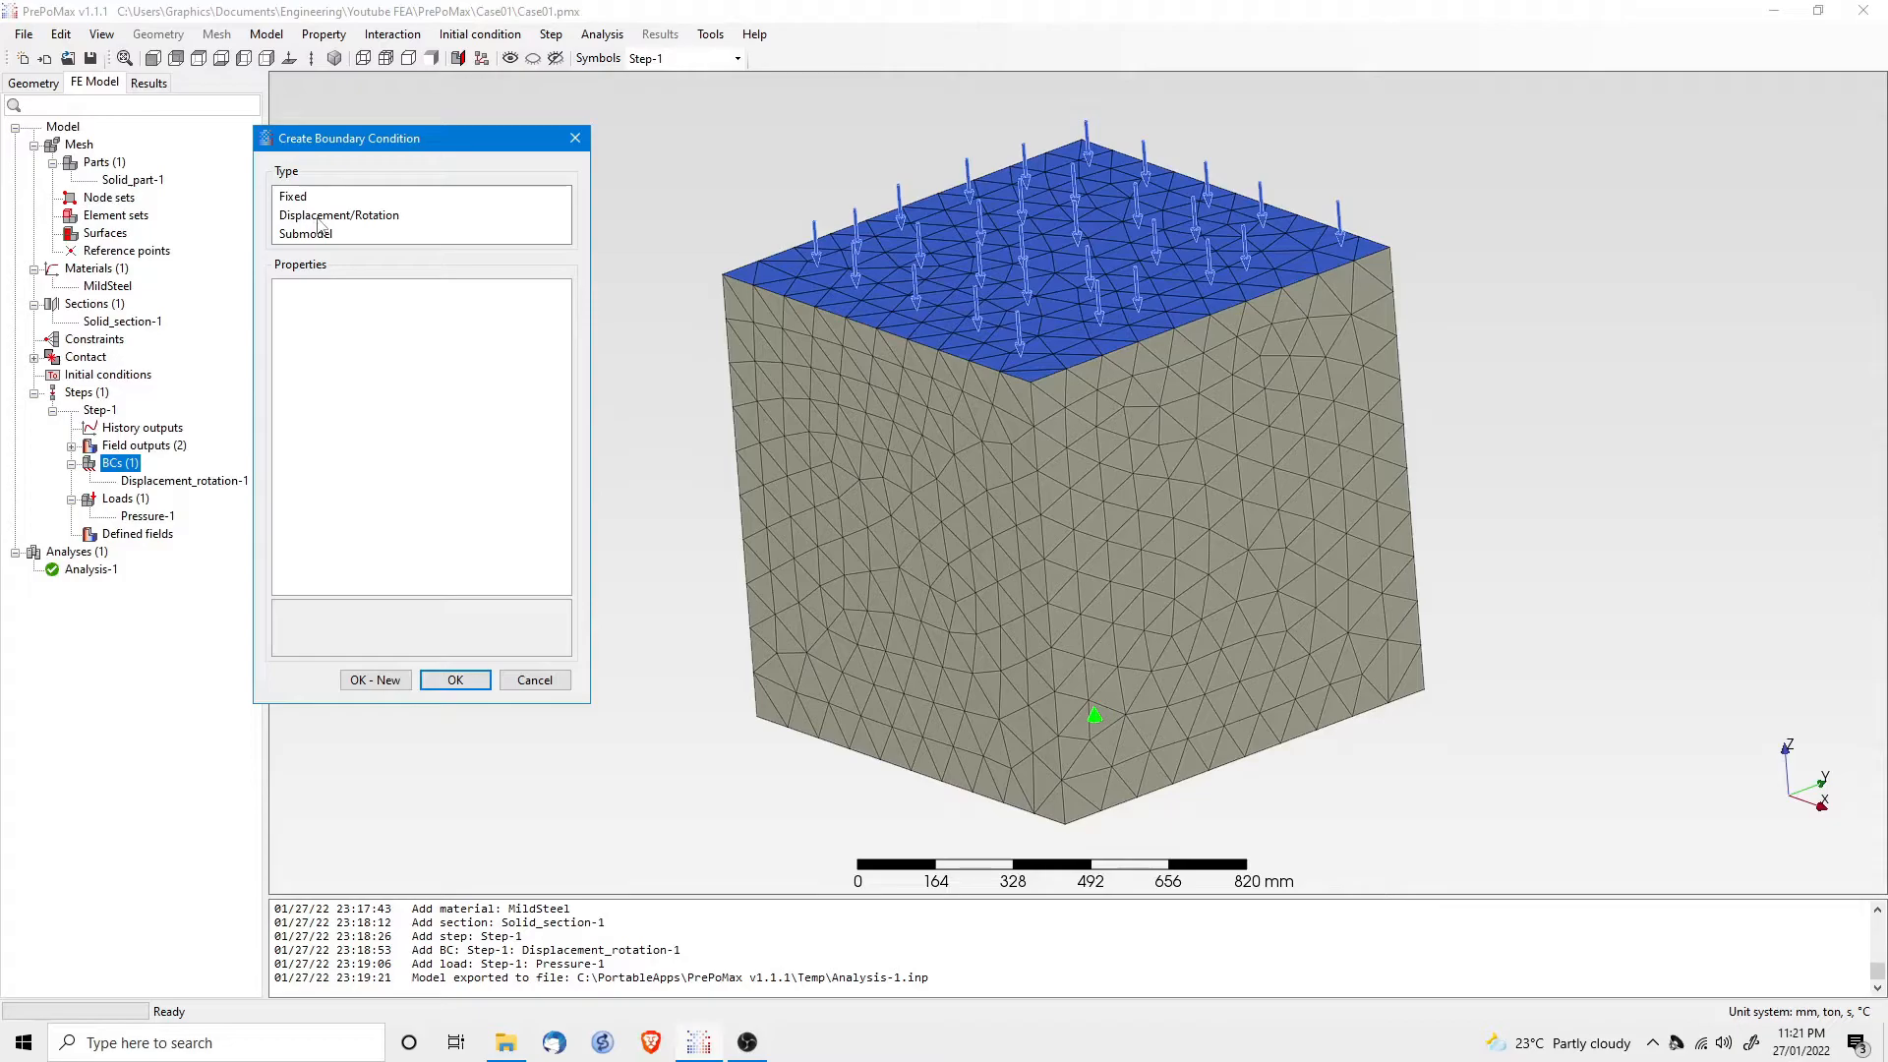
pyautogui.click(318, 216)
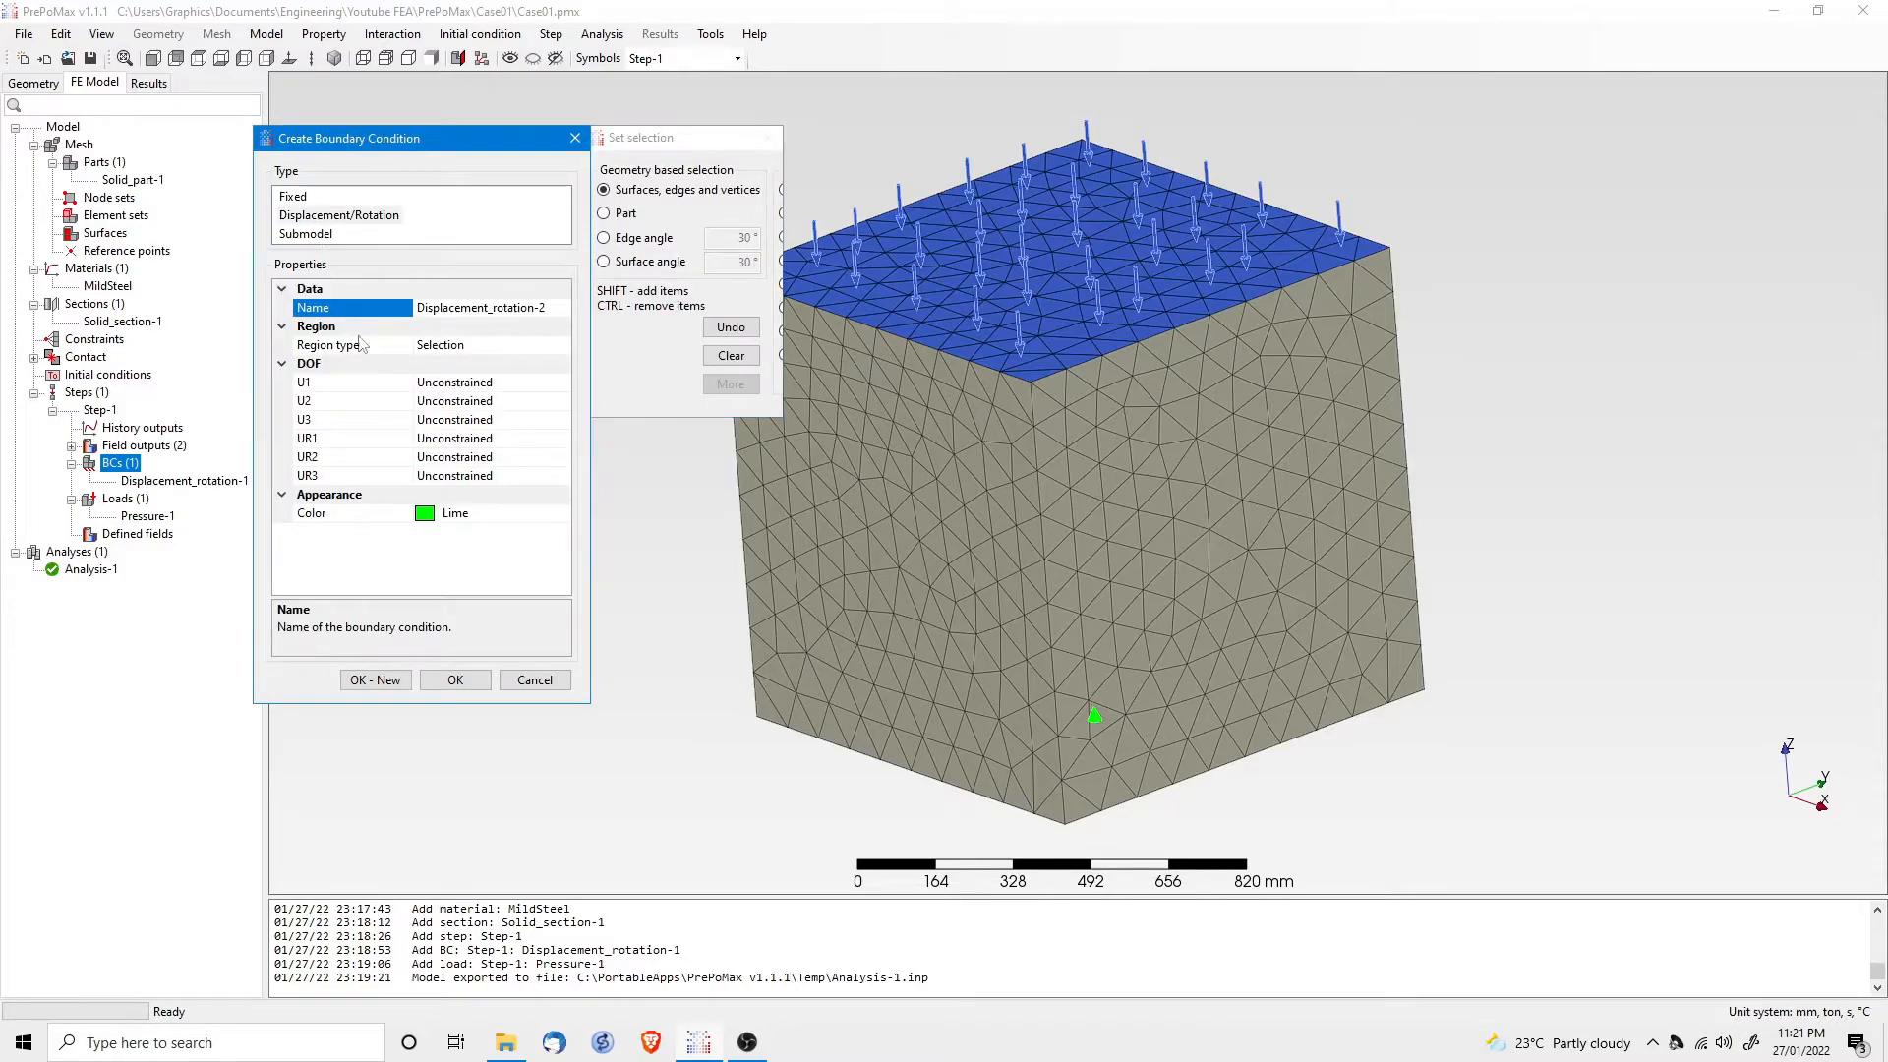
pyautogui.click(1040, 815)
pyautogui.click(857, 754)
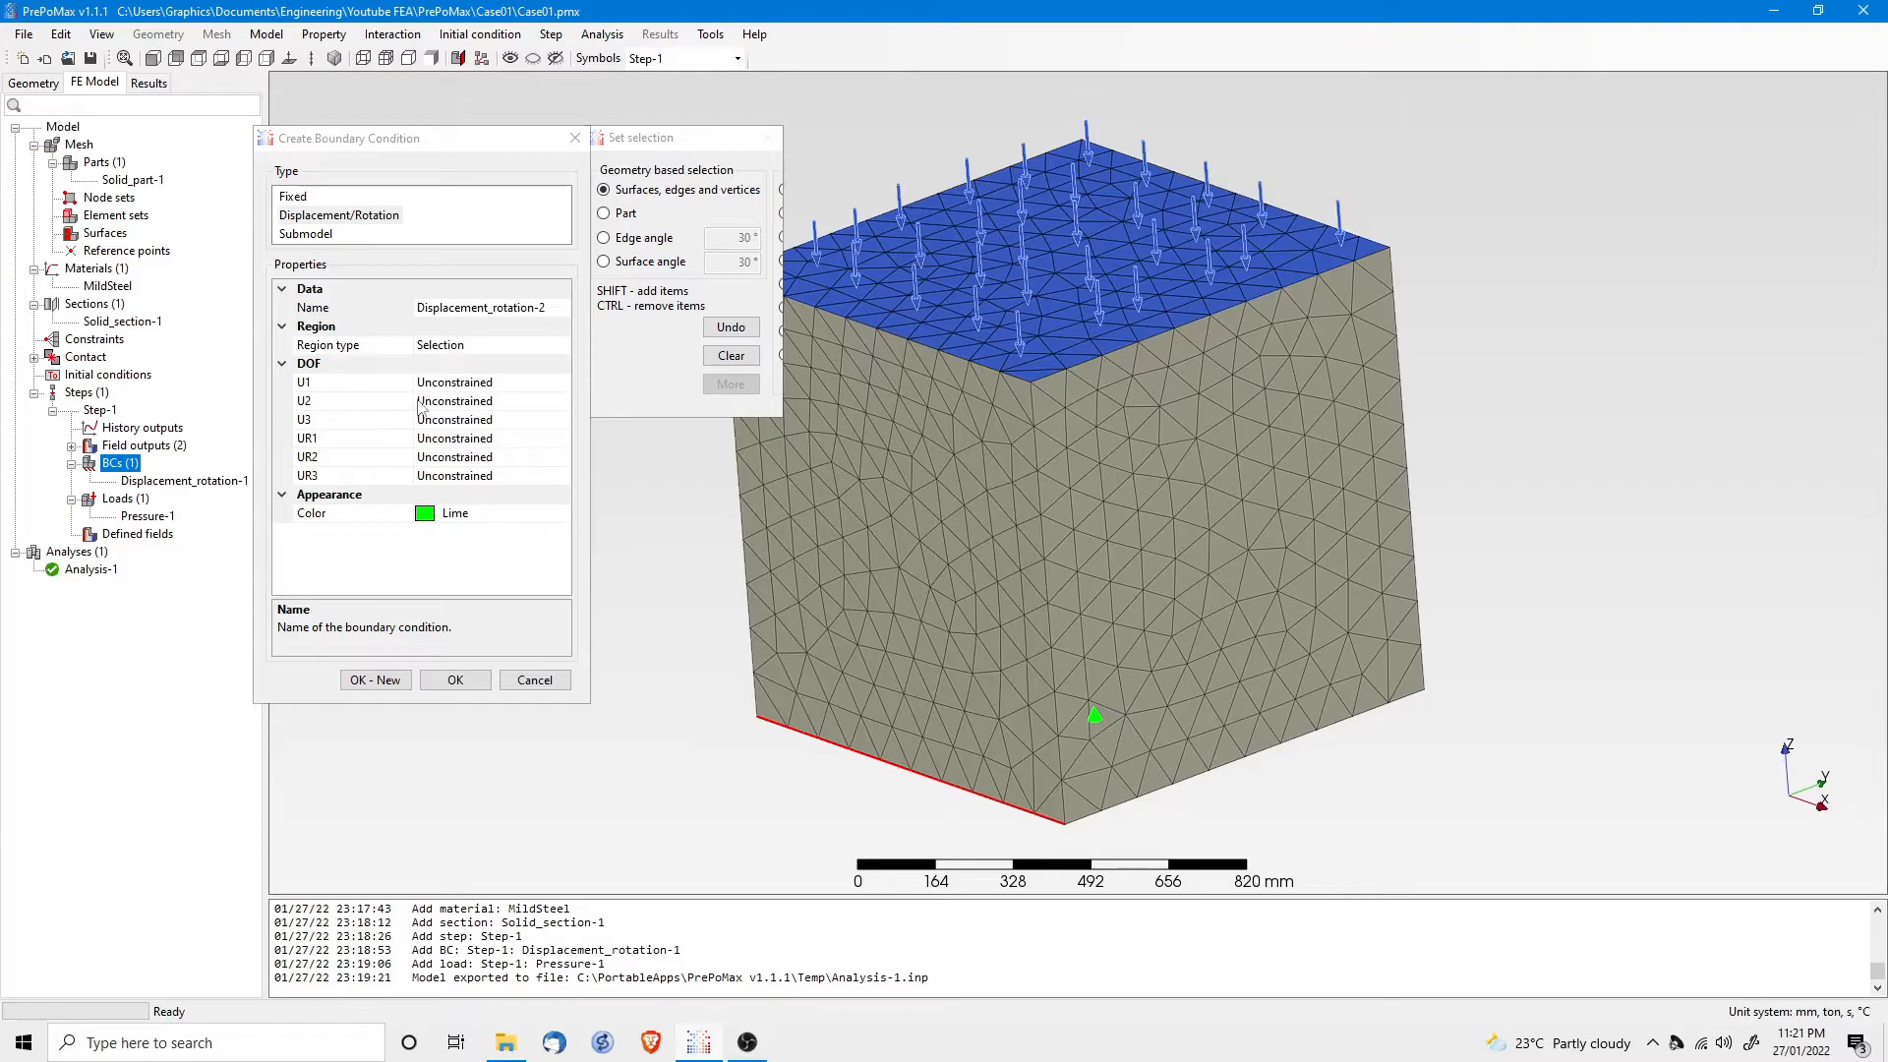
pyautogui.click(536, 404)
pyautogui.click(561, 400)
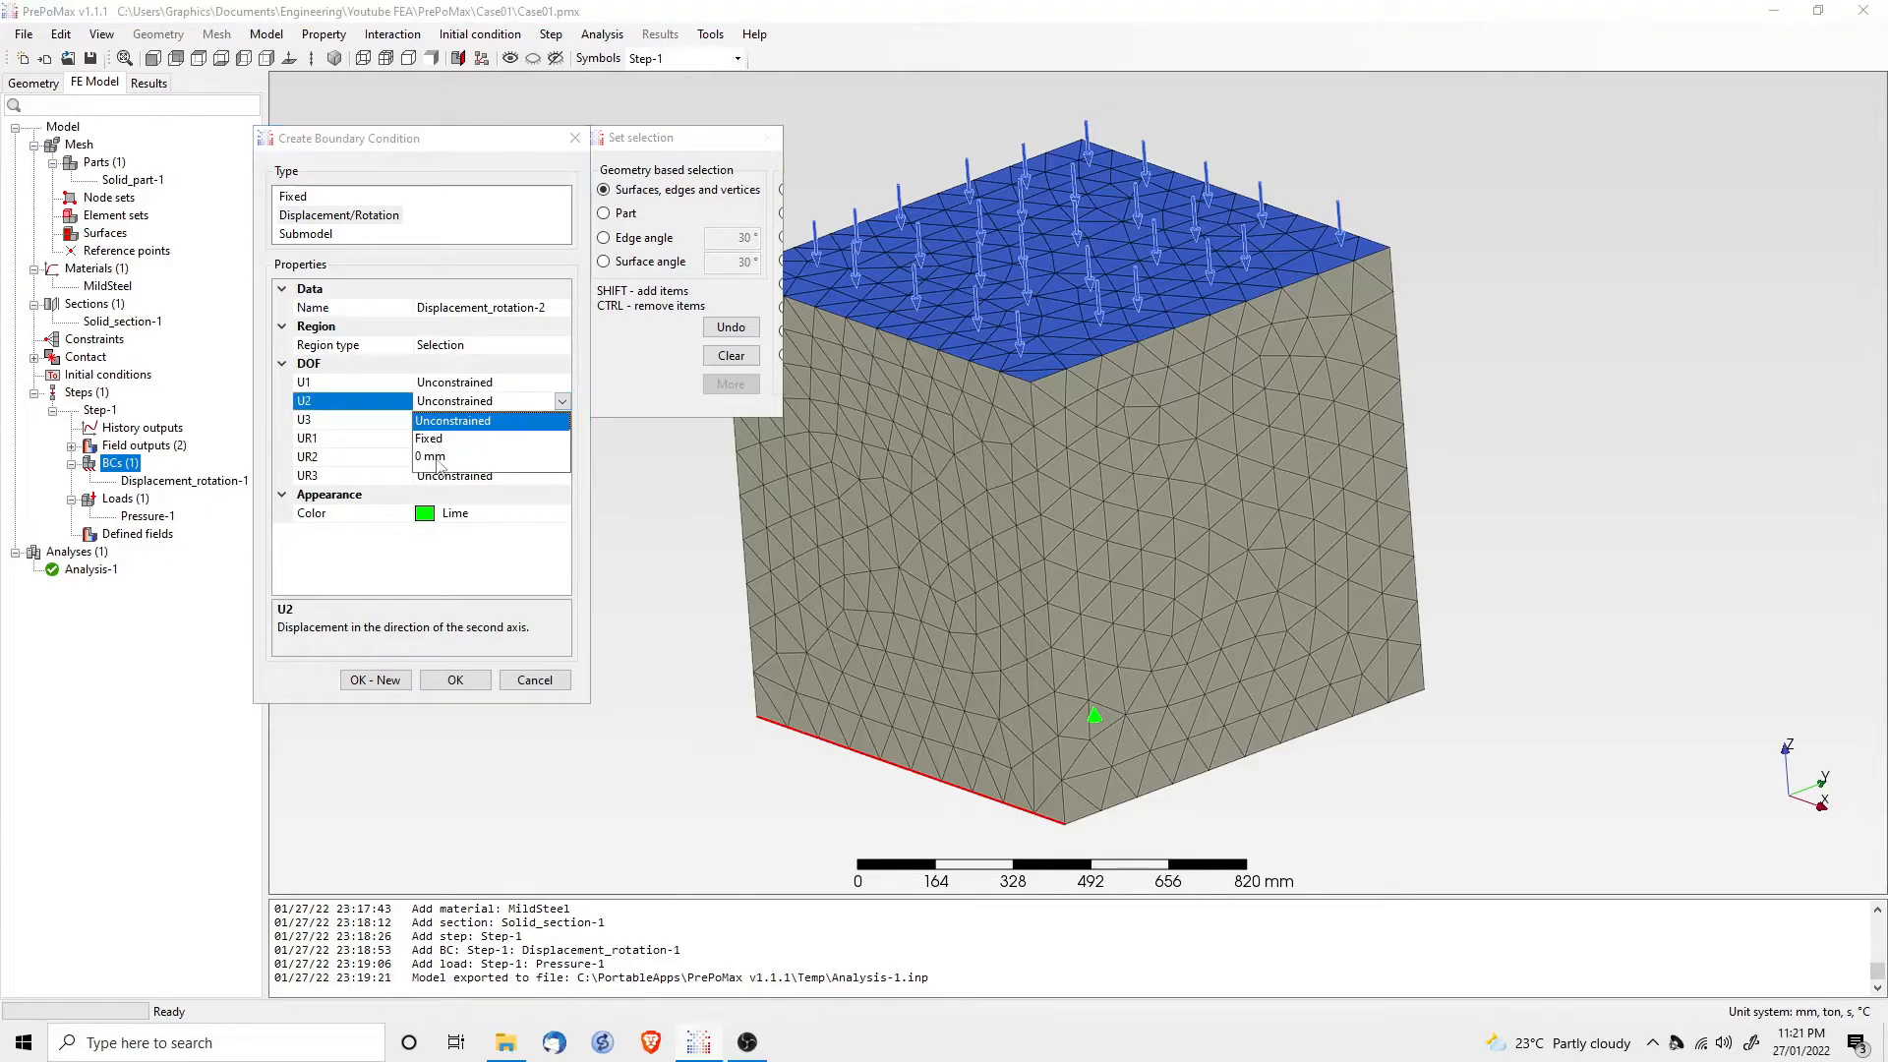
pyautogui.click(432, 456)
pyautogui.click(365, 681)
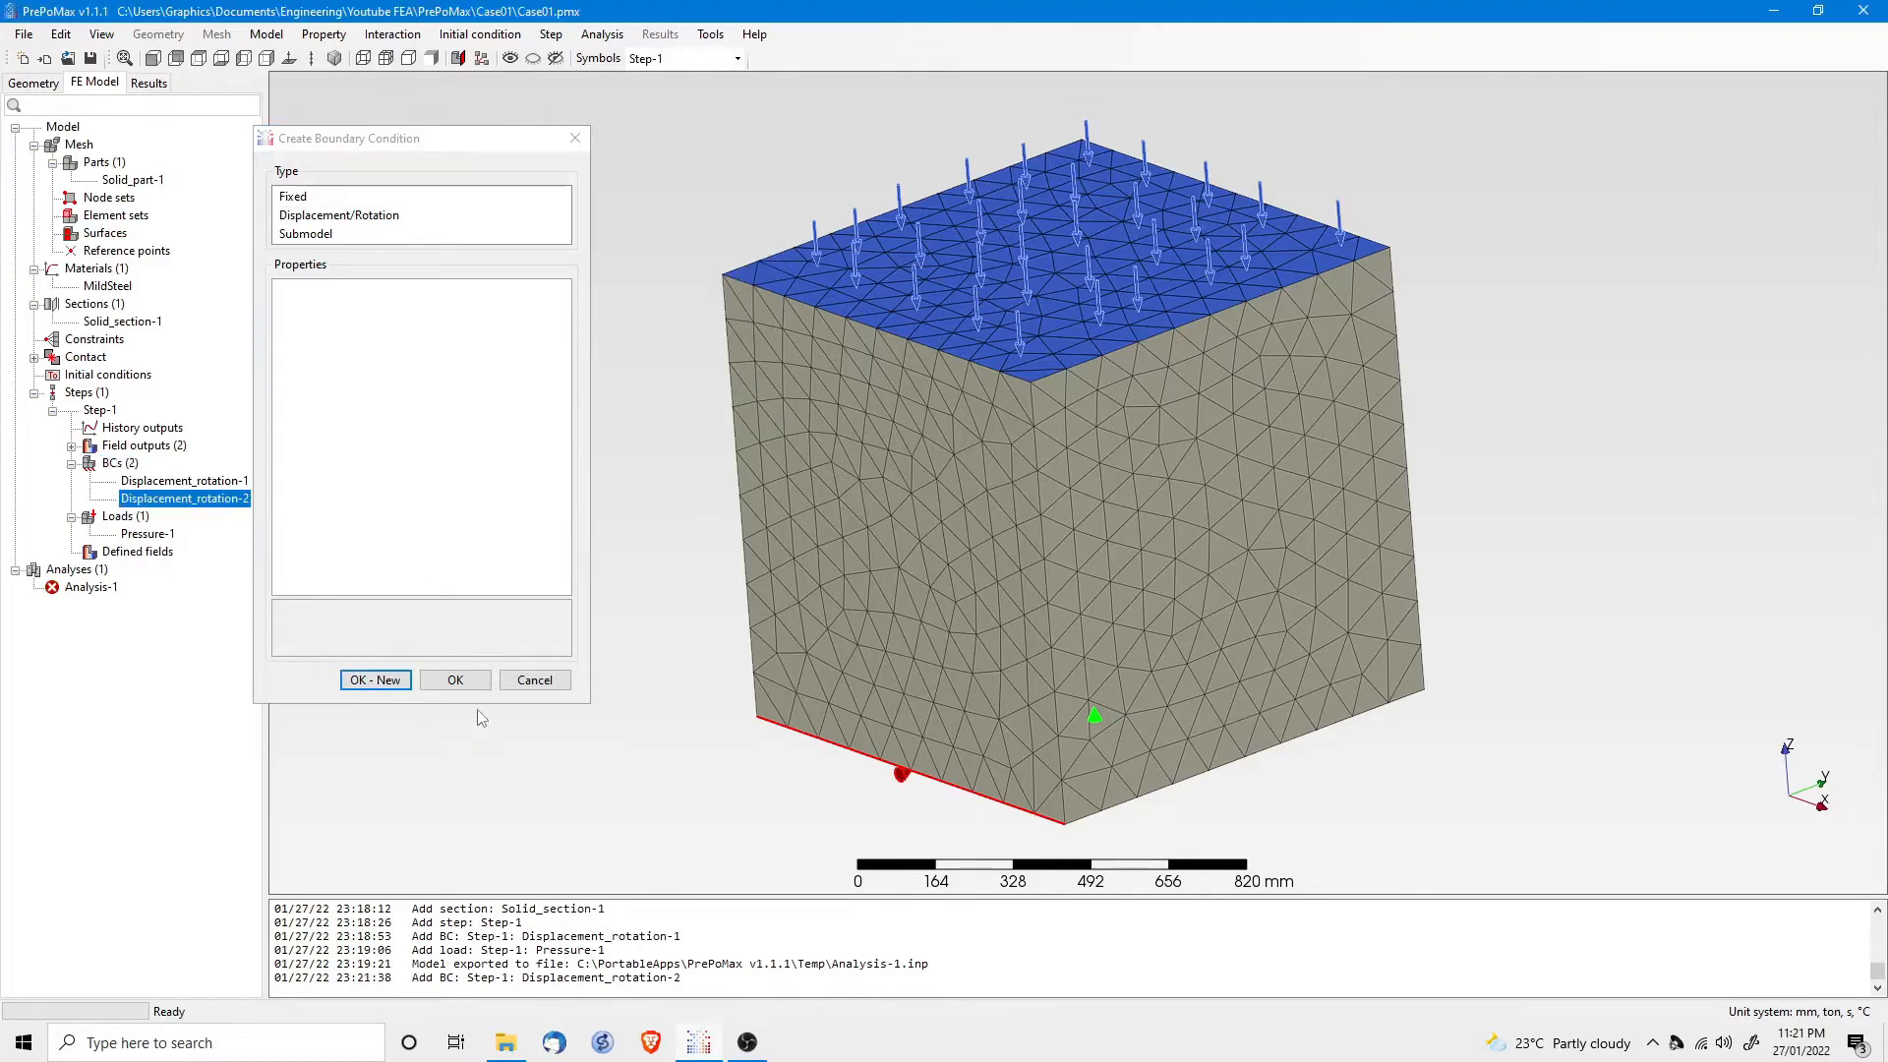
# Step: Add a Displacement/Rotation boundary condition on the adjacent bottom edge parallel to Y, with U1 set to 0 mm
pyautogui.moveTo(747, 763); pyautogui.dragTo(887, 765, button='middle')
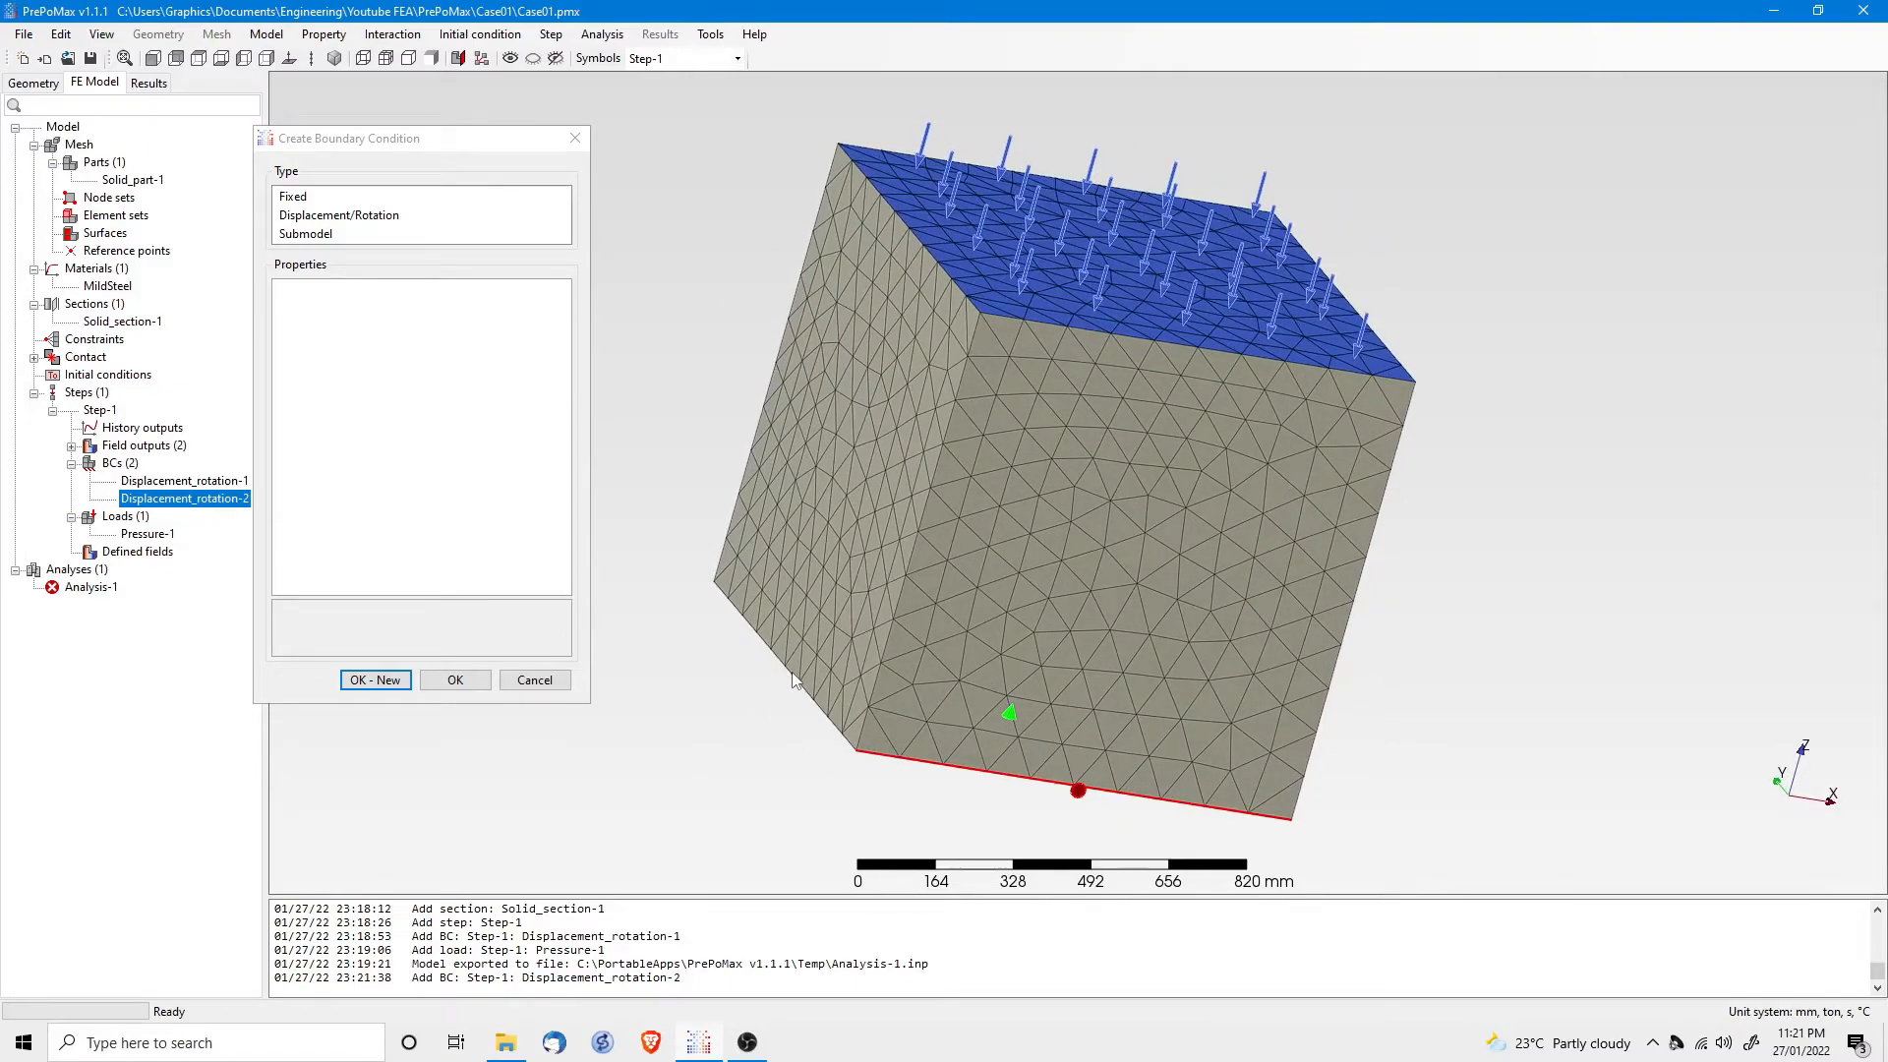
pyautogui.click(309, 216)
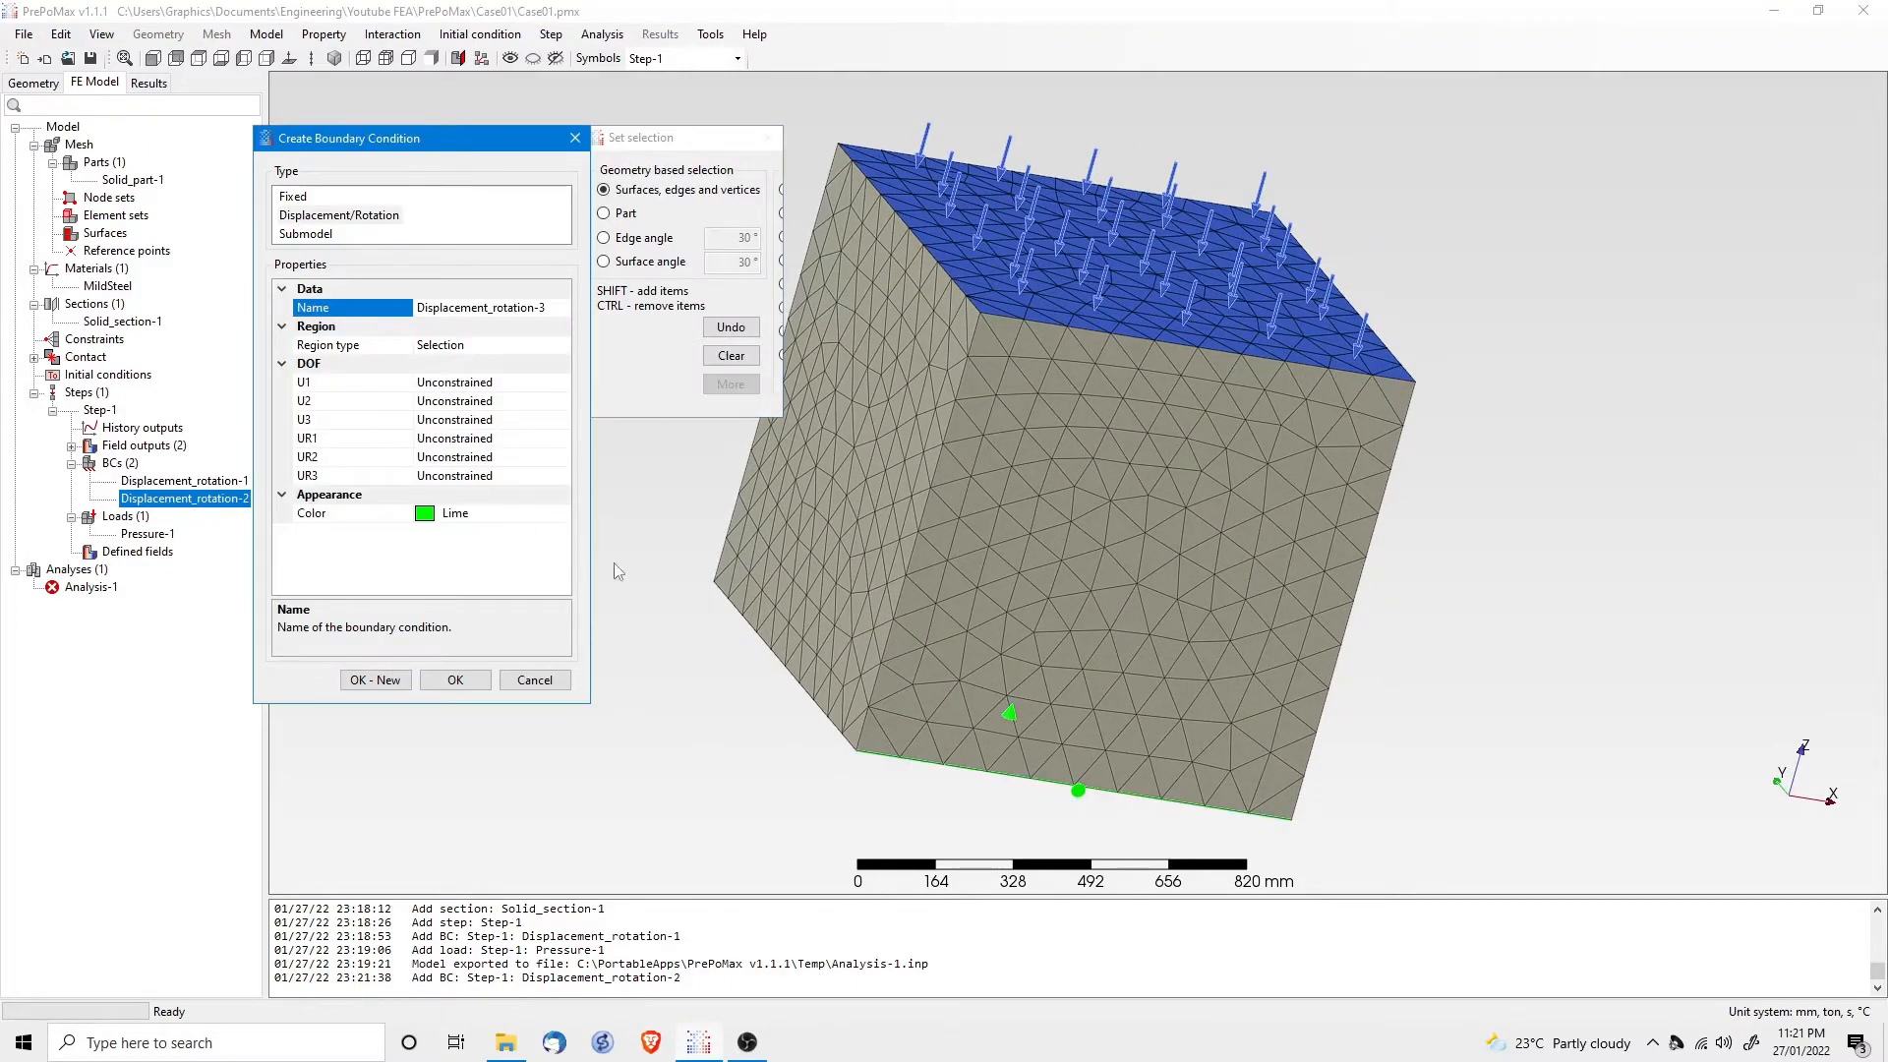
pyautogui.click(765, 641)
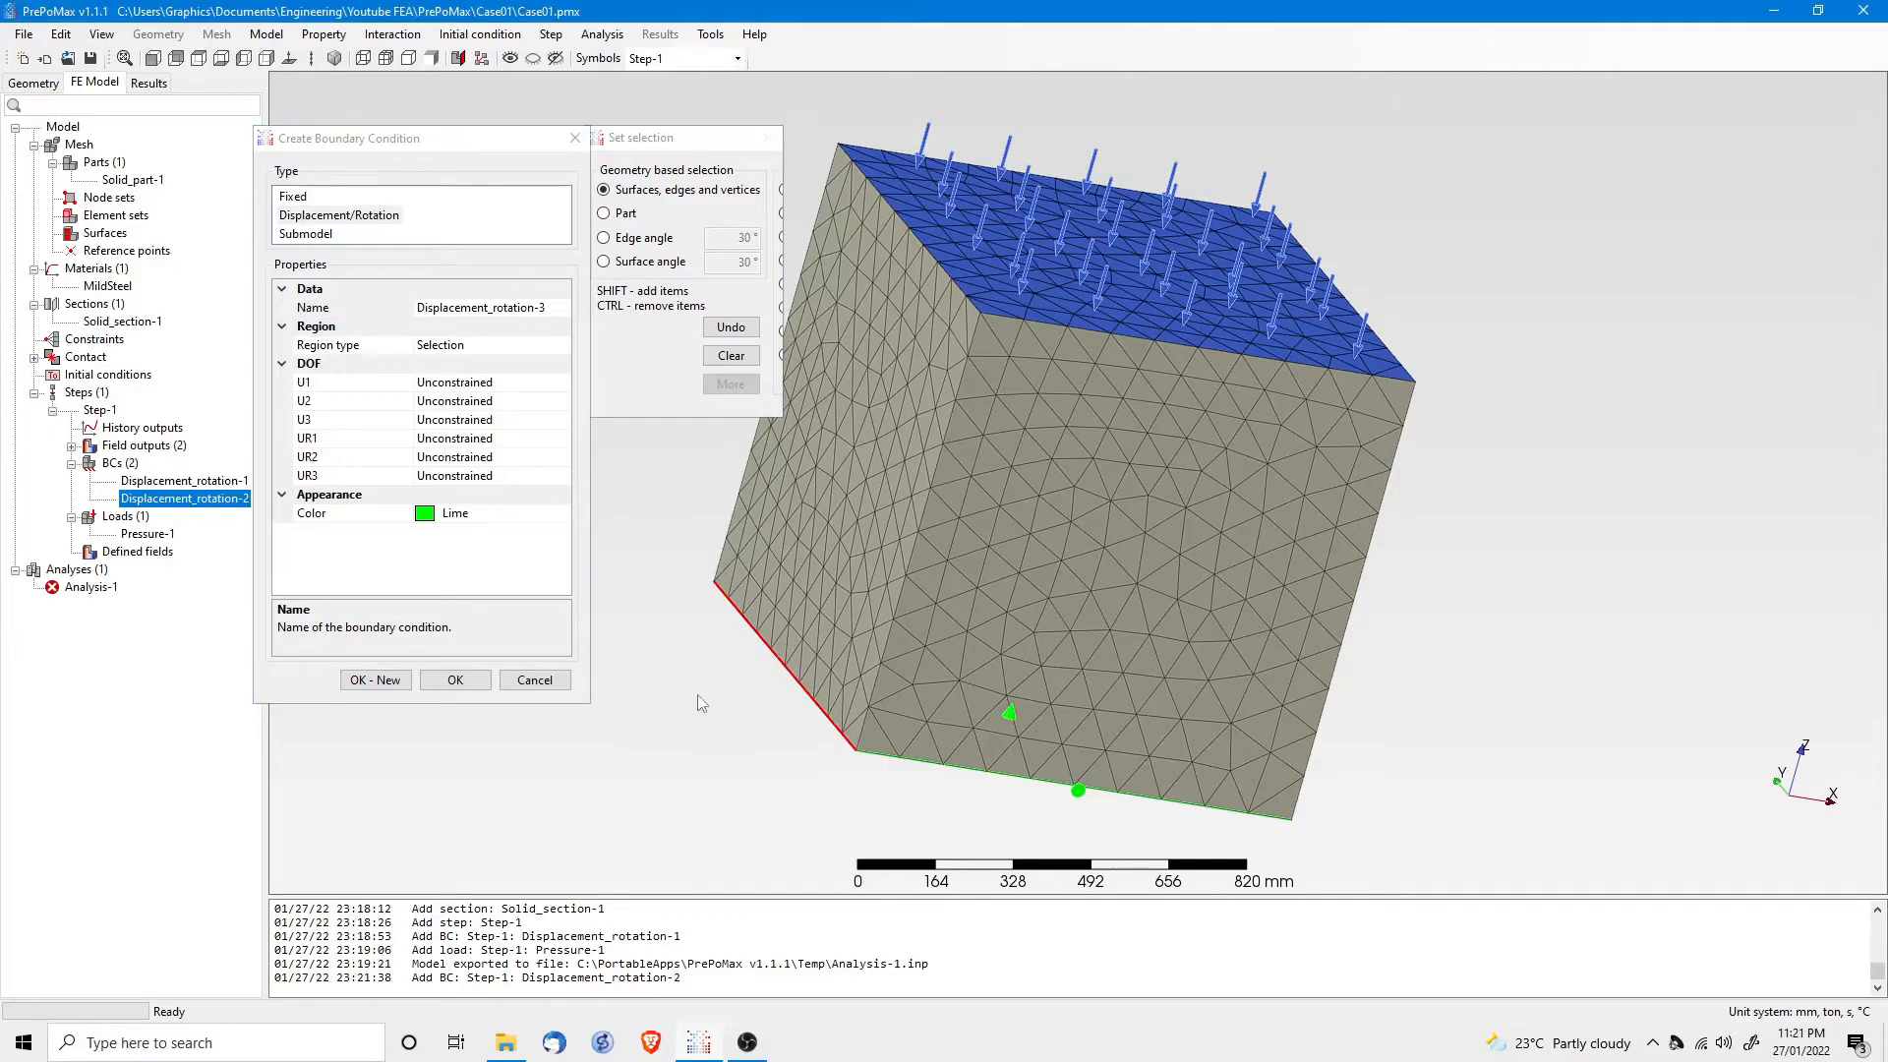
pyautogui.click(539, 383)
pyautogui.click(561, 383)
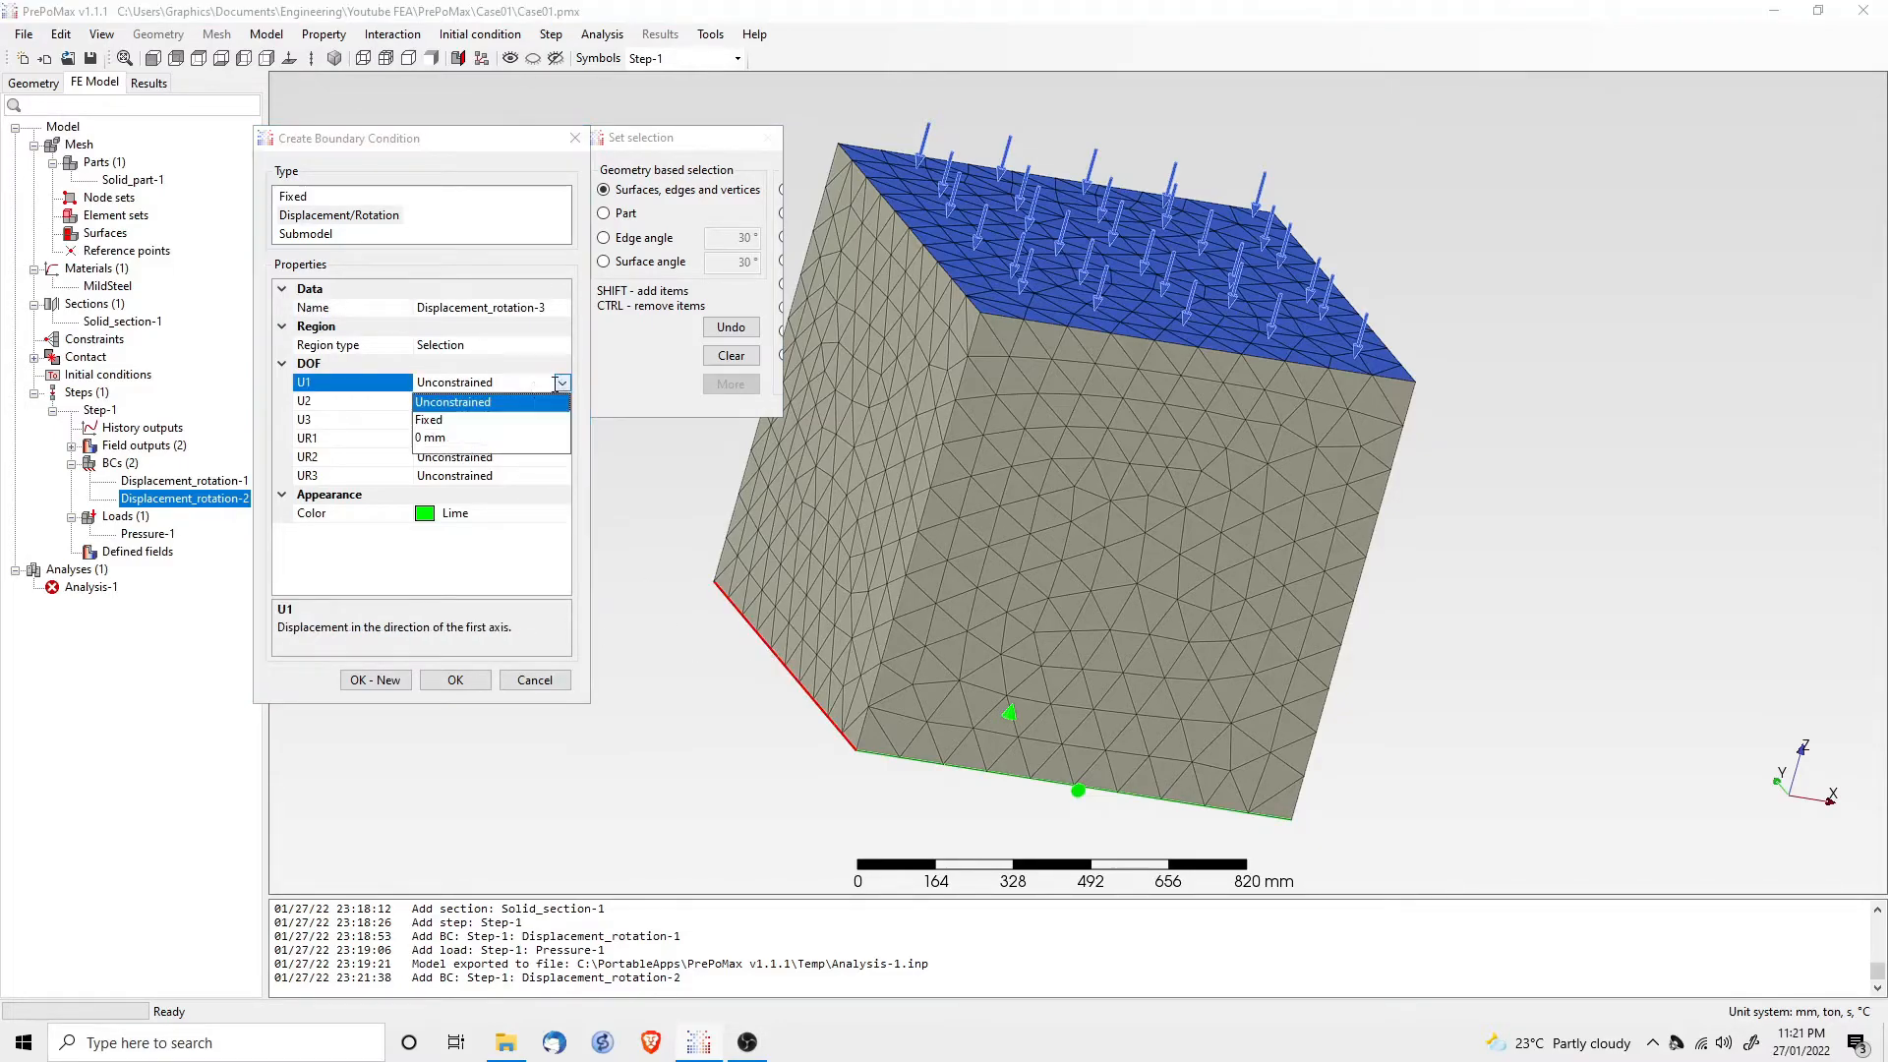
pyautogui.click(432, 439)
pyautogui.click(451, 685)
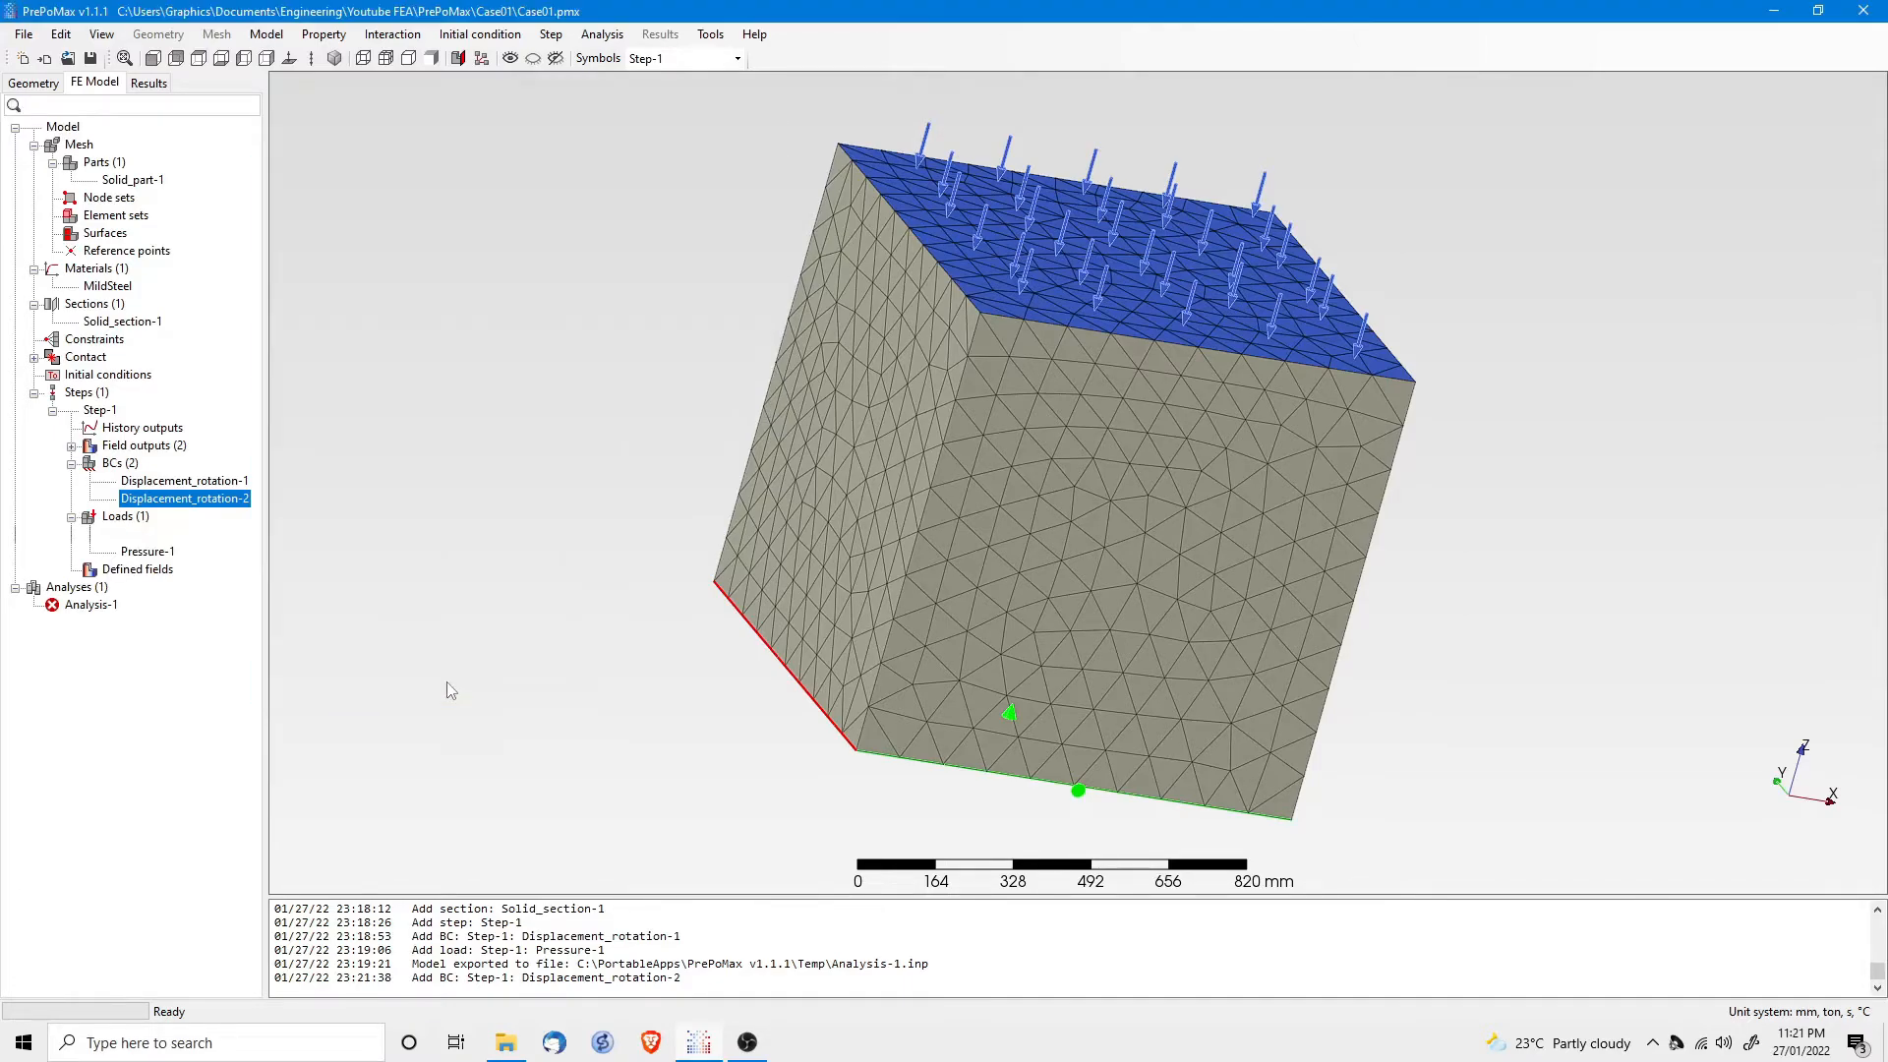
# Step: Rerun Analysis-1, overwriting the existing analysis files, and display the U3 displacement in its results
pyautogui.click(90, 607)
pyautogui.rightClick(89, 608)
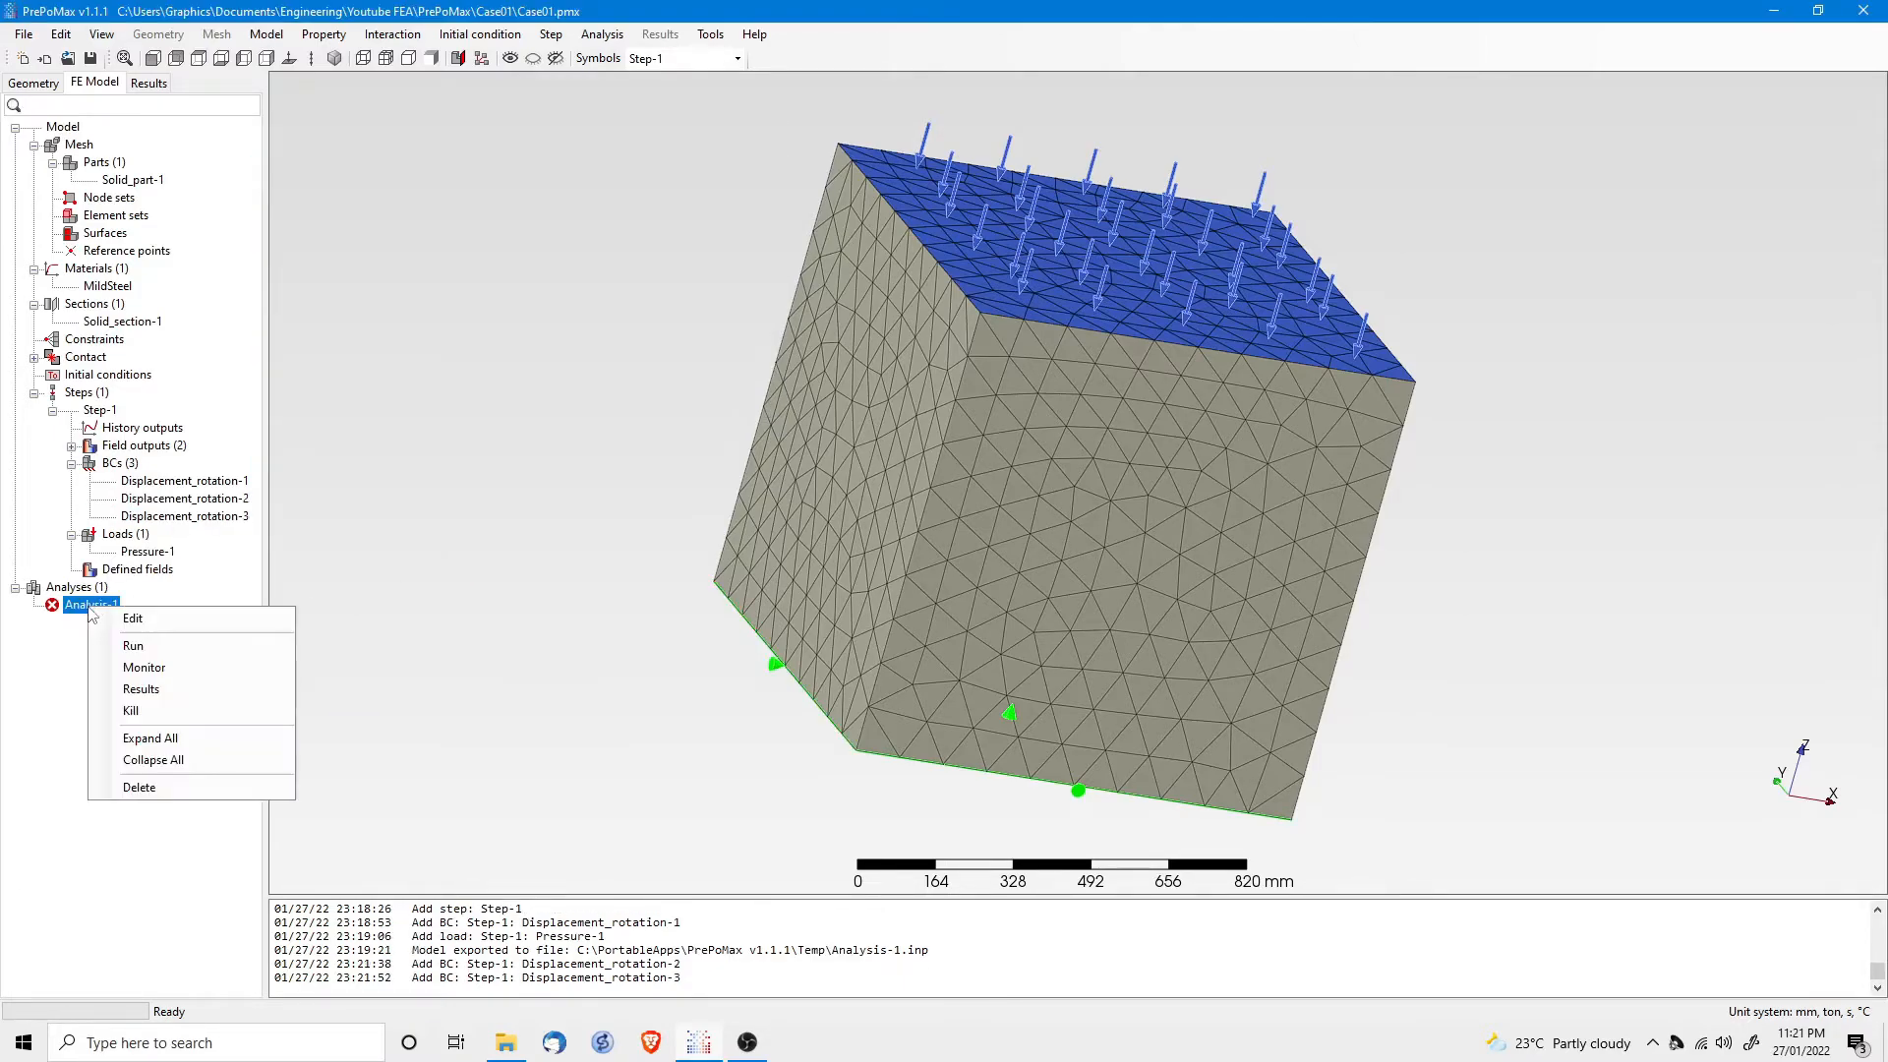
pyautogui.click(135, 646)
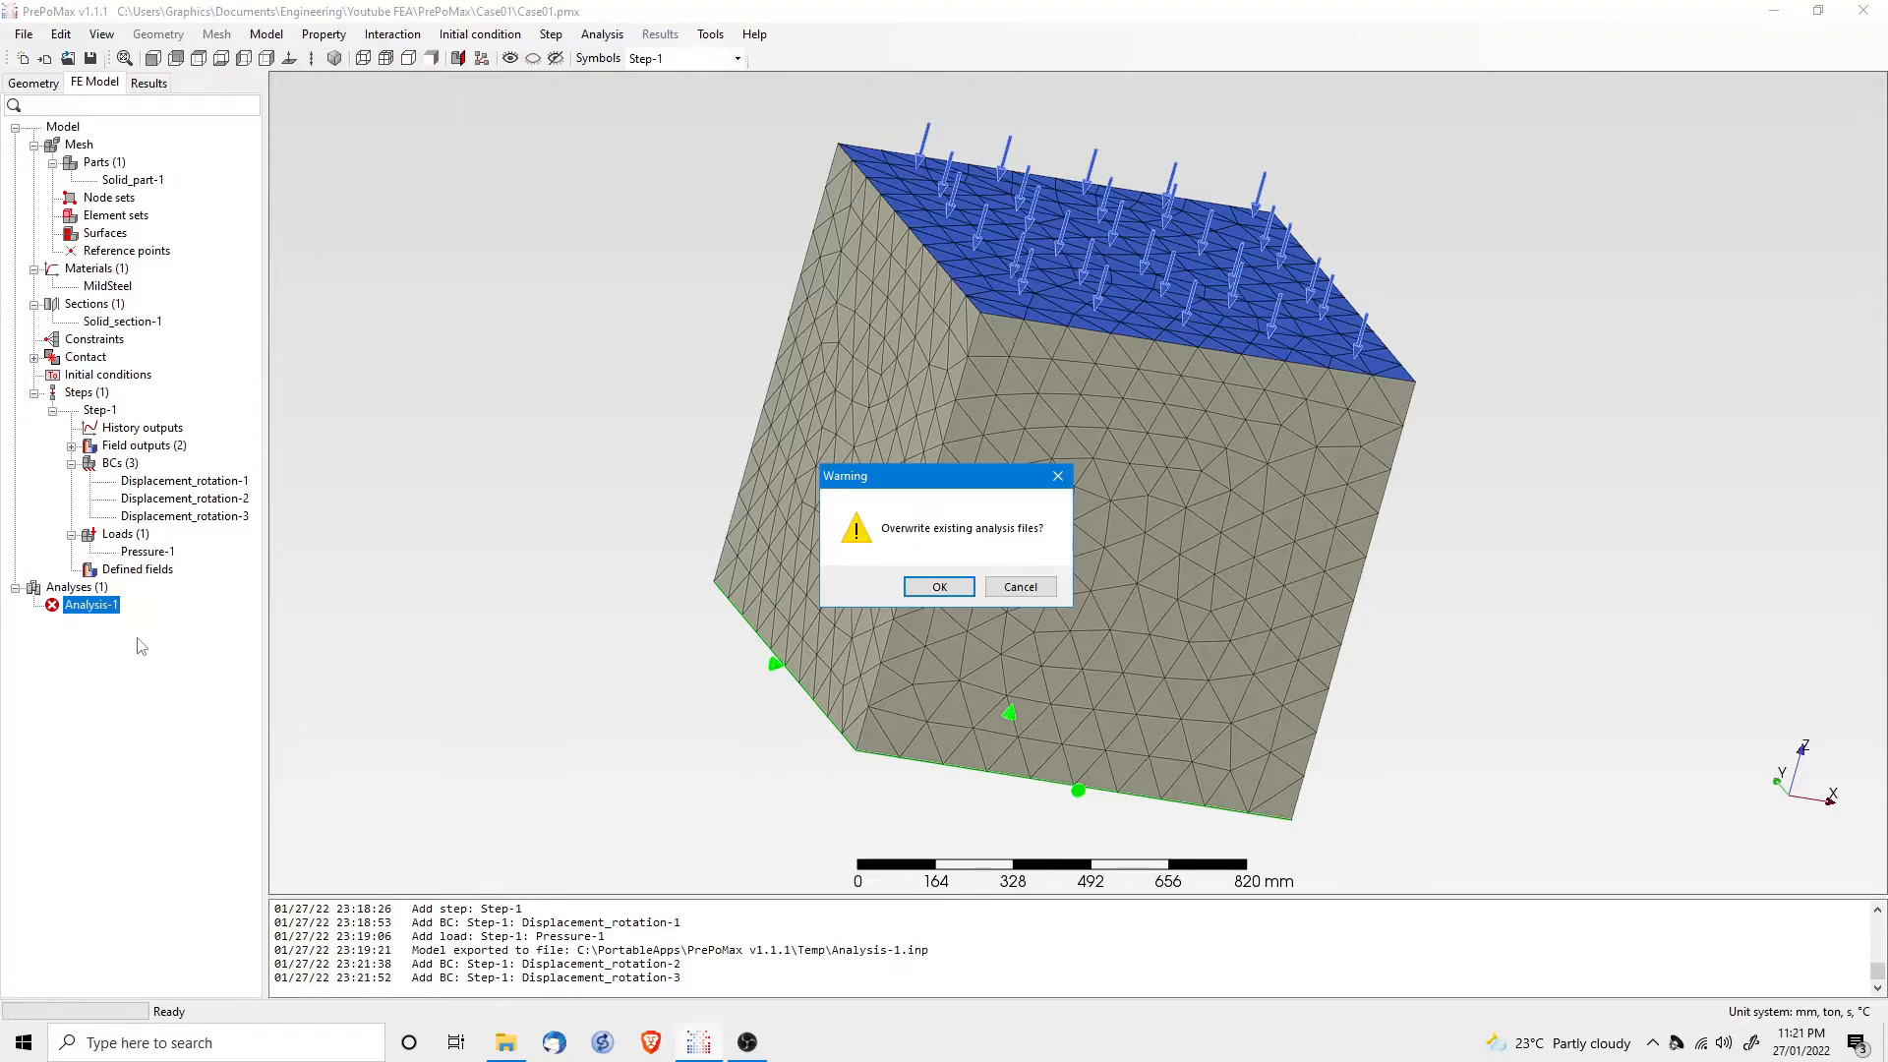
pyautogui.click(939, 587)
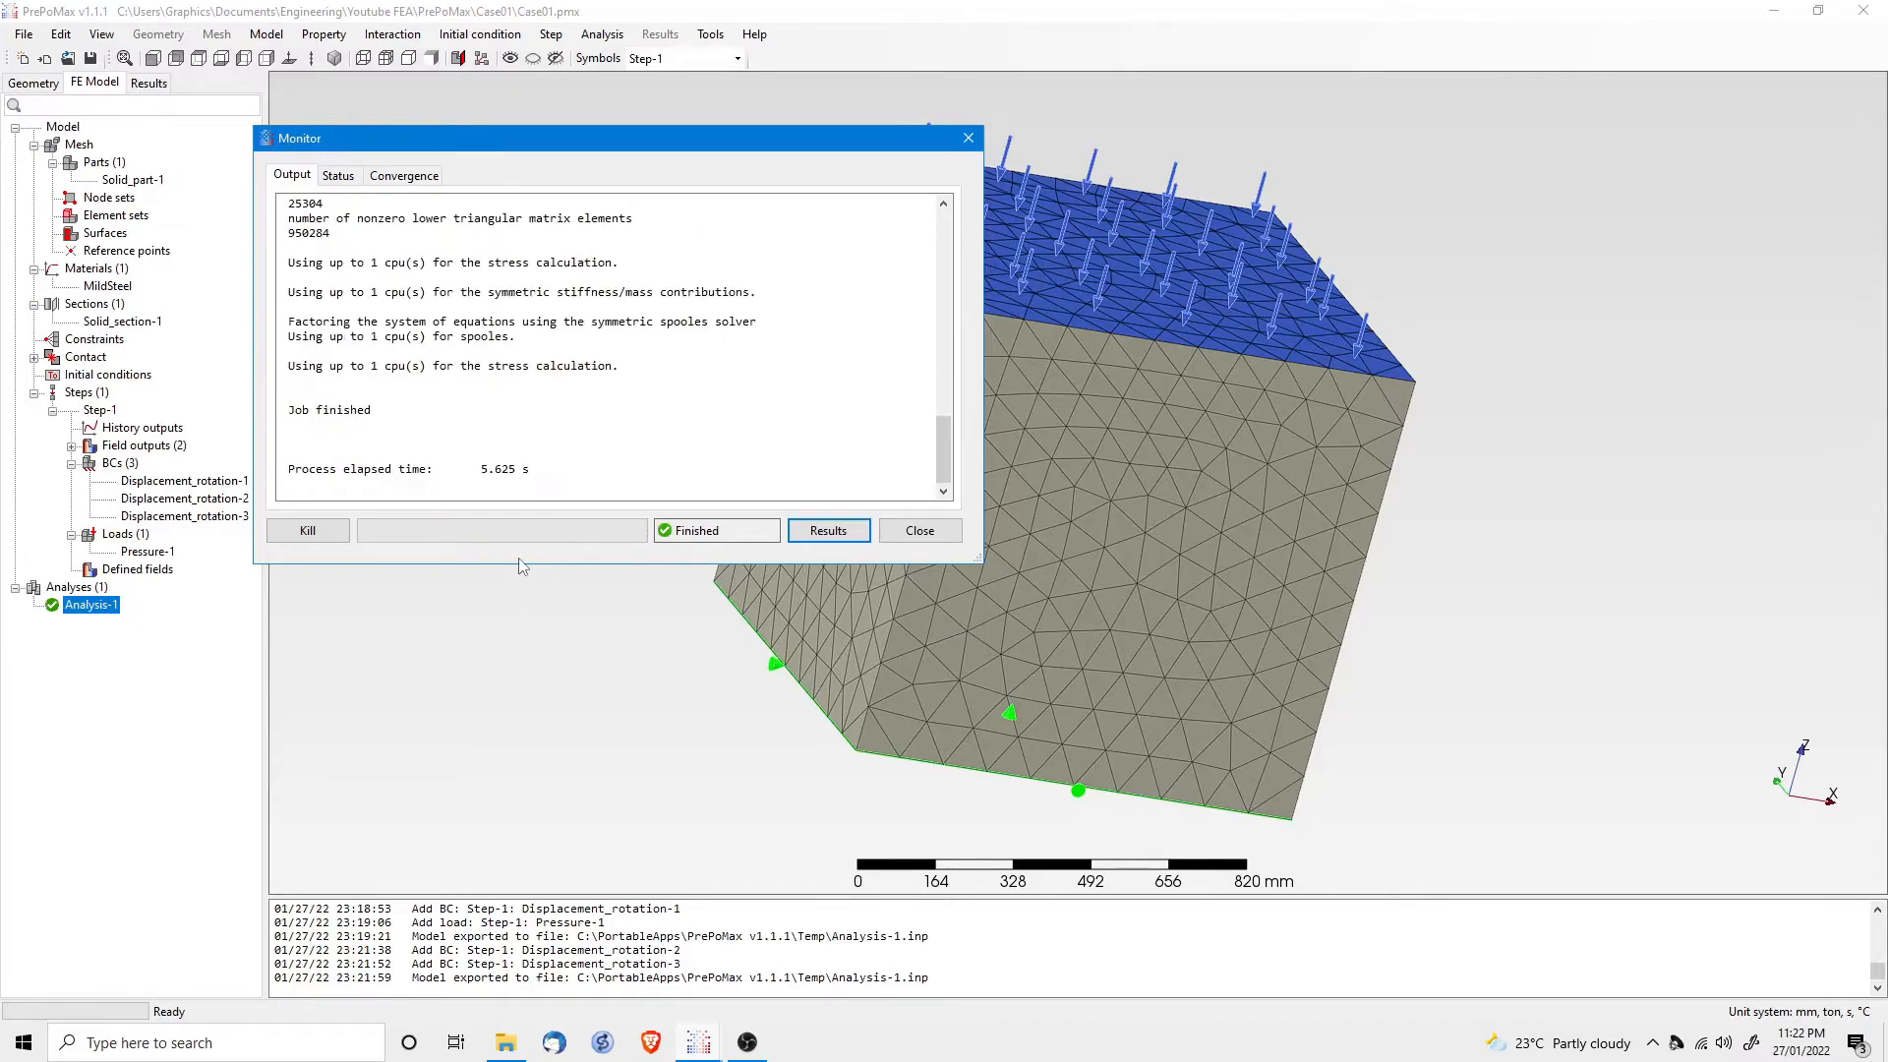
pyautogui.click(827, 532)
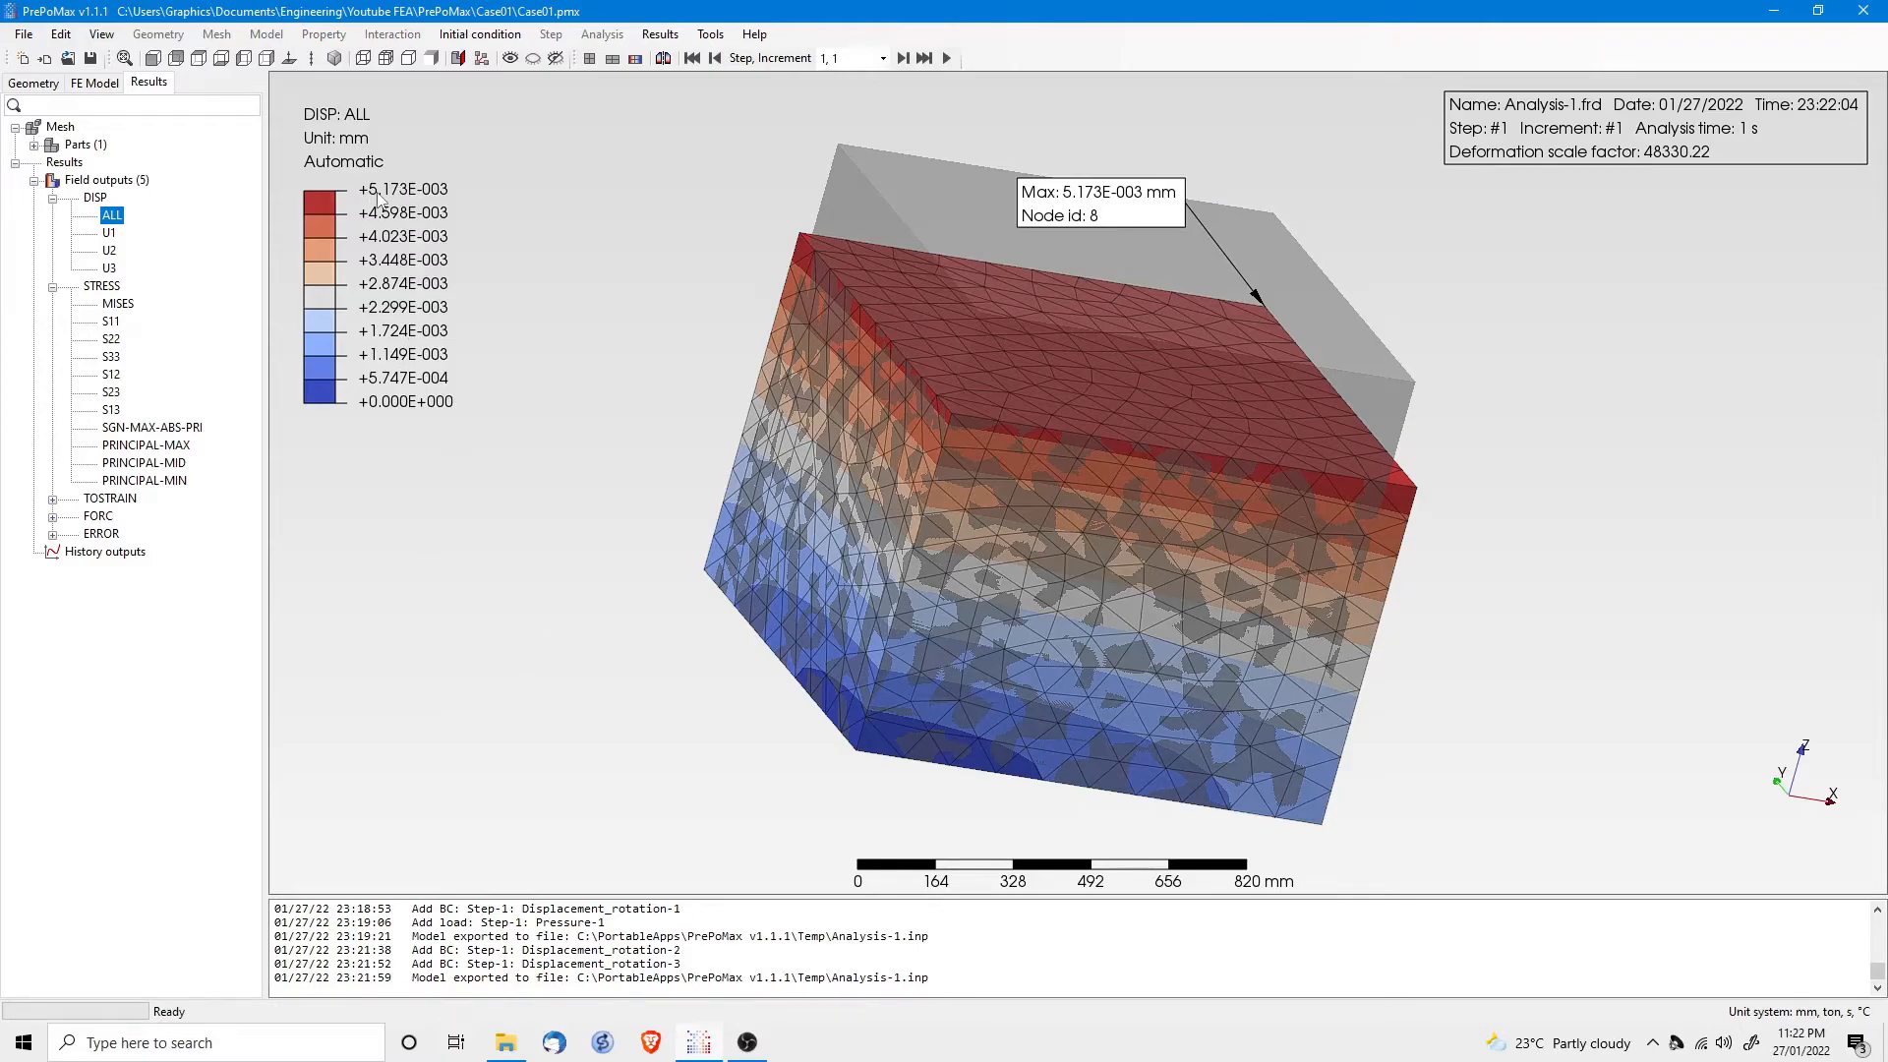
pyautogui.click(109, 269)
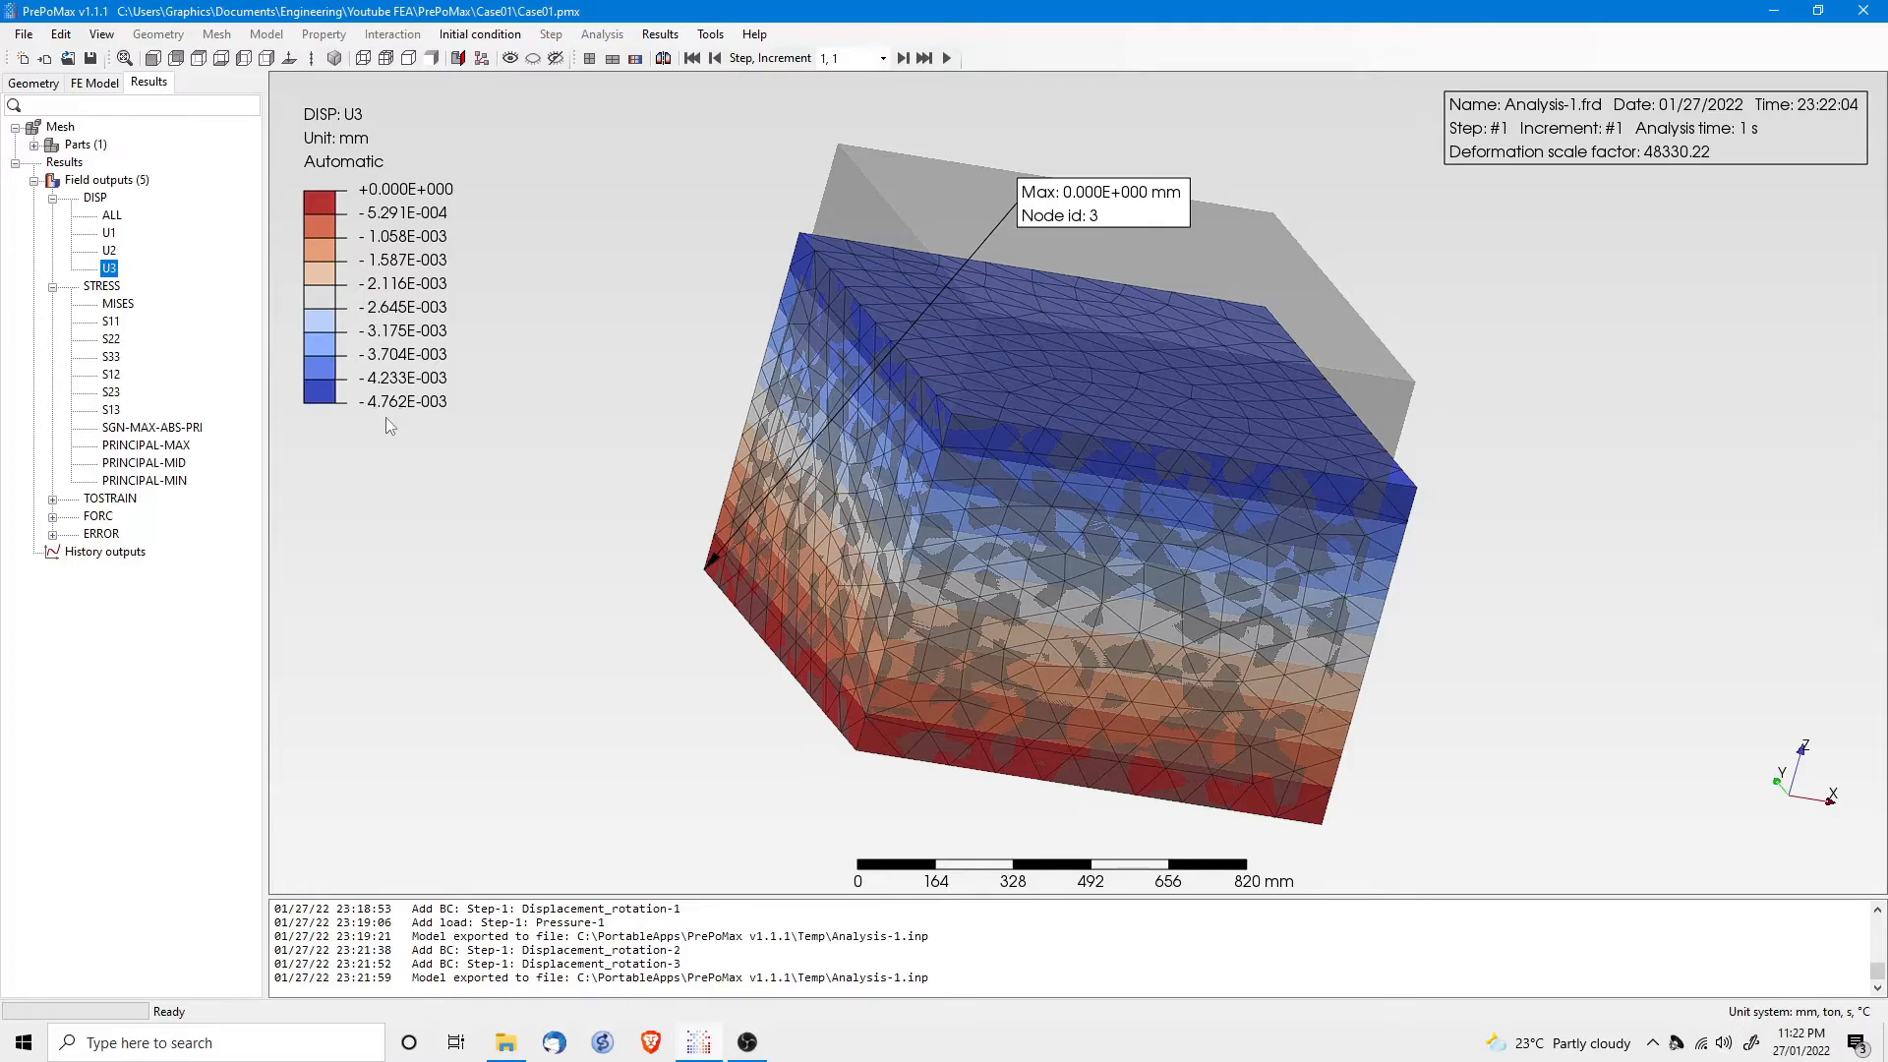
# Step: Display the von Mises stress on the deformed cube and inspect it from another side
pyautogui.click(118, 304)
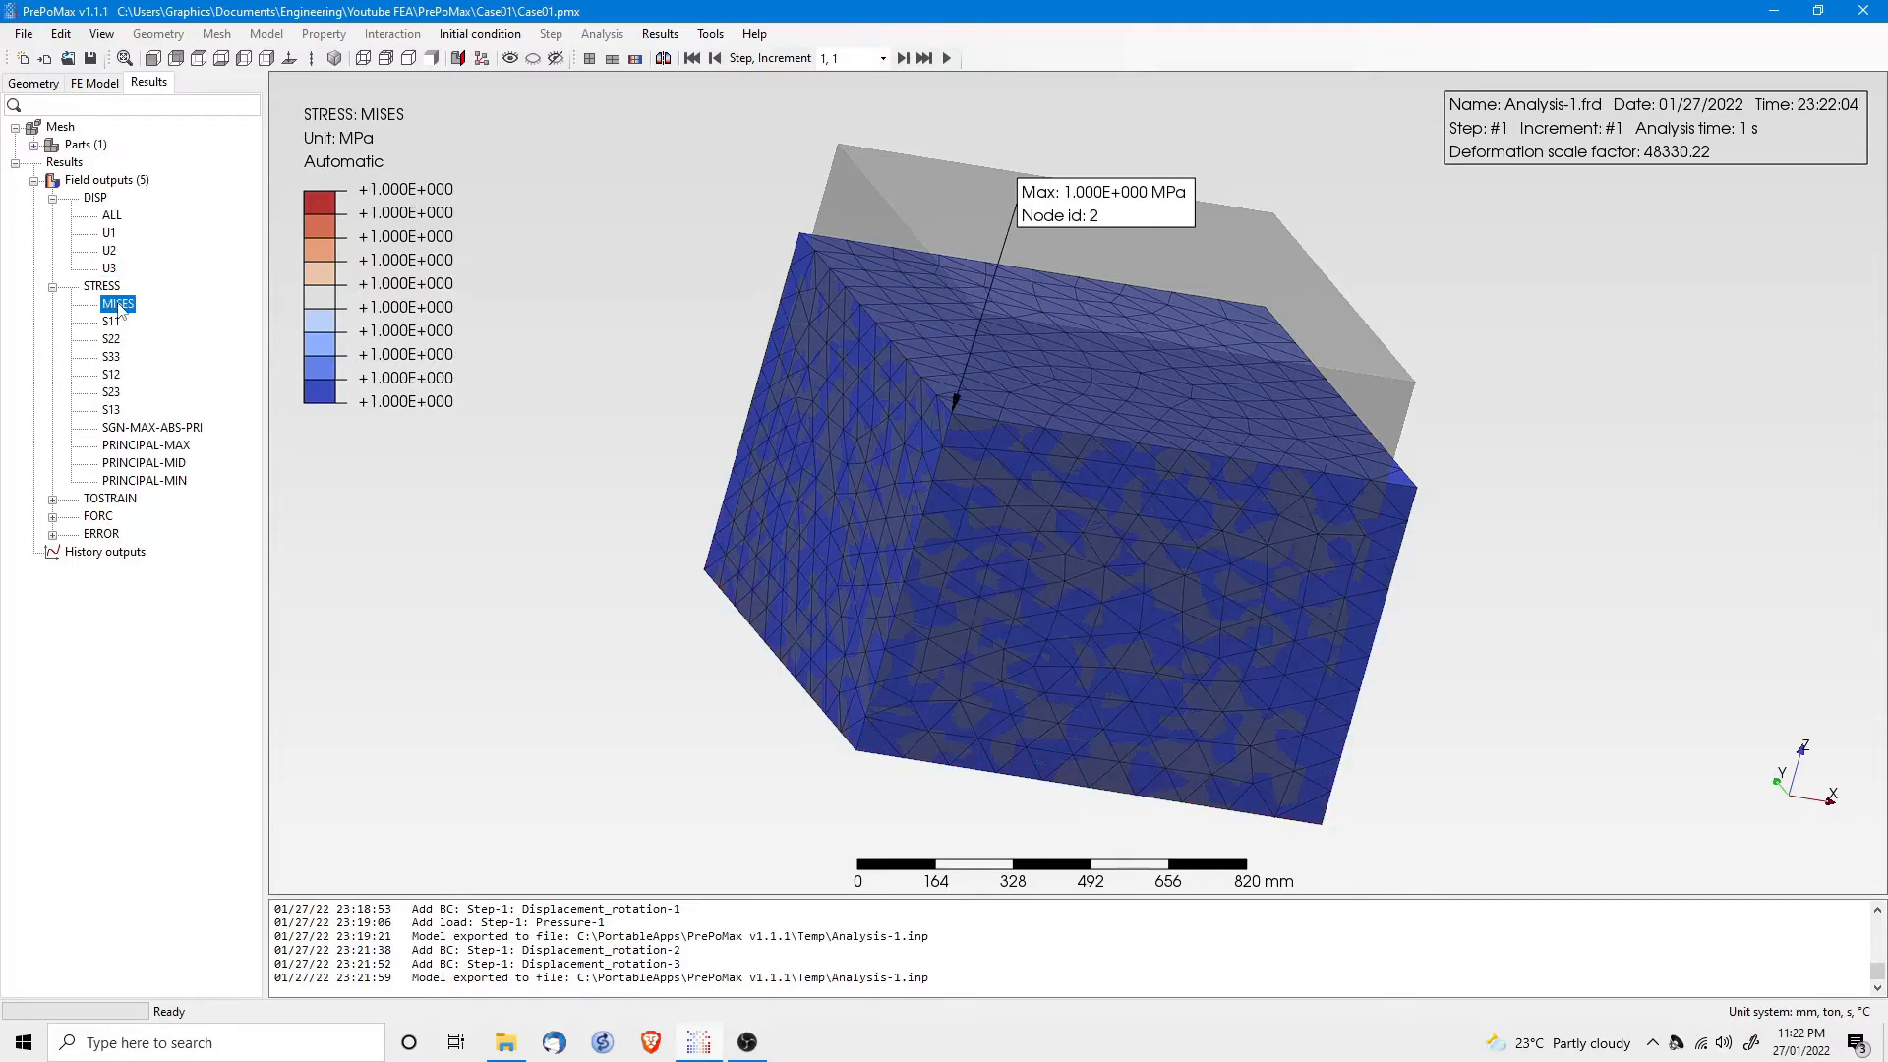
pyautogui.moveTo(843, 534); pyautogui.dragTo(603, 371, button='middle')
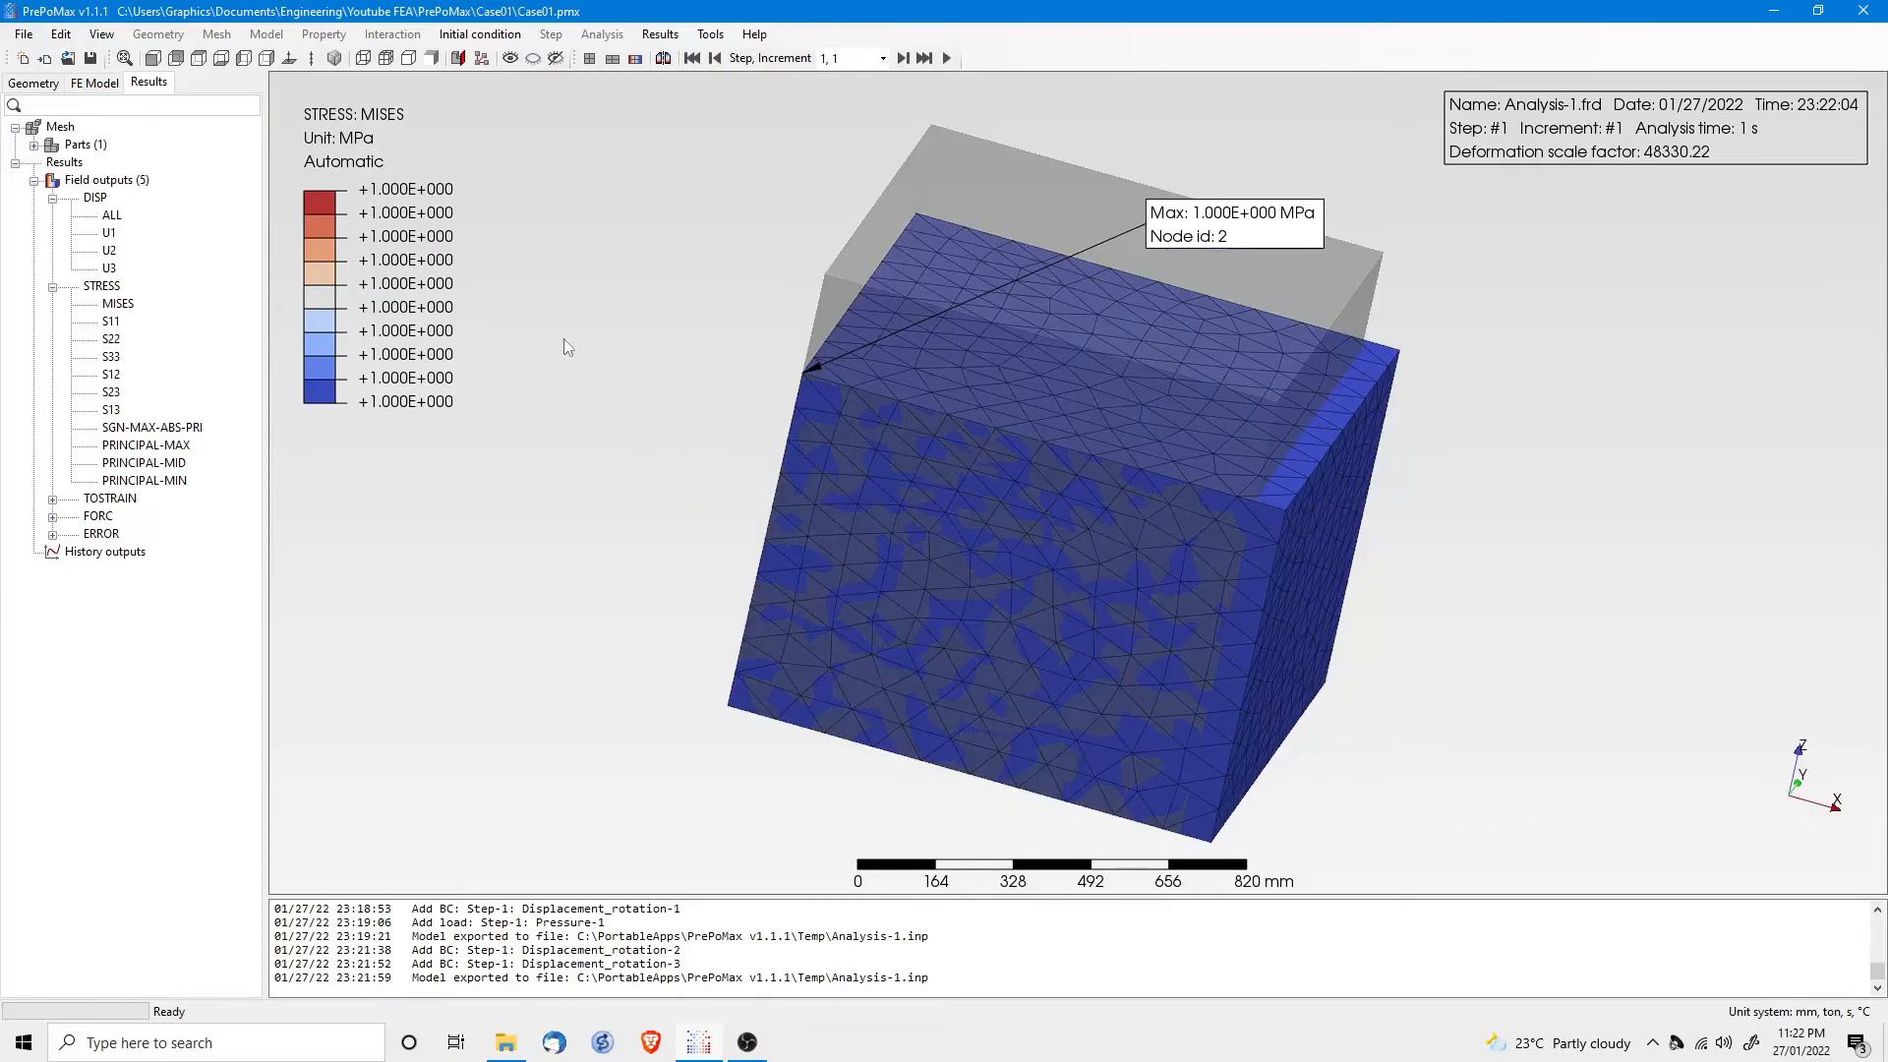
# Step: Delete the boundary conditions Displacement_rotation-1, Displacement_rotation-2 and Displacement_rotation-3 from Step-1 of the FE model
pyautogui.click(95, 83)
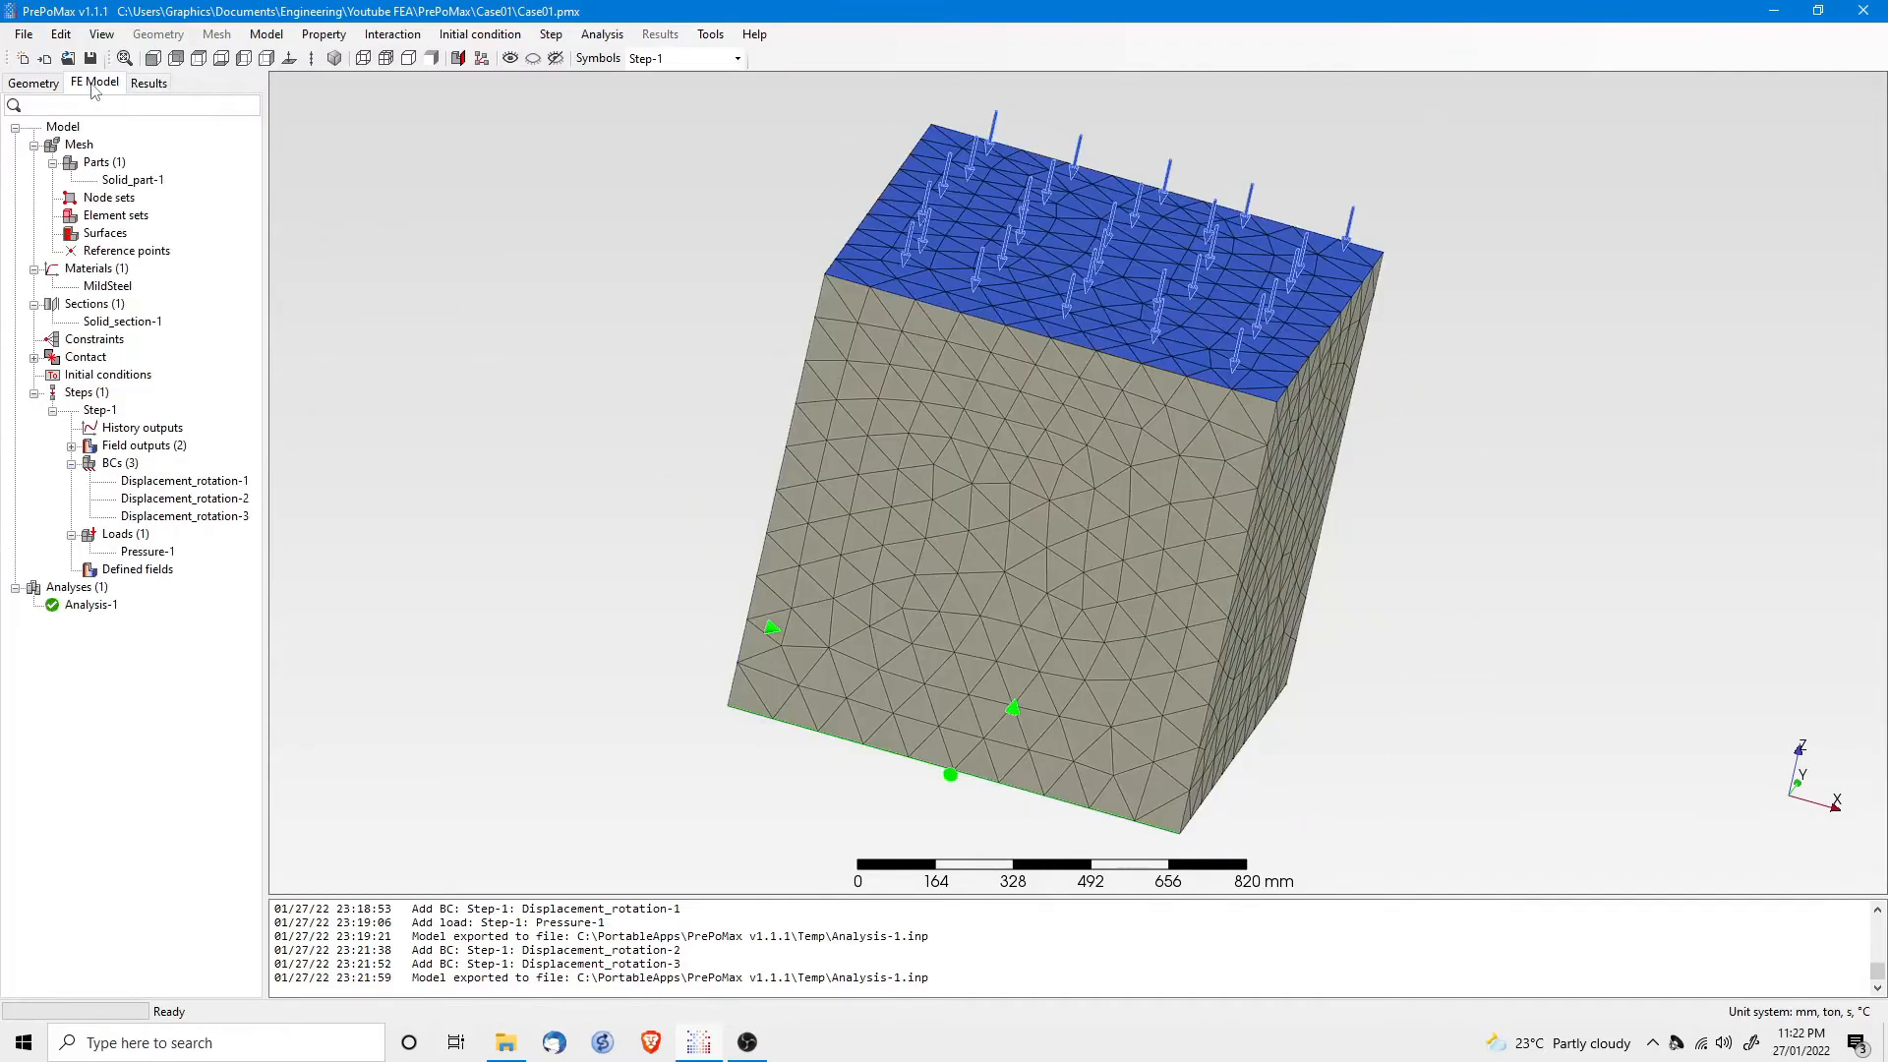
pyautogui.click(159, 482)
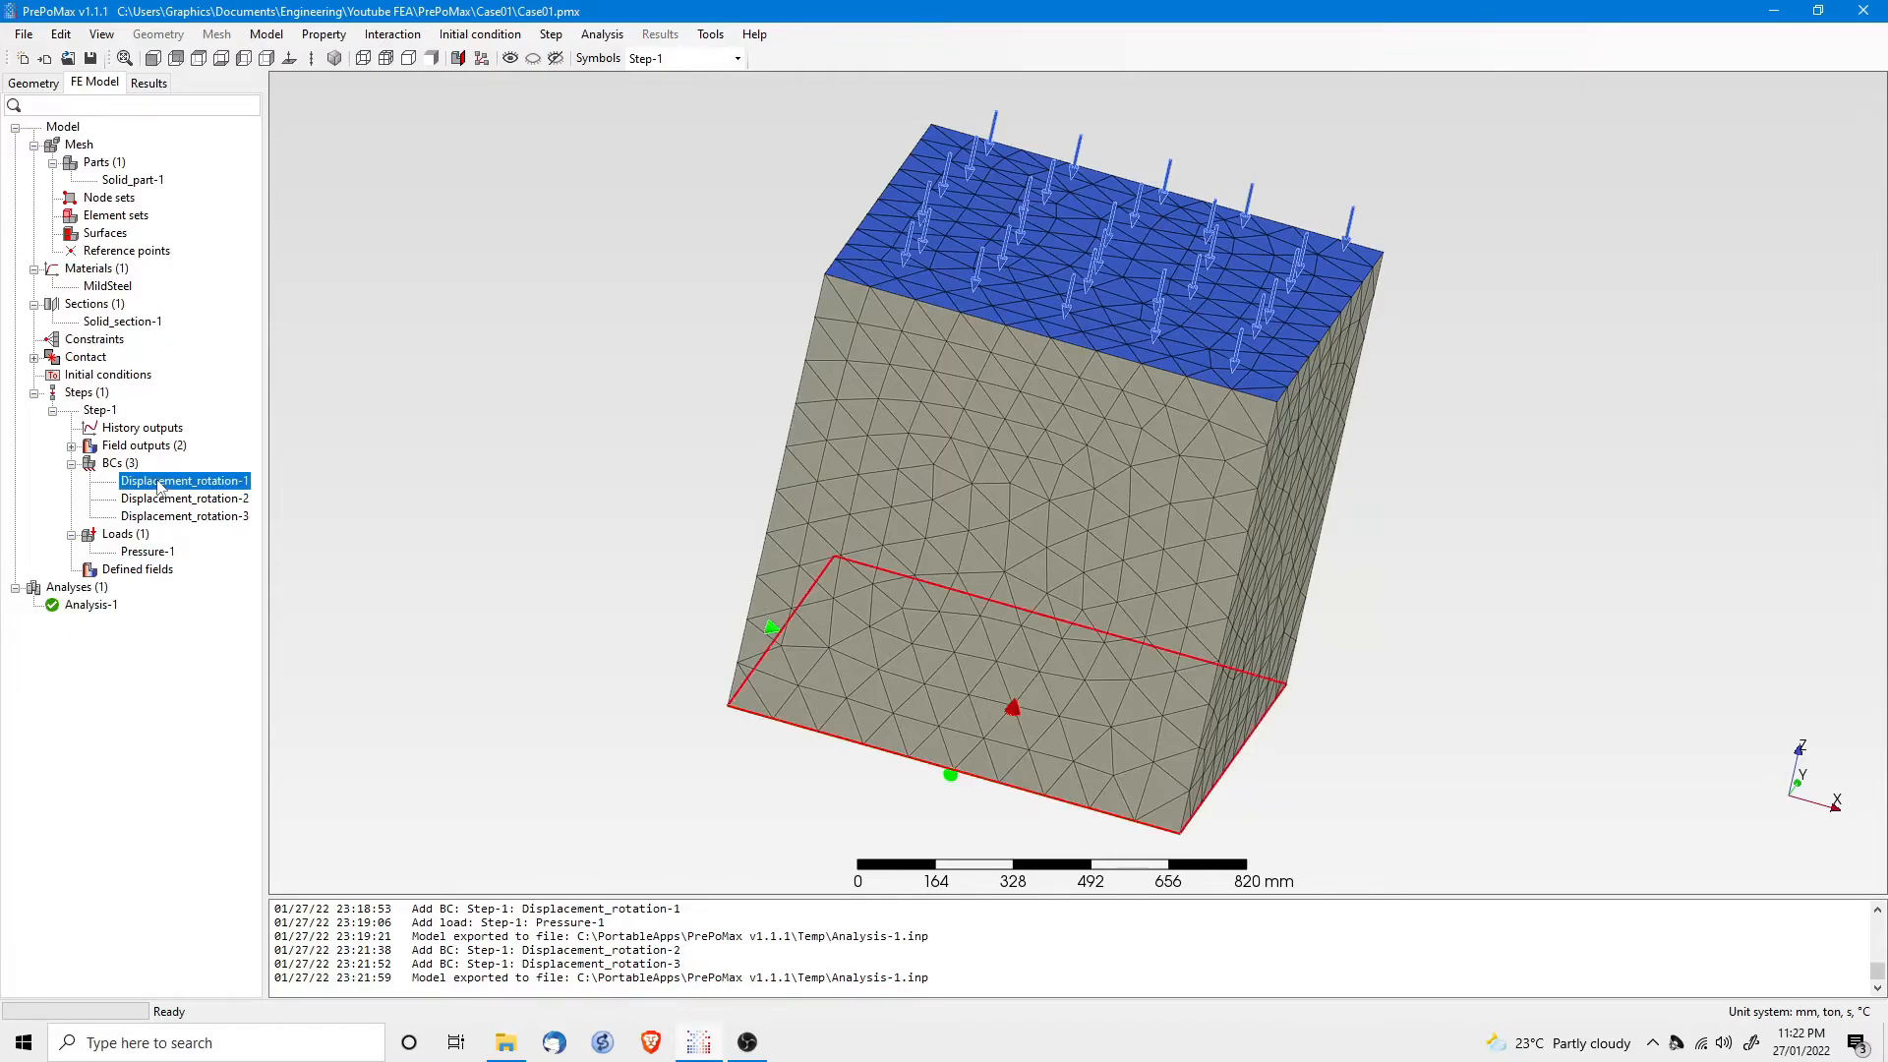
pyautogui.rightClick(159, 481)
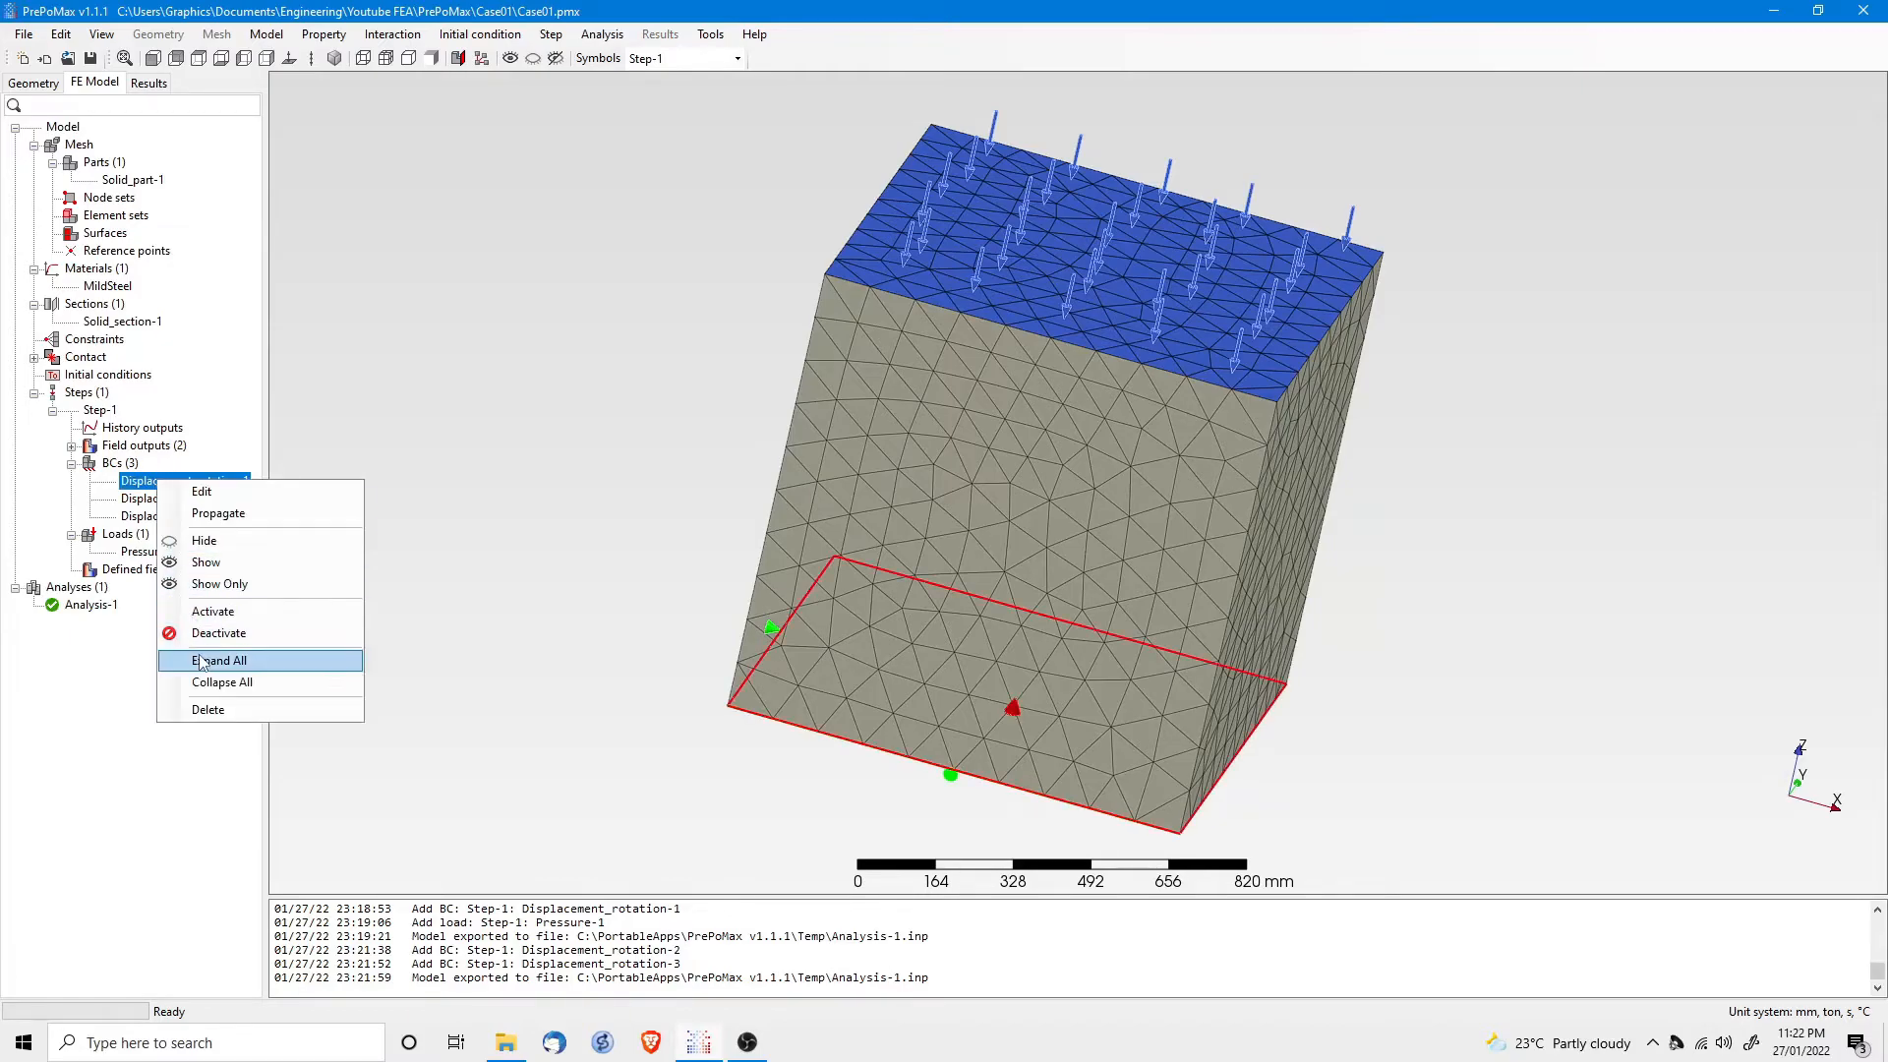
pyautogui.click(210, 713)
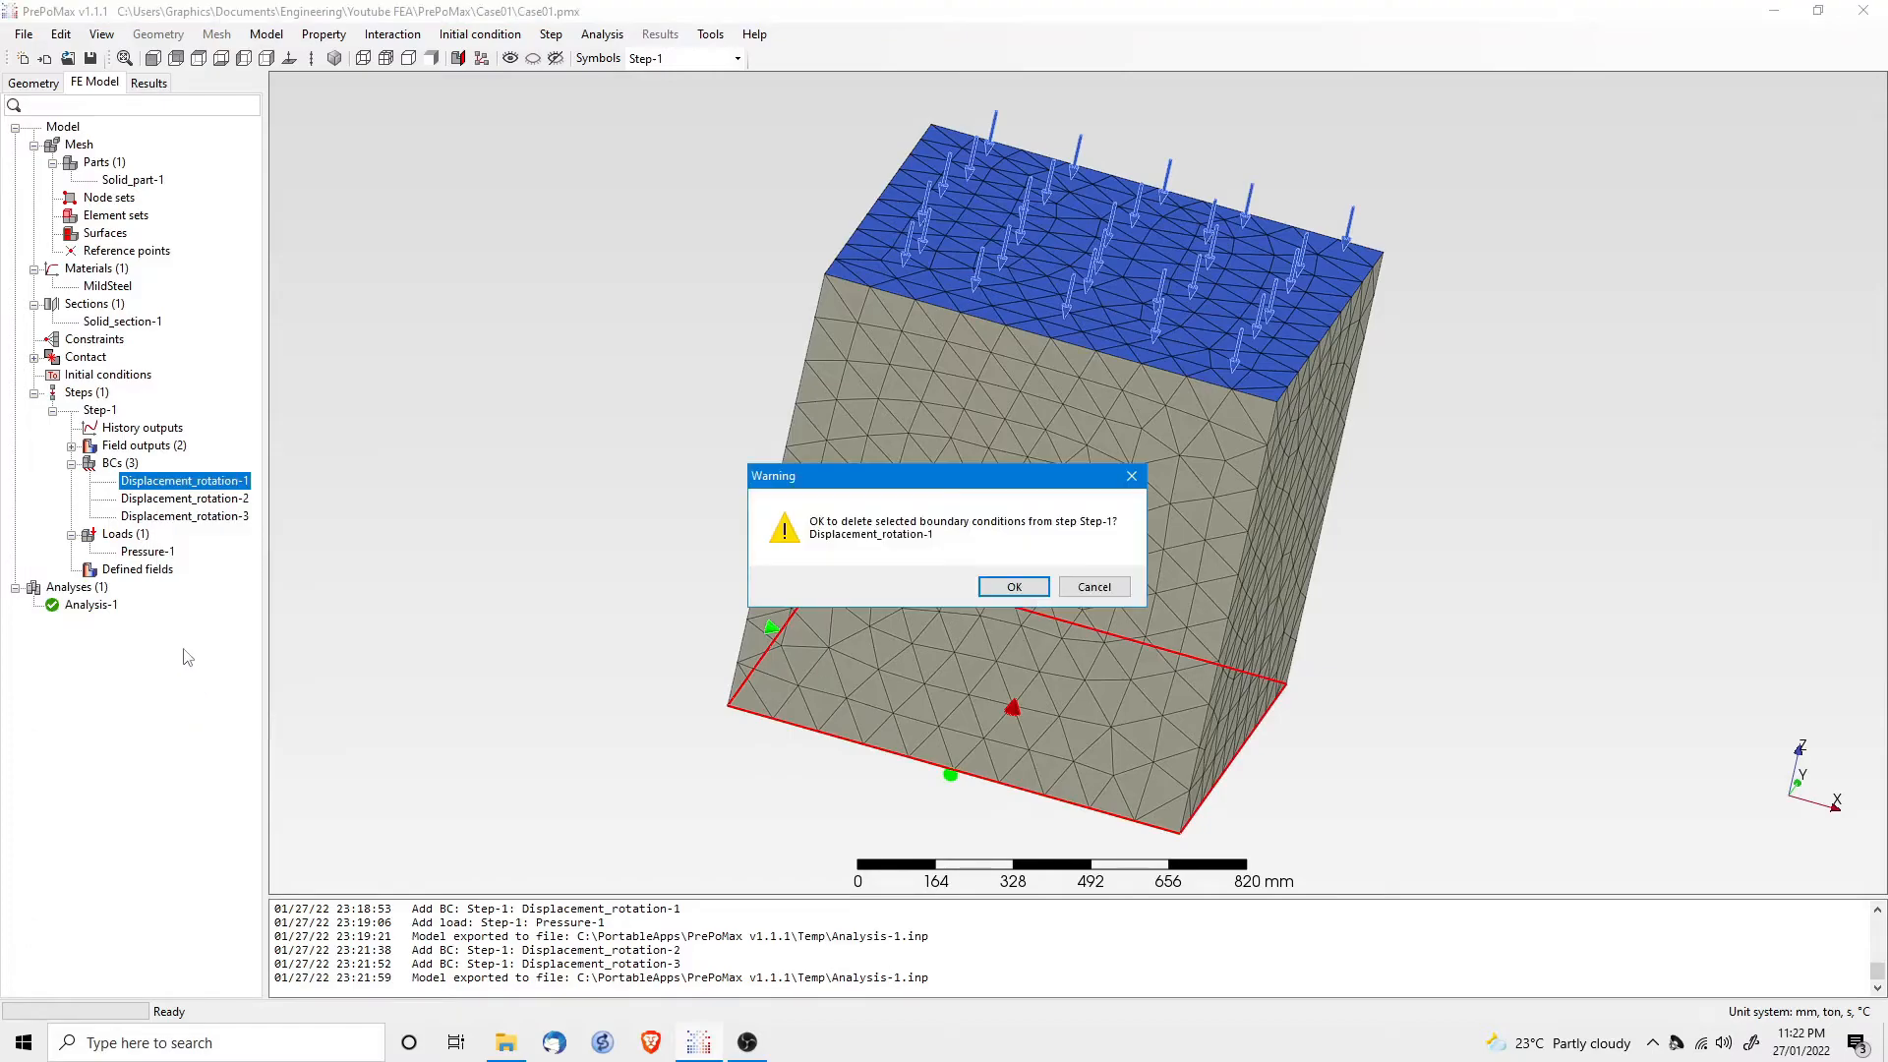
pyautogui.click(1014, 587)
pyautogui.rightClick(221, 489)
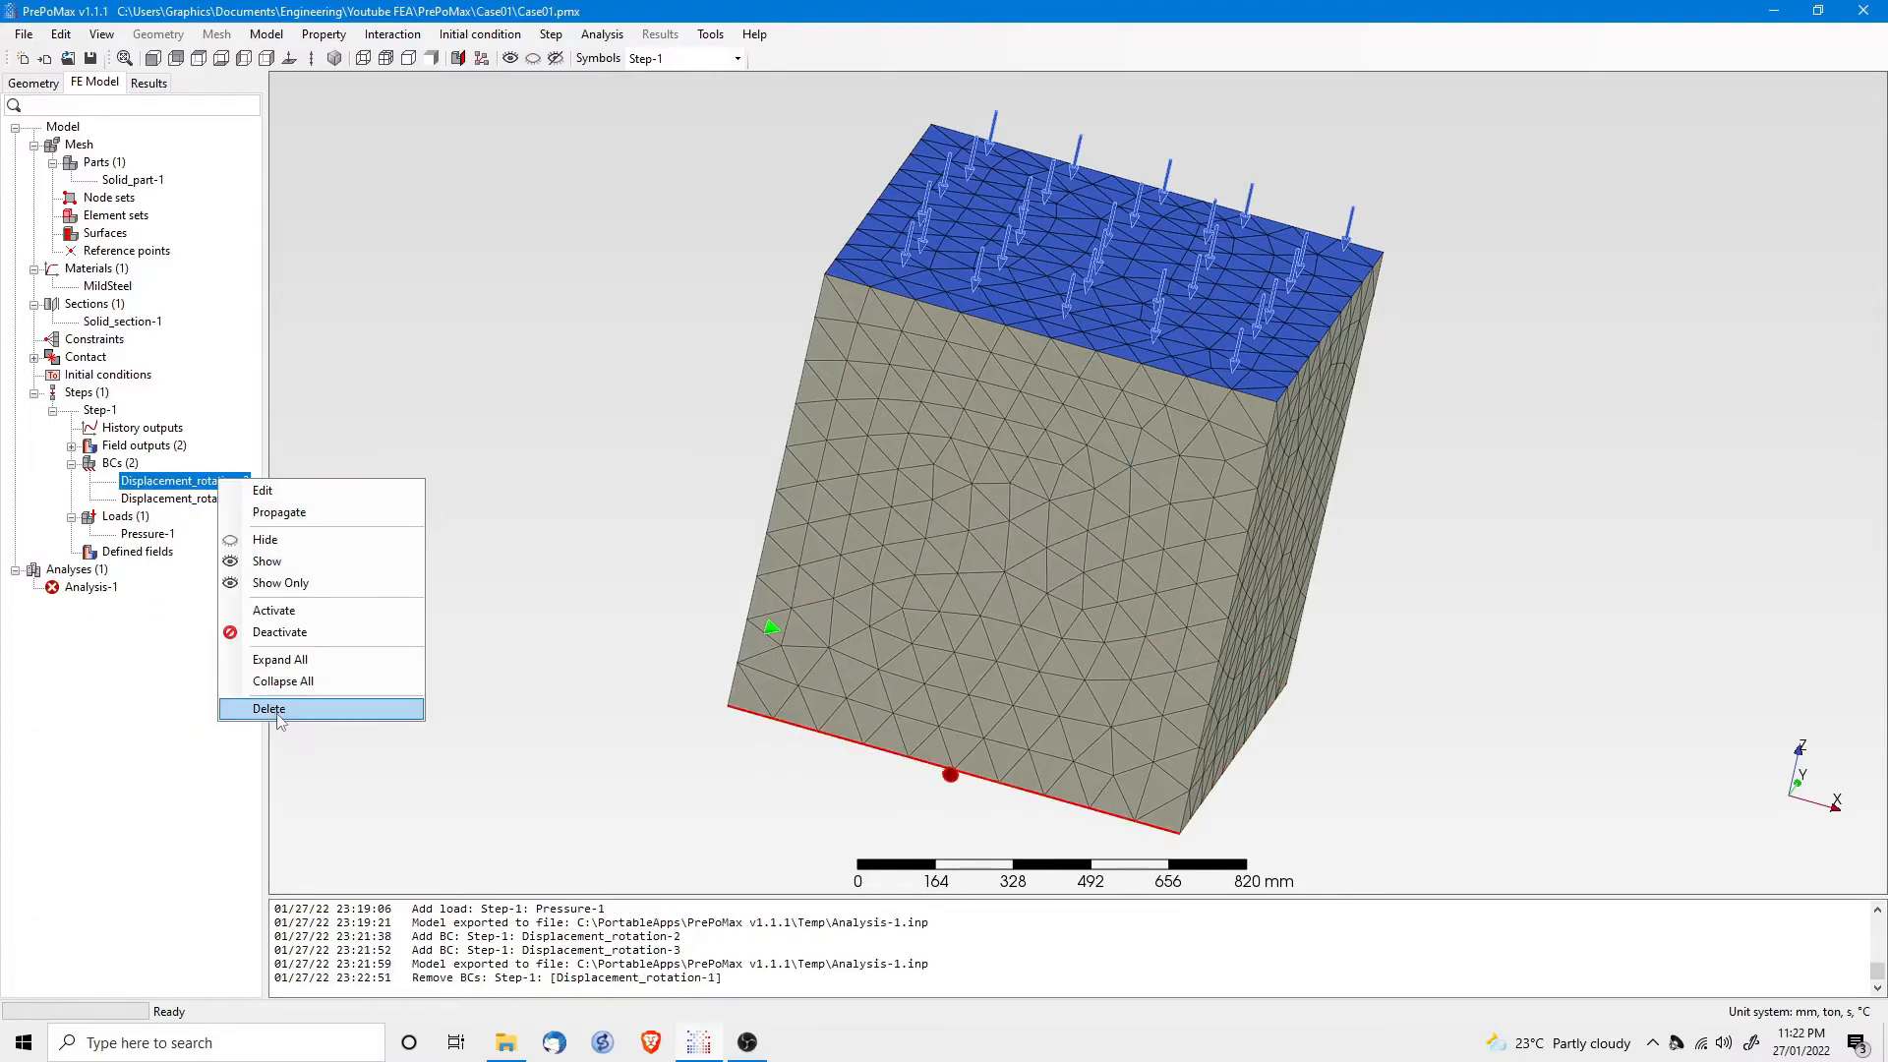
pyautogui.click(271, 706)
pyautogui.click(1013, 587)
pyautogui.rightClick(208, 480)
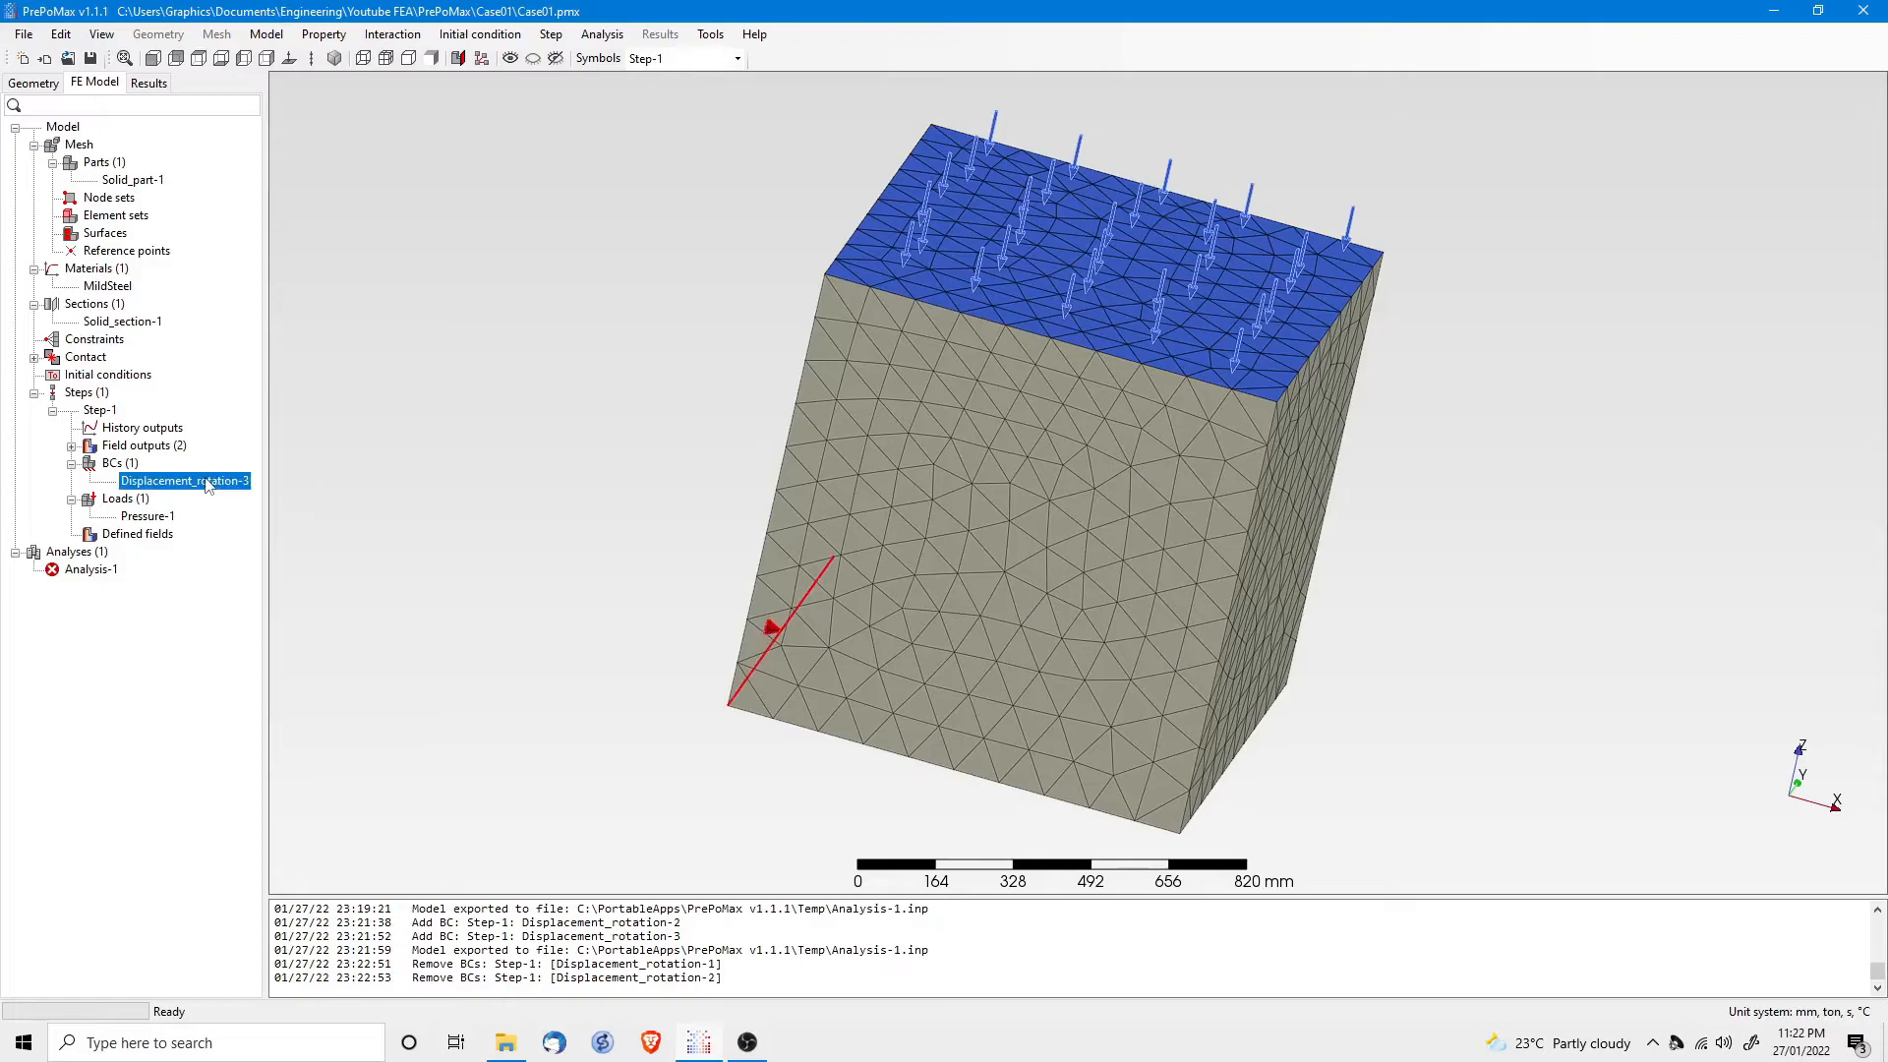
pyautogui.click(320, 706)
pyautogui.click(1013, 587)
# Step: Add a Fixed boundary condition named Fixed-1 on the bottom face of the cube
pyautogui.click(111, 464)
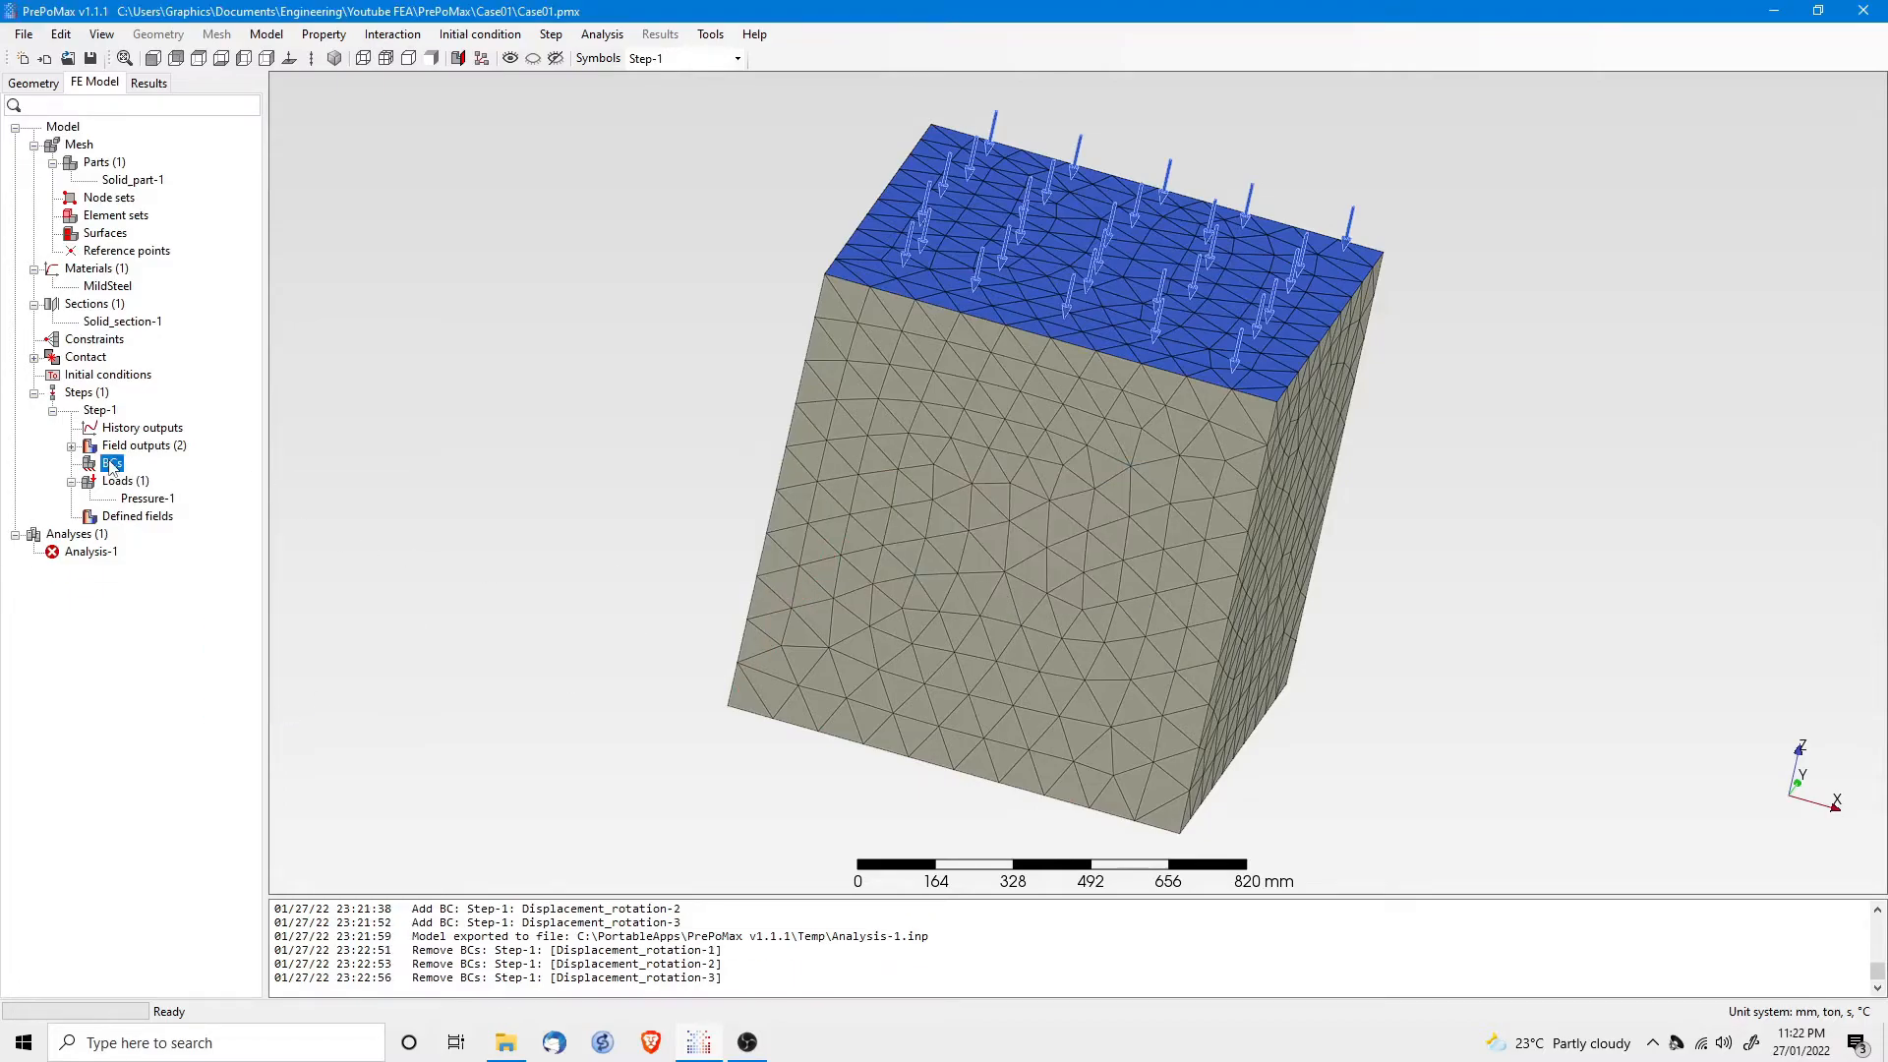
pyautogui.doubleClick(91, 466)
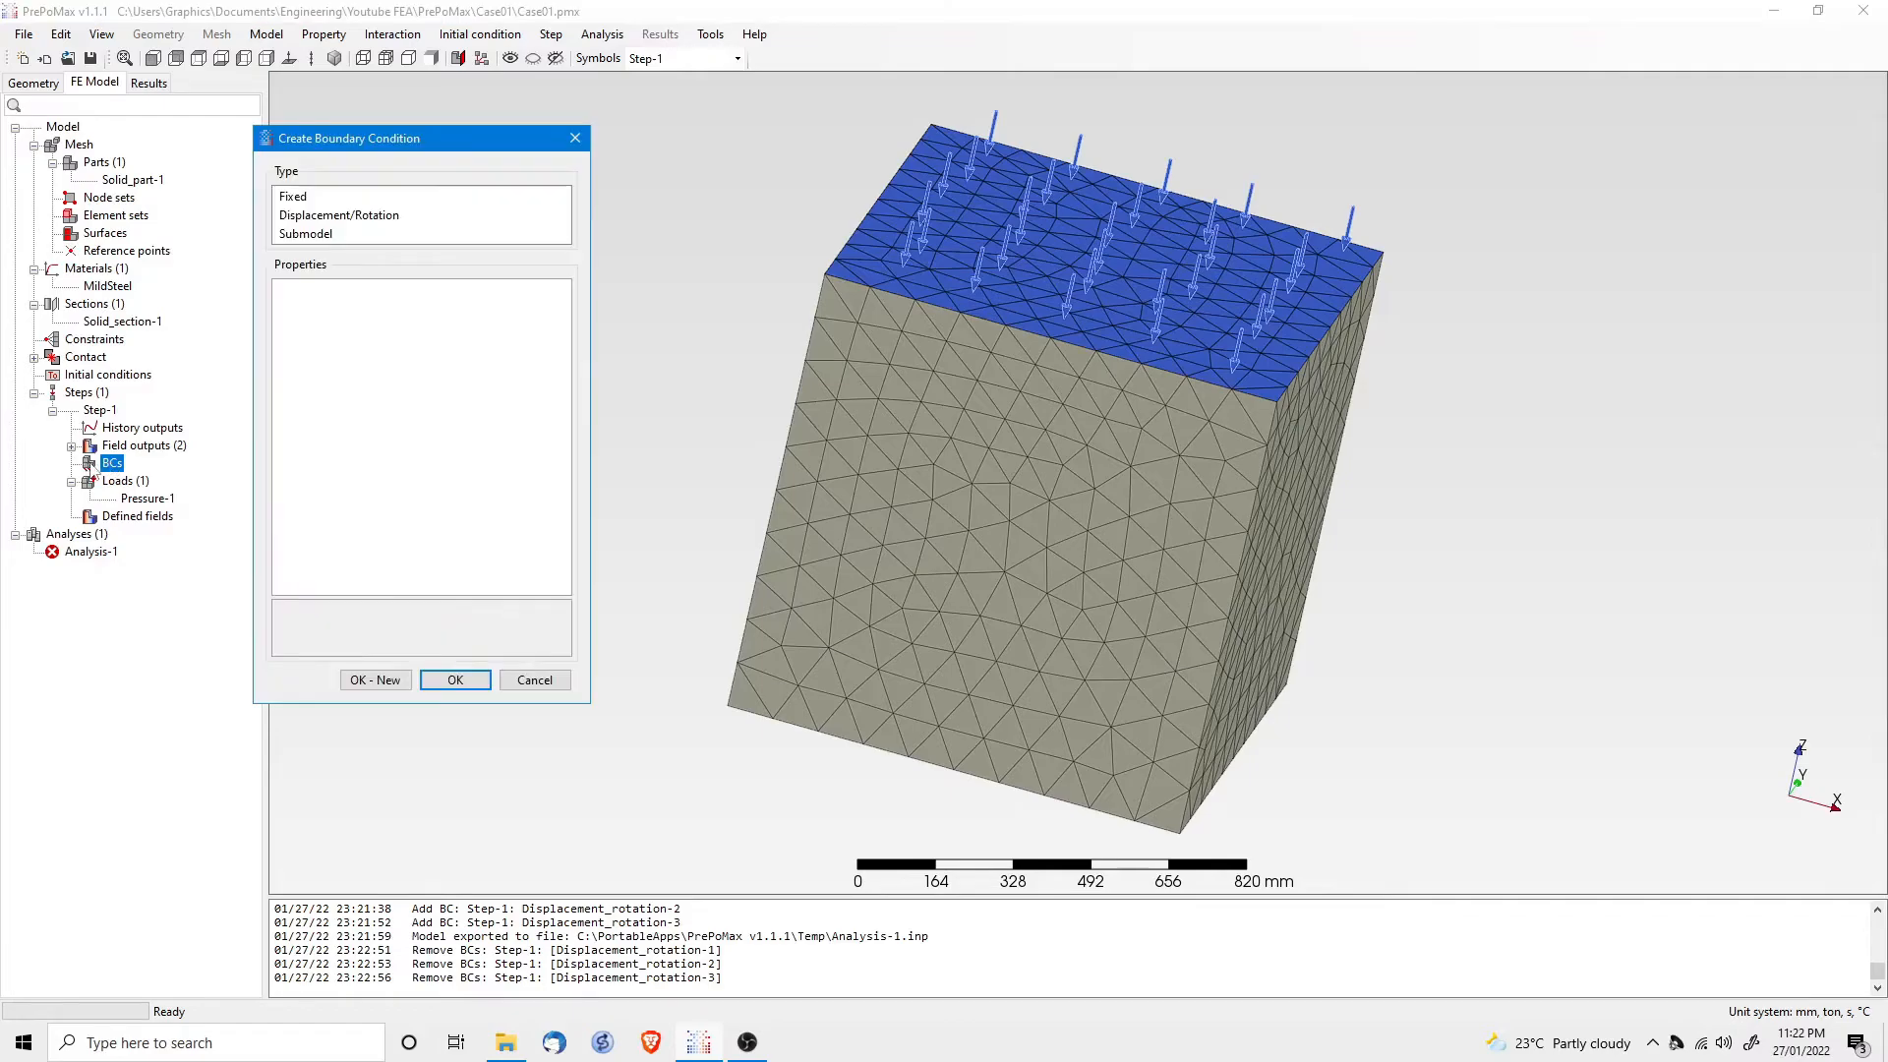
pyautogui.click(309, 197)
pyautogui.moveTo(997, 598); pyautogui.dragTo(942, 329, button='middle')
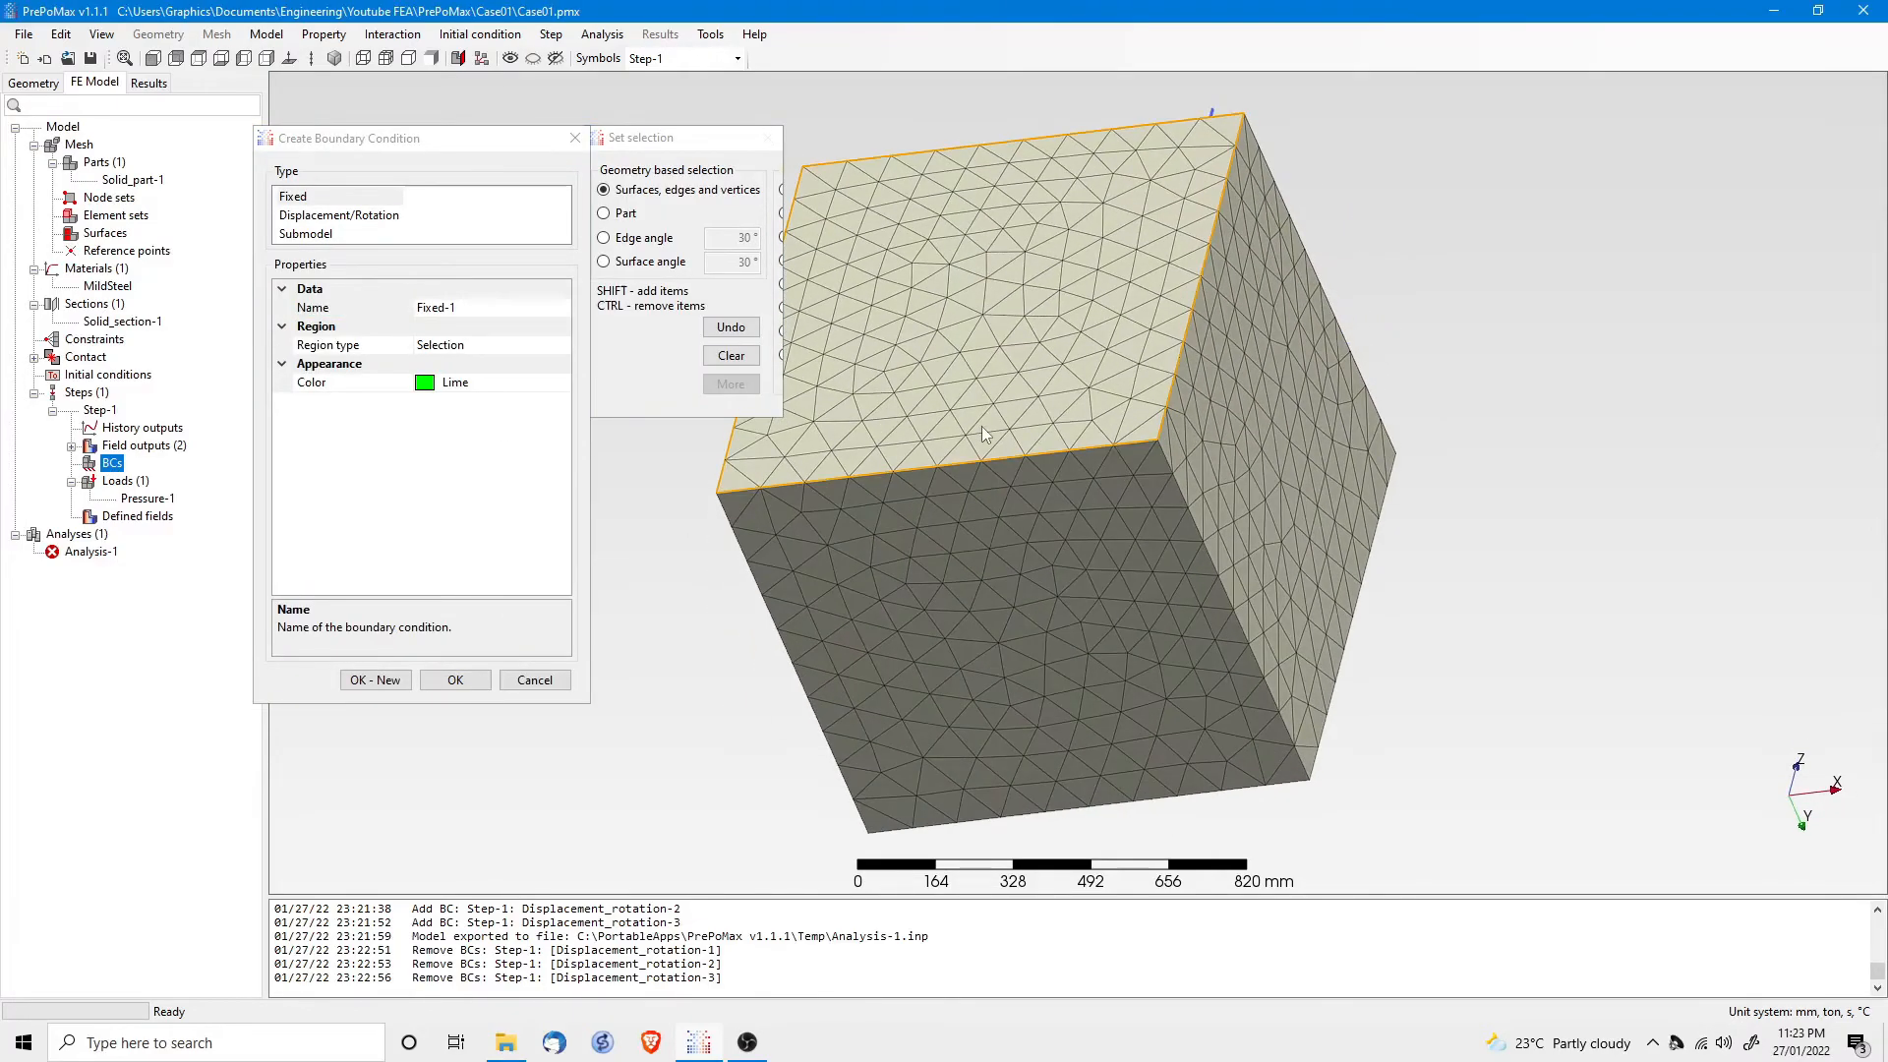
pyautogui.click(944, 597)
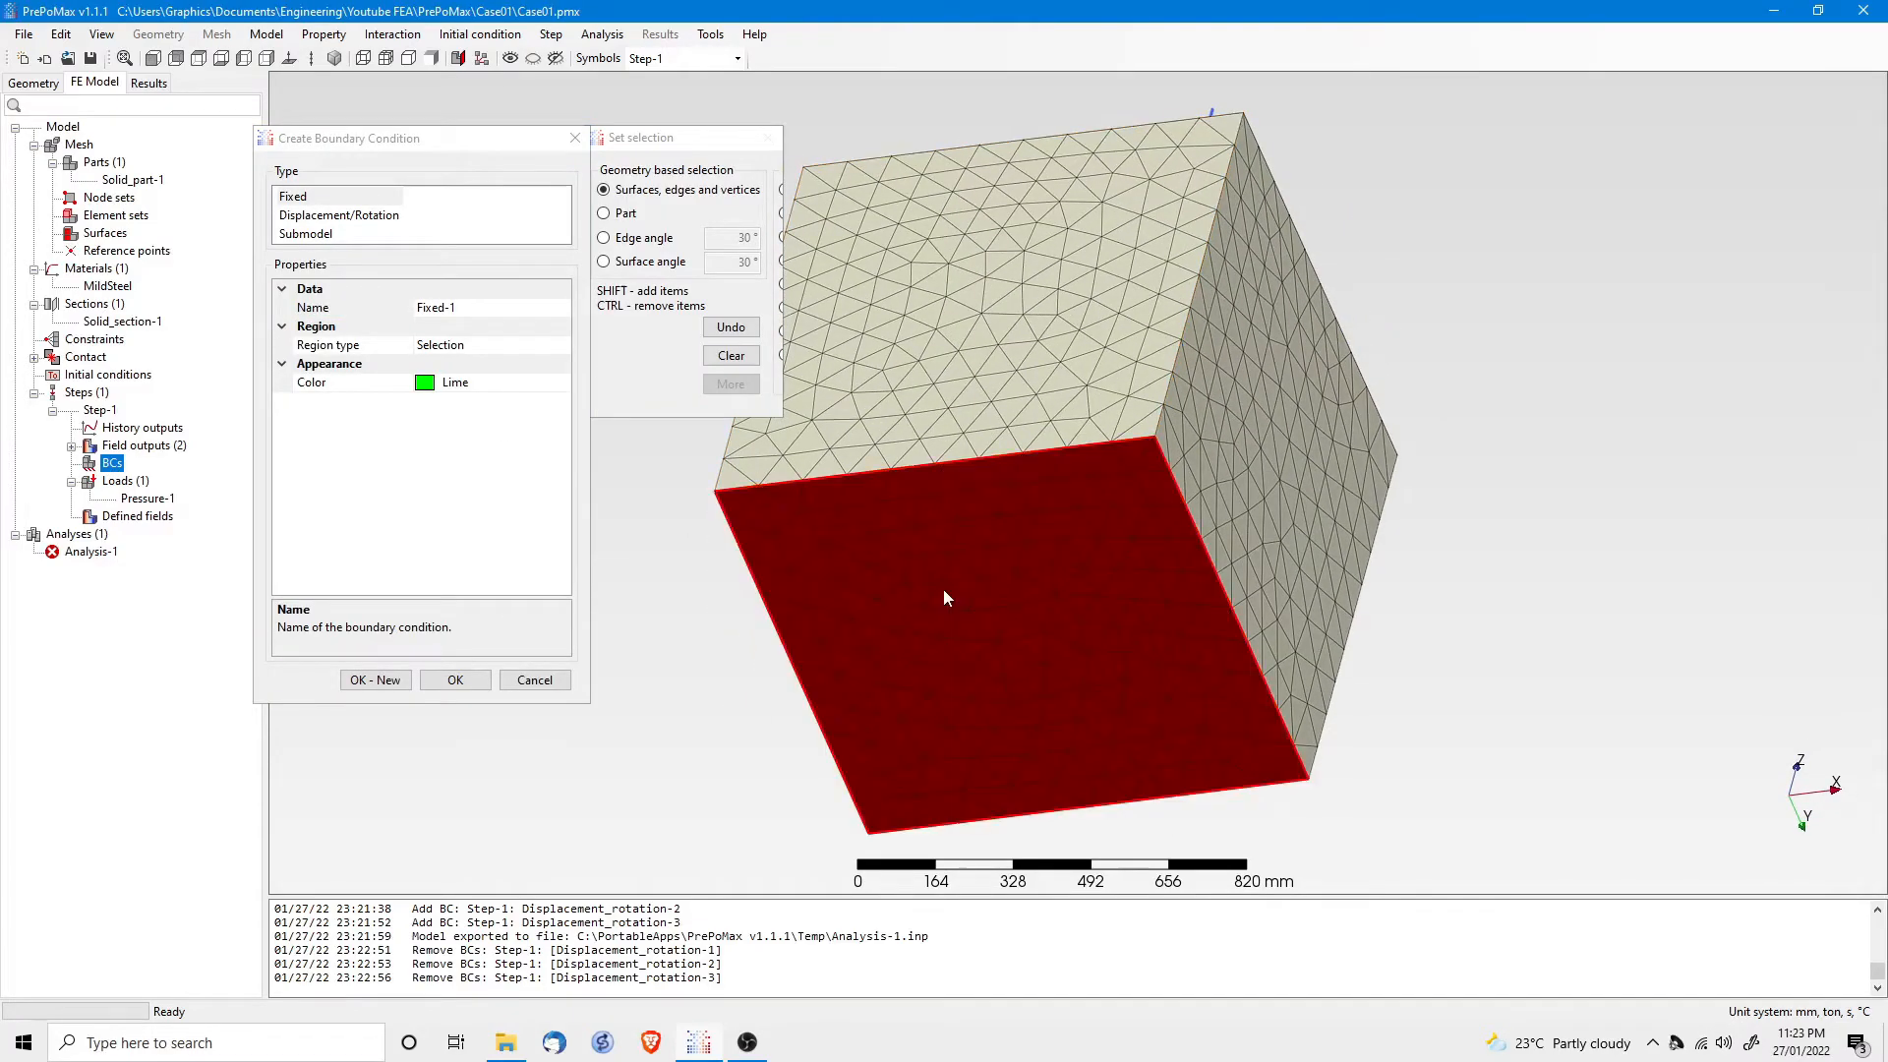
pyautogui.click(452, 680)
pyautogui.moveTo(964, 649); pyautogui.dragTo(559, 452, button='middle')
pyautogui.click(558, 452)
# Step: Rerun Analysis-1, overwriting the existing analysis files, and open its results
pyautogui.rightClick(89, 570)
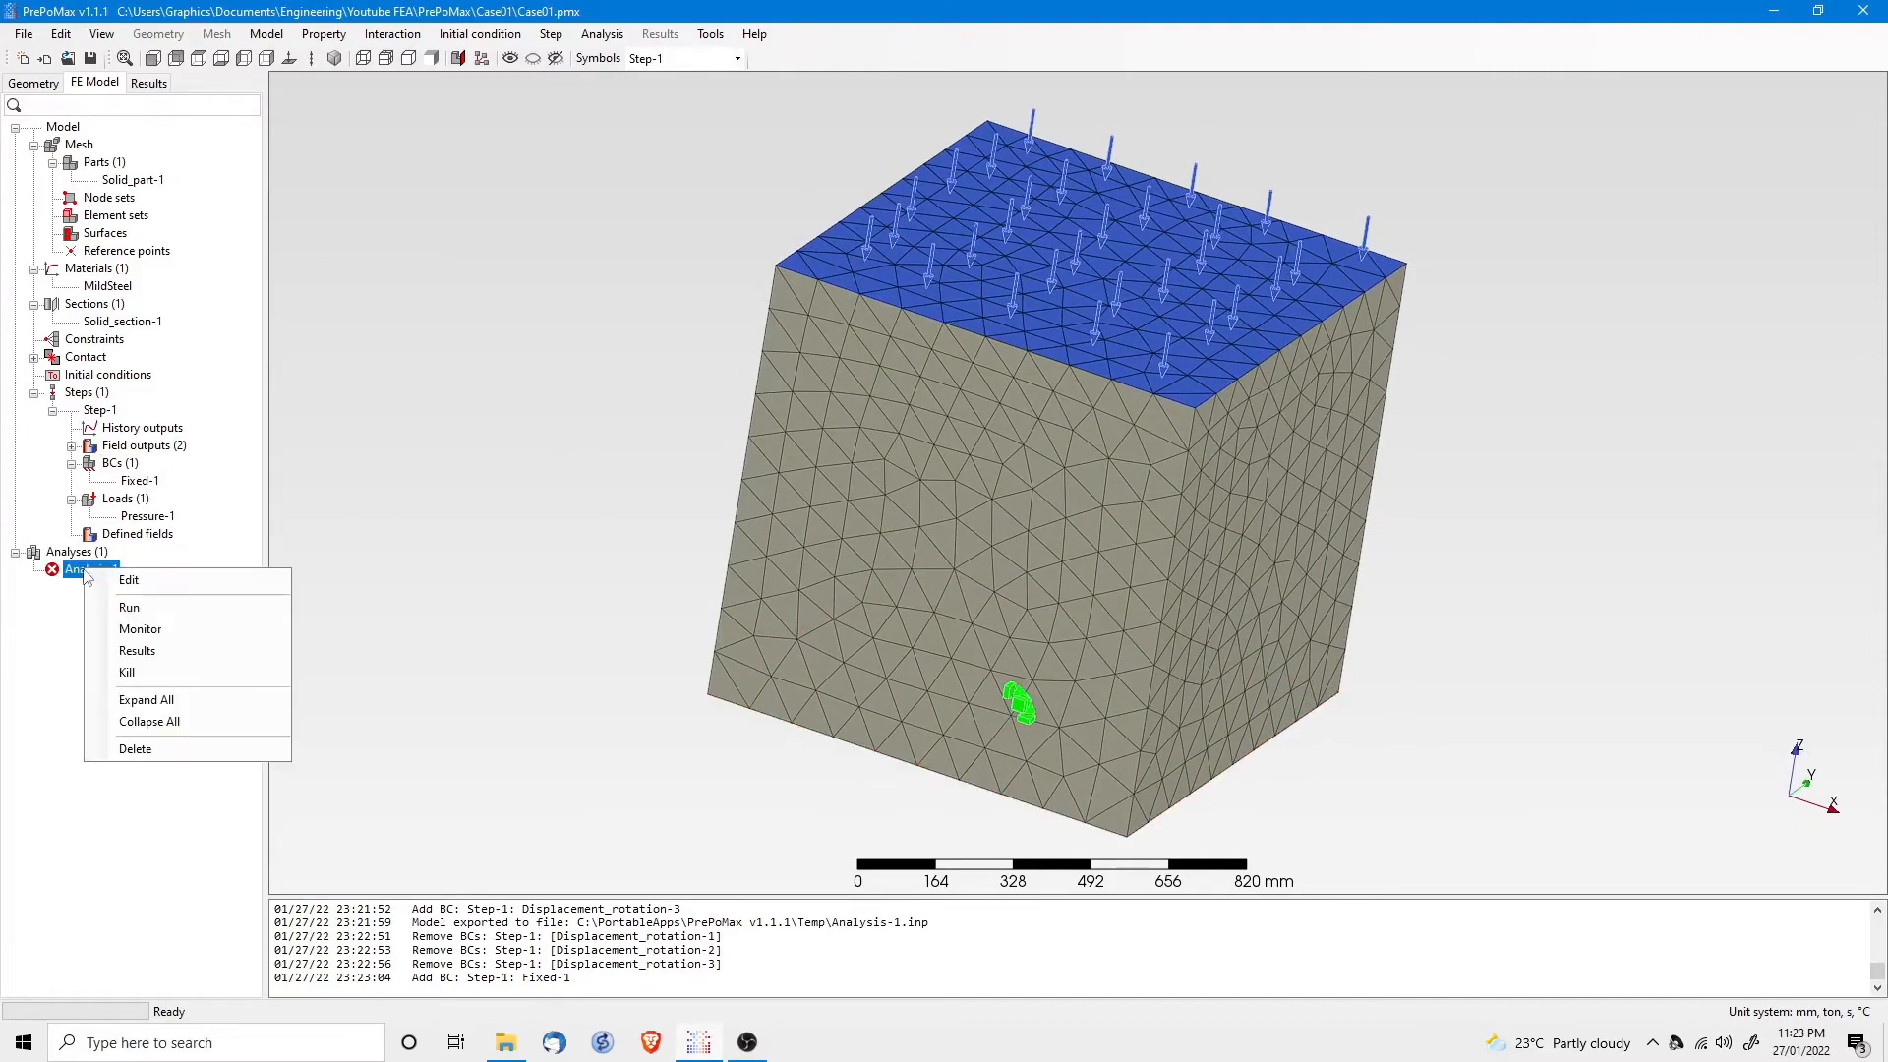
pyautogui.click(133, 608)
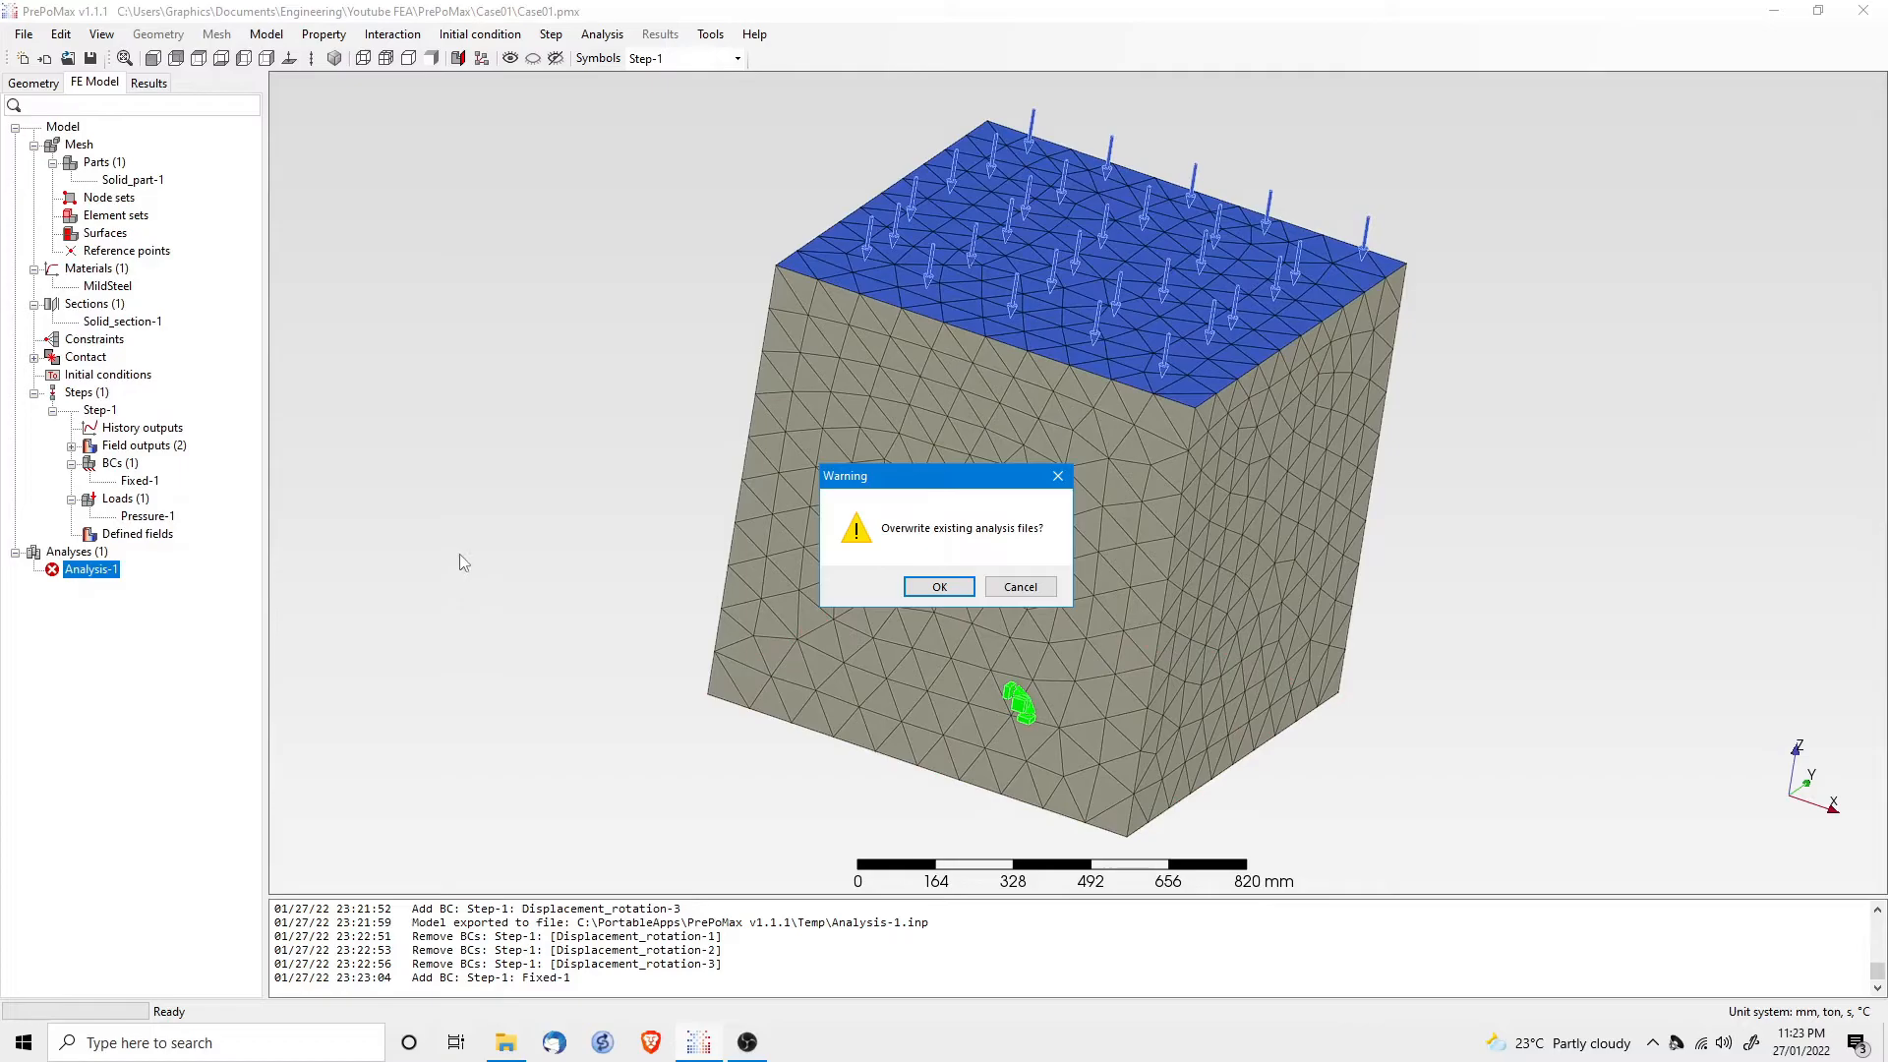
pyautogui.click(938, 586)
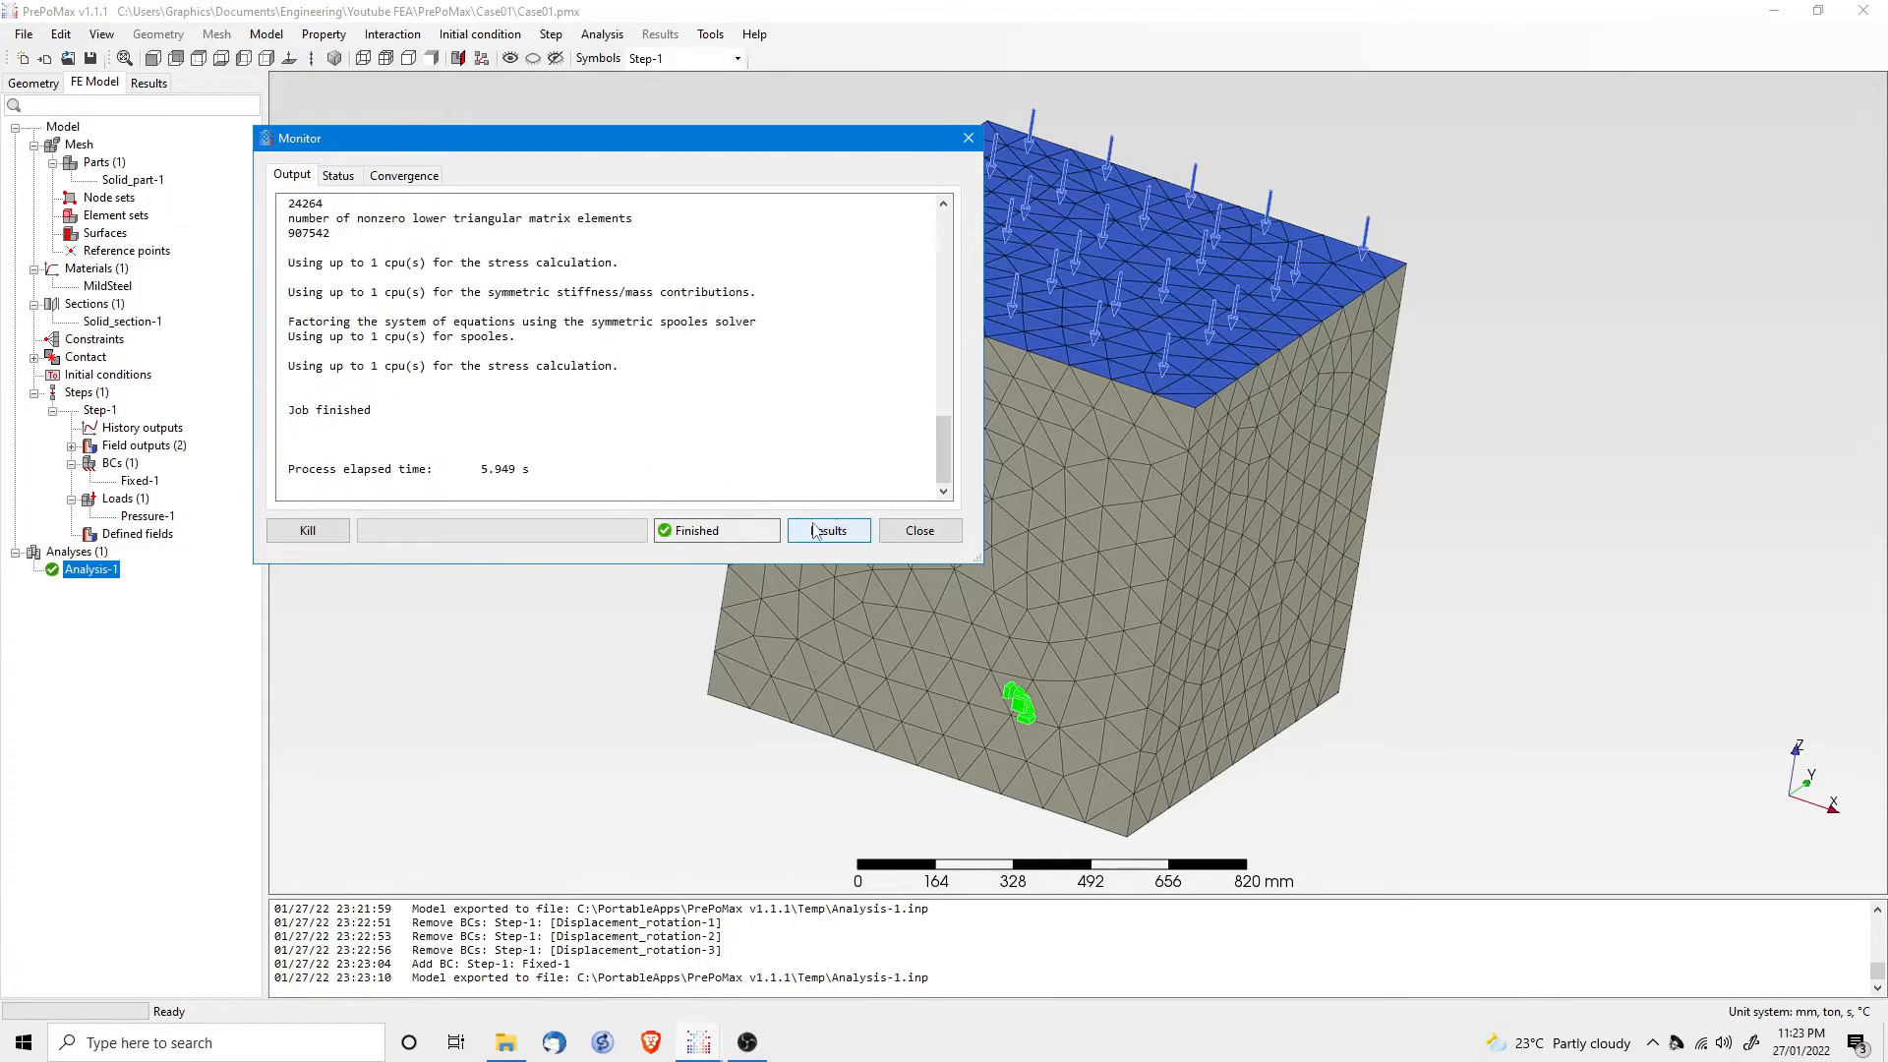
pyautogui.moveTo(481, 470); pyautogui.dragTo(525, 468)
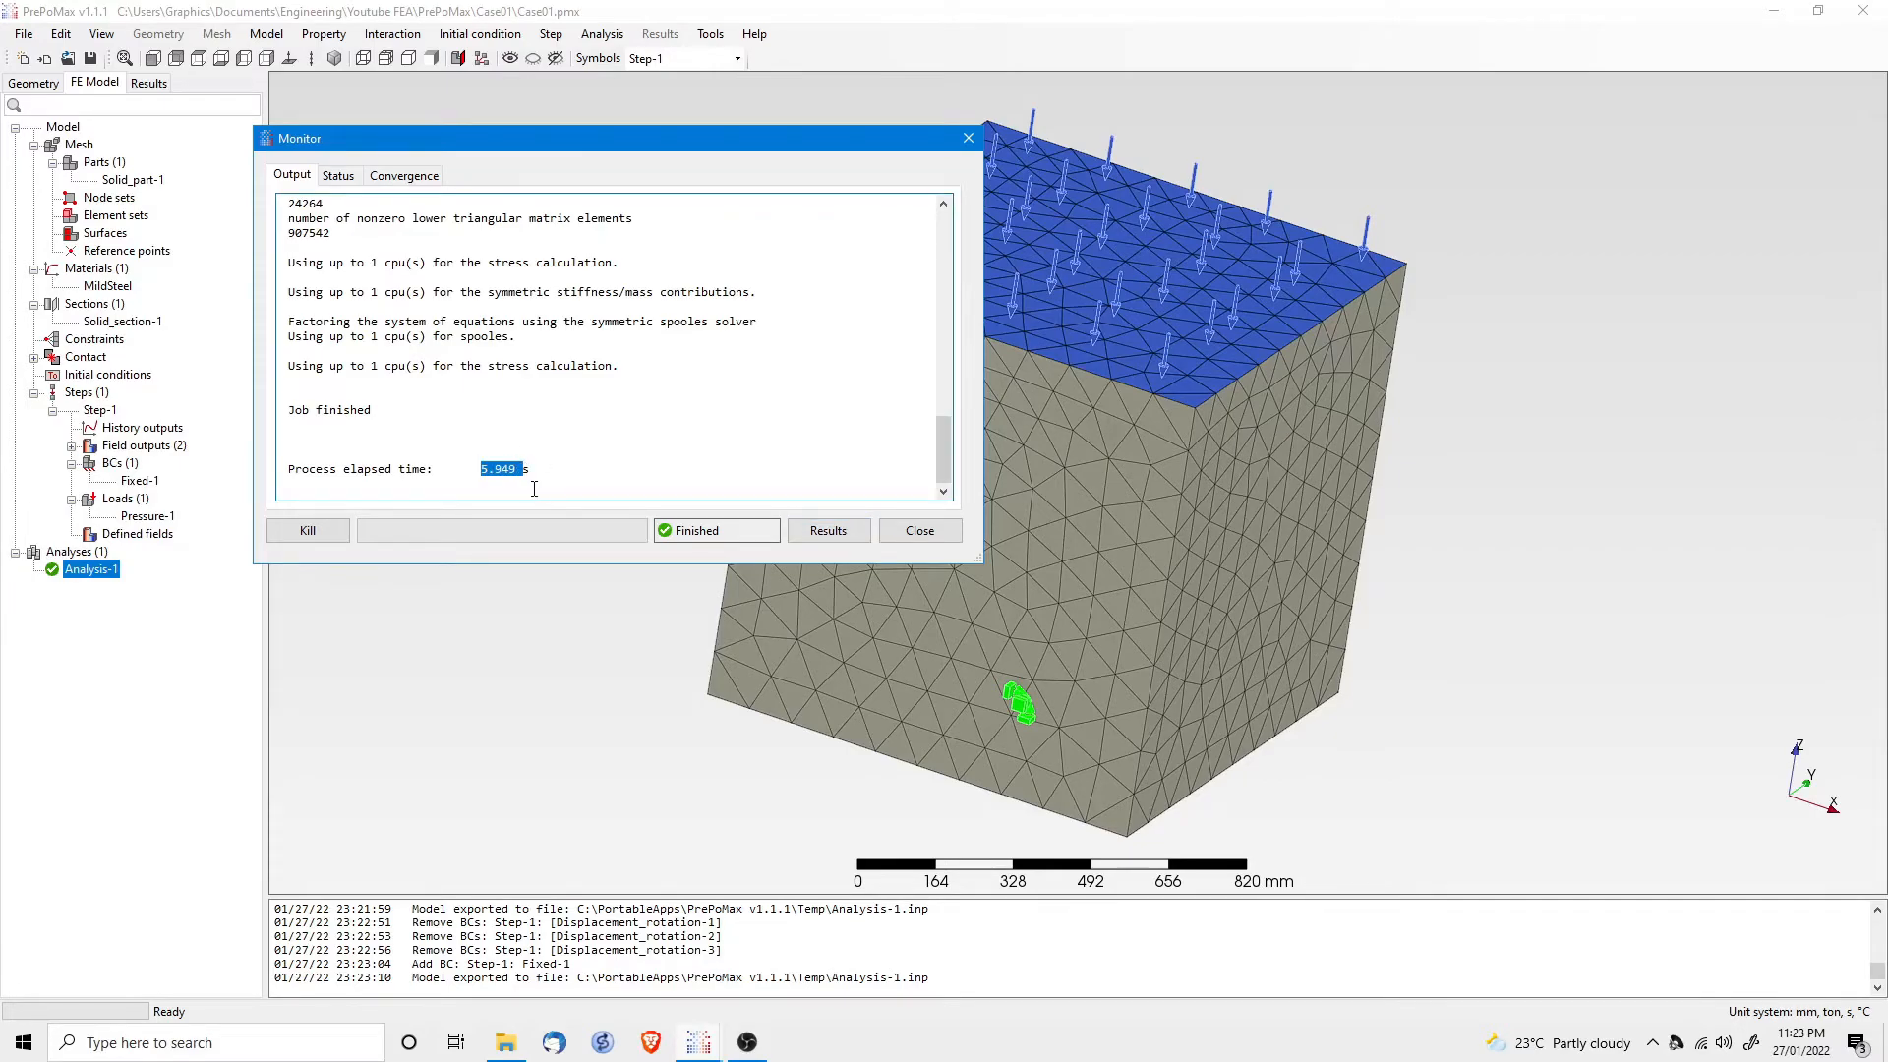
pyautogui.click(840, 534)
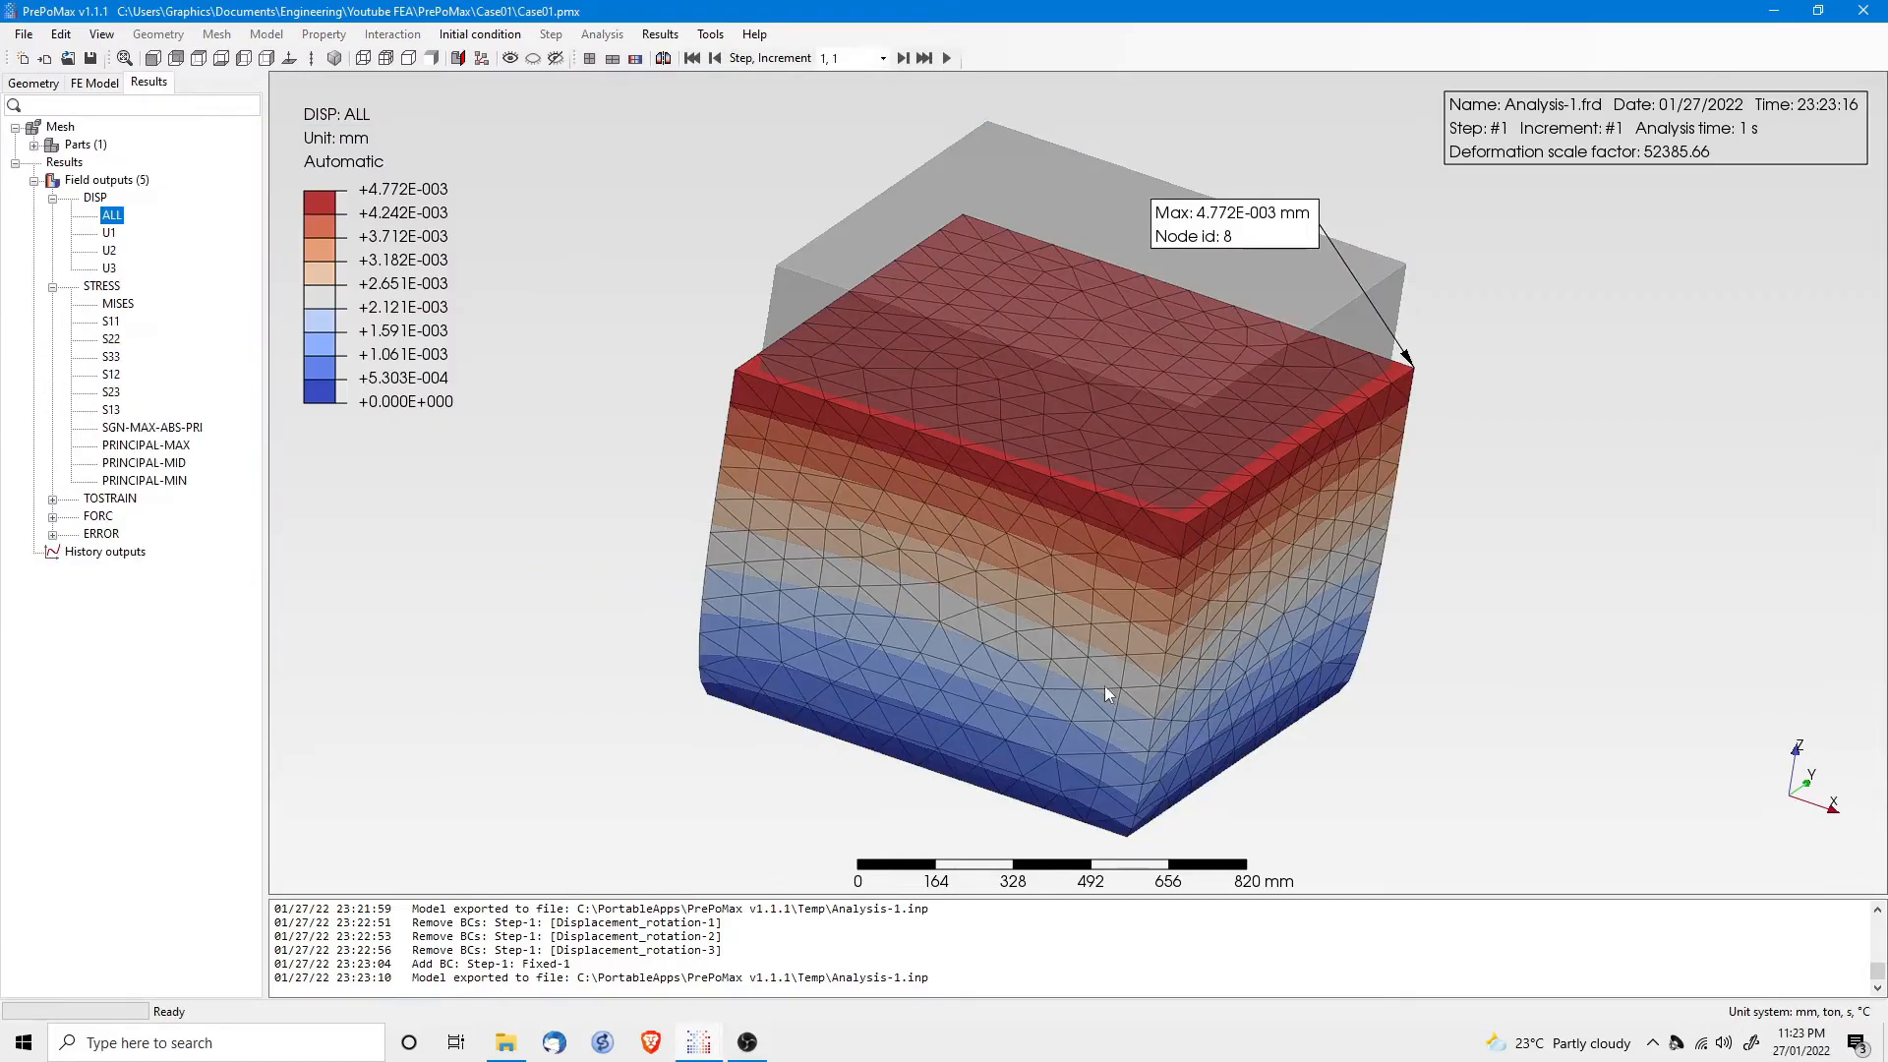
# Step: Examine the total displacement of the deformed cube from the front and at an angle, and display the U3 displacement
pyautogui.moveTo(1058, 694); pyautogui.dragTo(847, 621, button='middle')
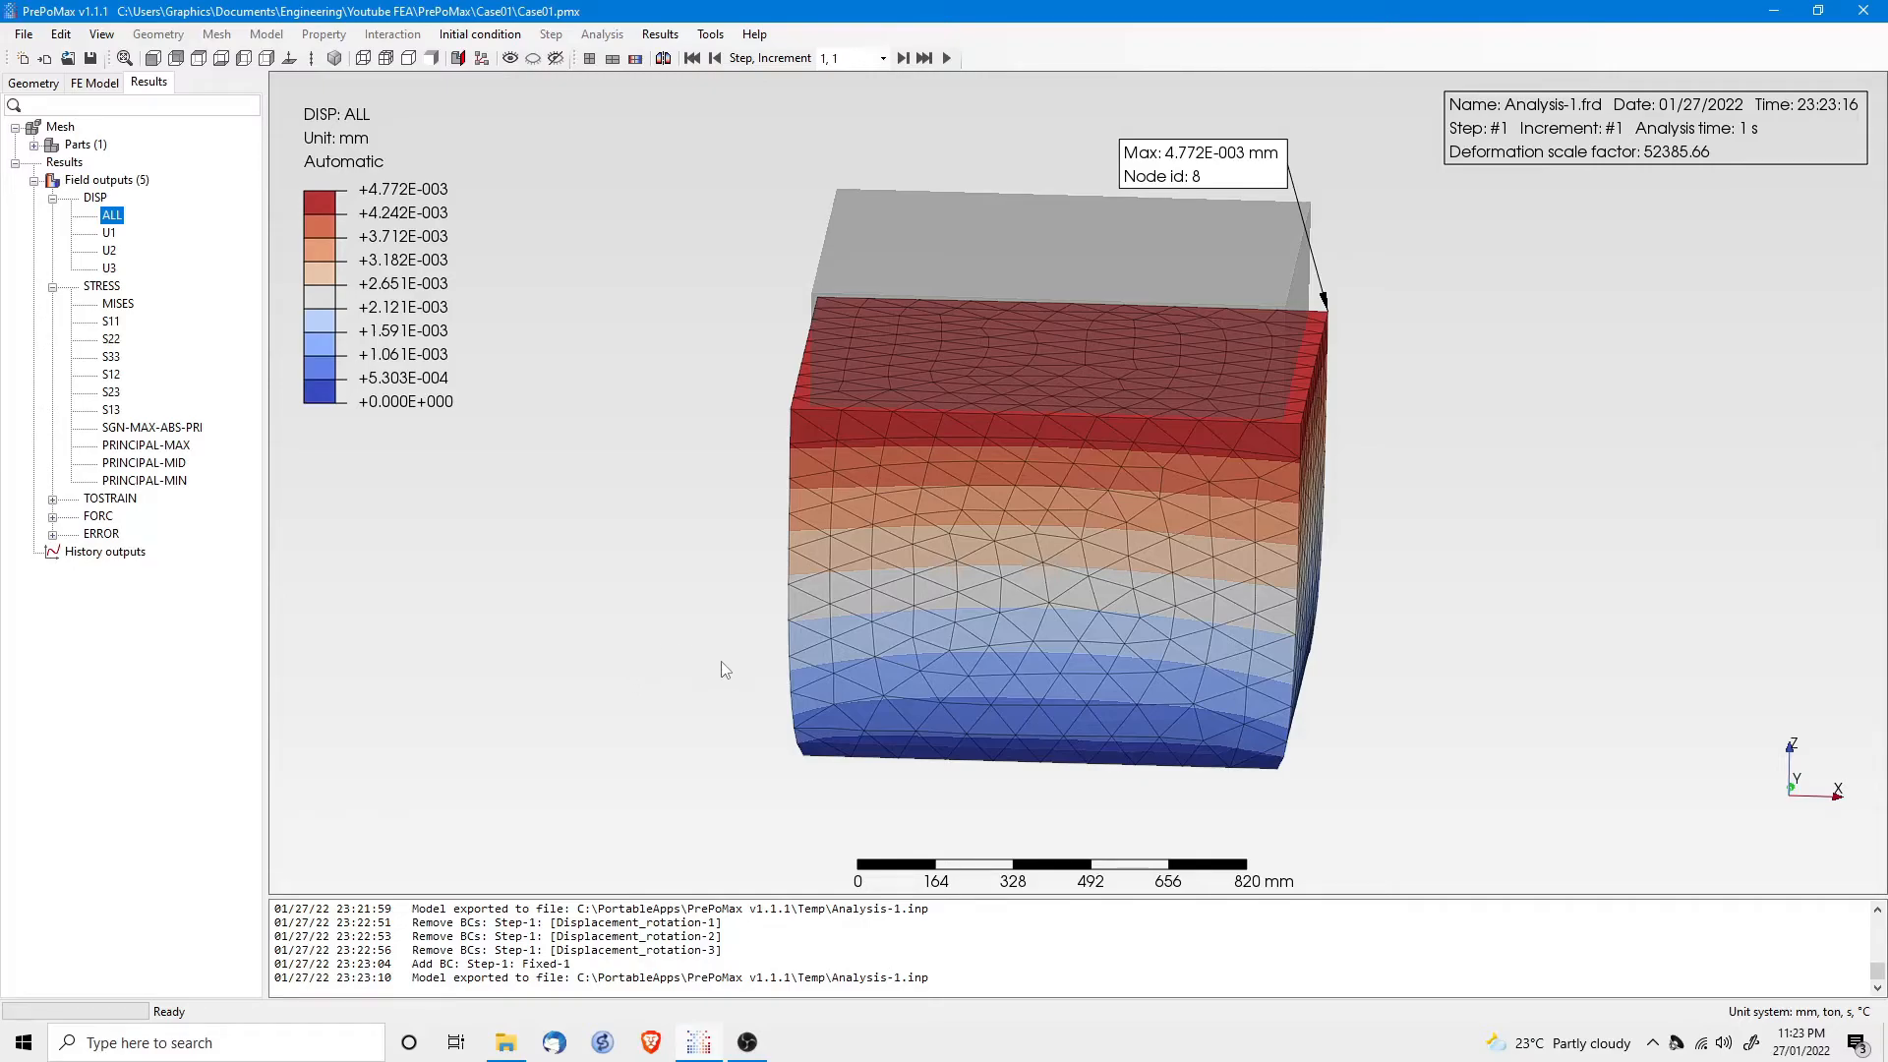
pyautogui.click(221, 59)
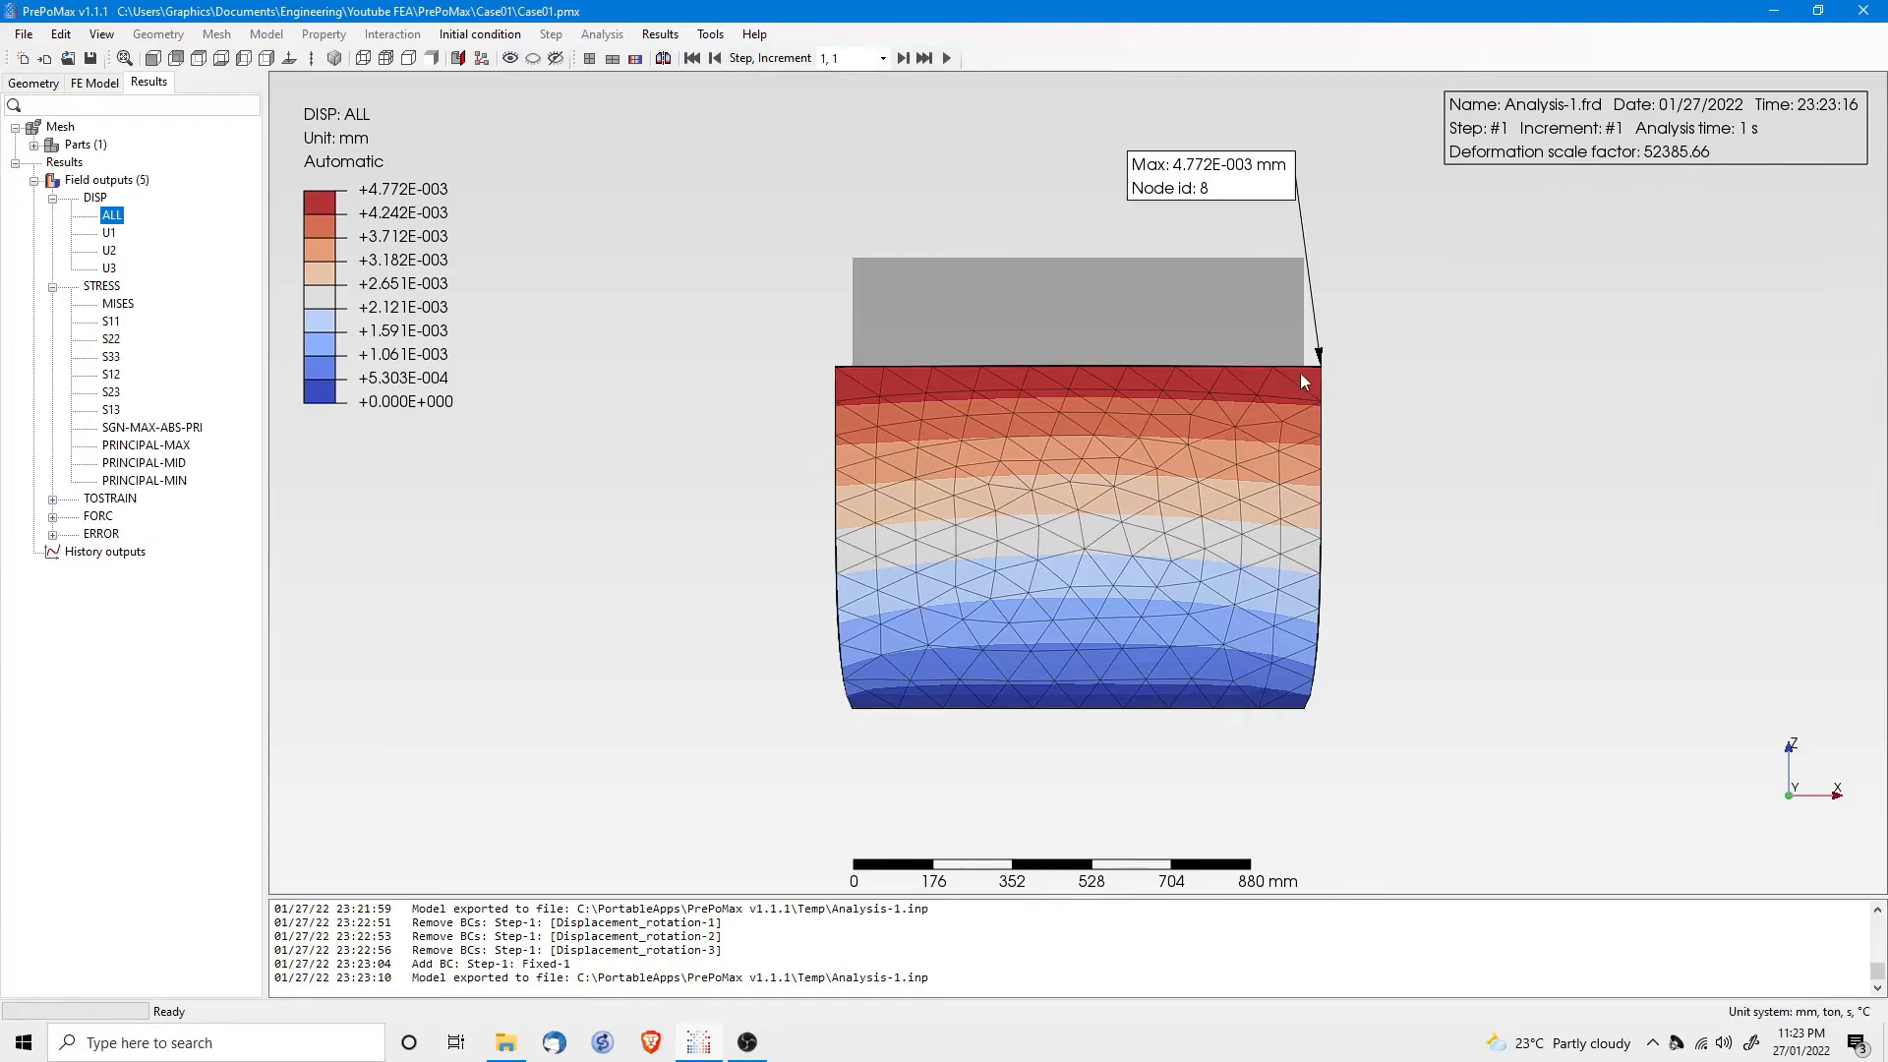
pyautogui.moveTo(1163, 583); pyautogui.dragTo(965, 655, button='middle')
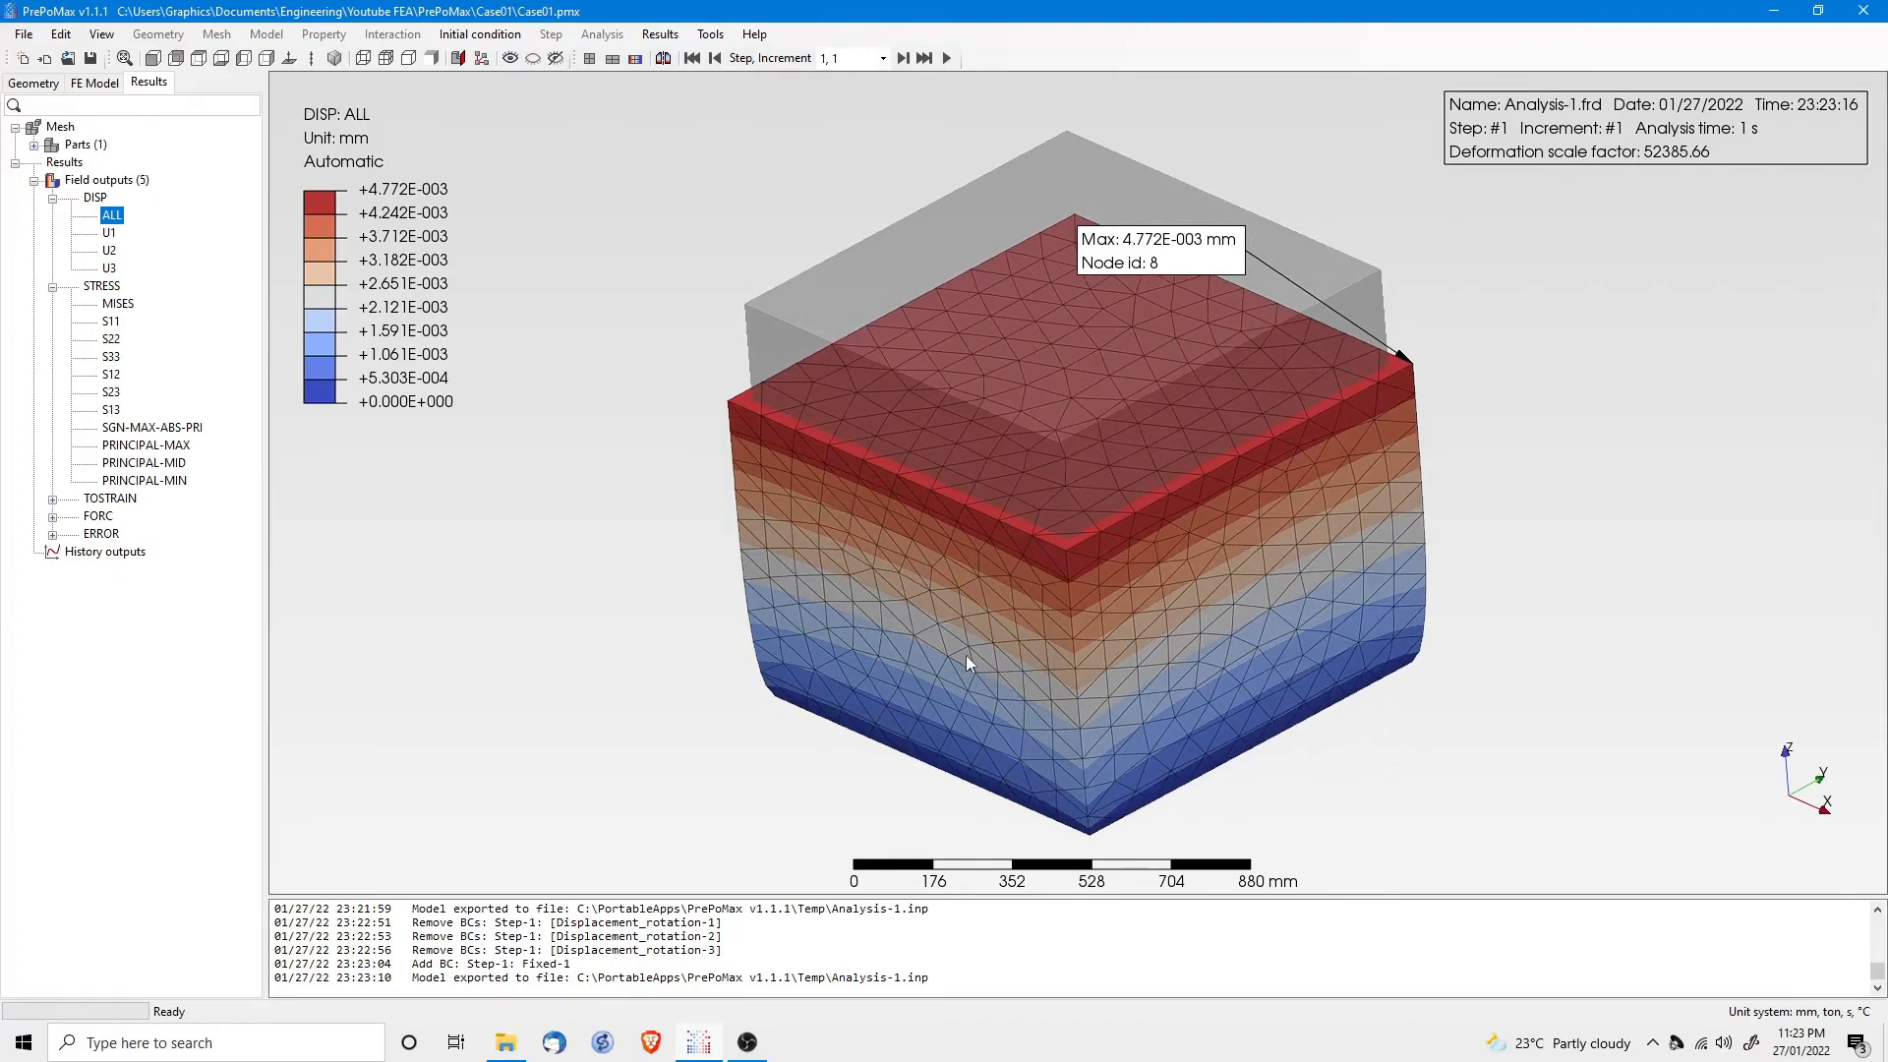
pyautogui.click(109, 267)
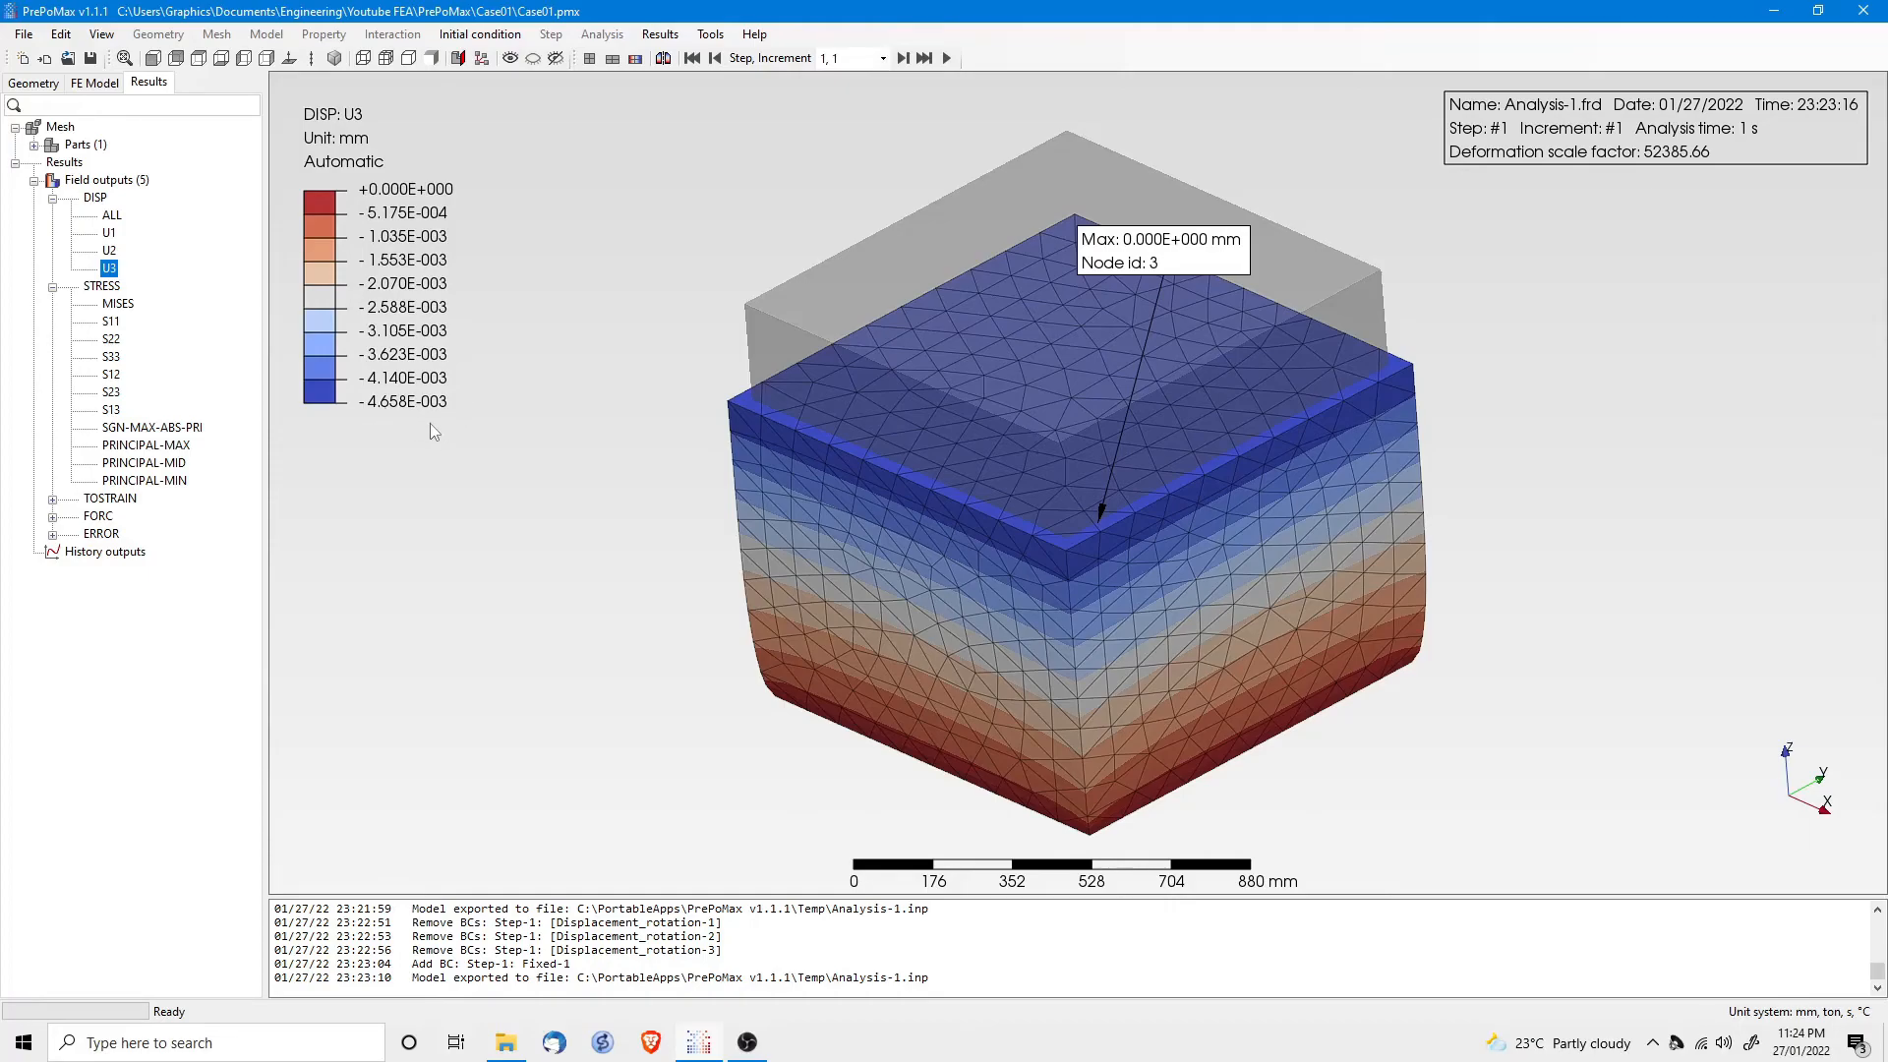
# Step: Display the von Mises stress and examine its distribution on the fixed bottom face, its corners and the sides of the cube
pyautogui.click(118, 304)
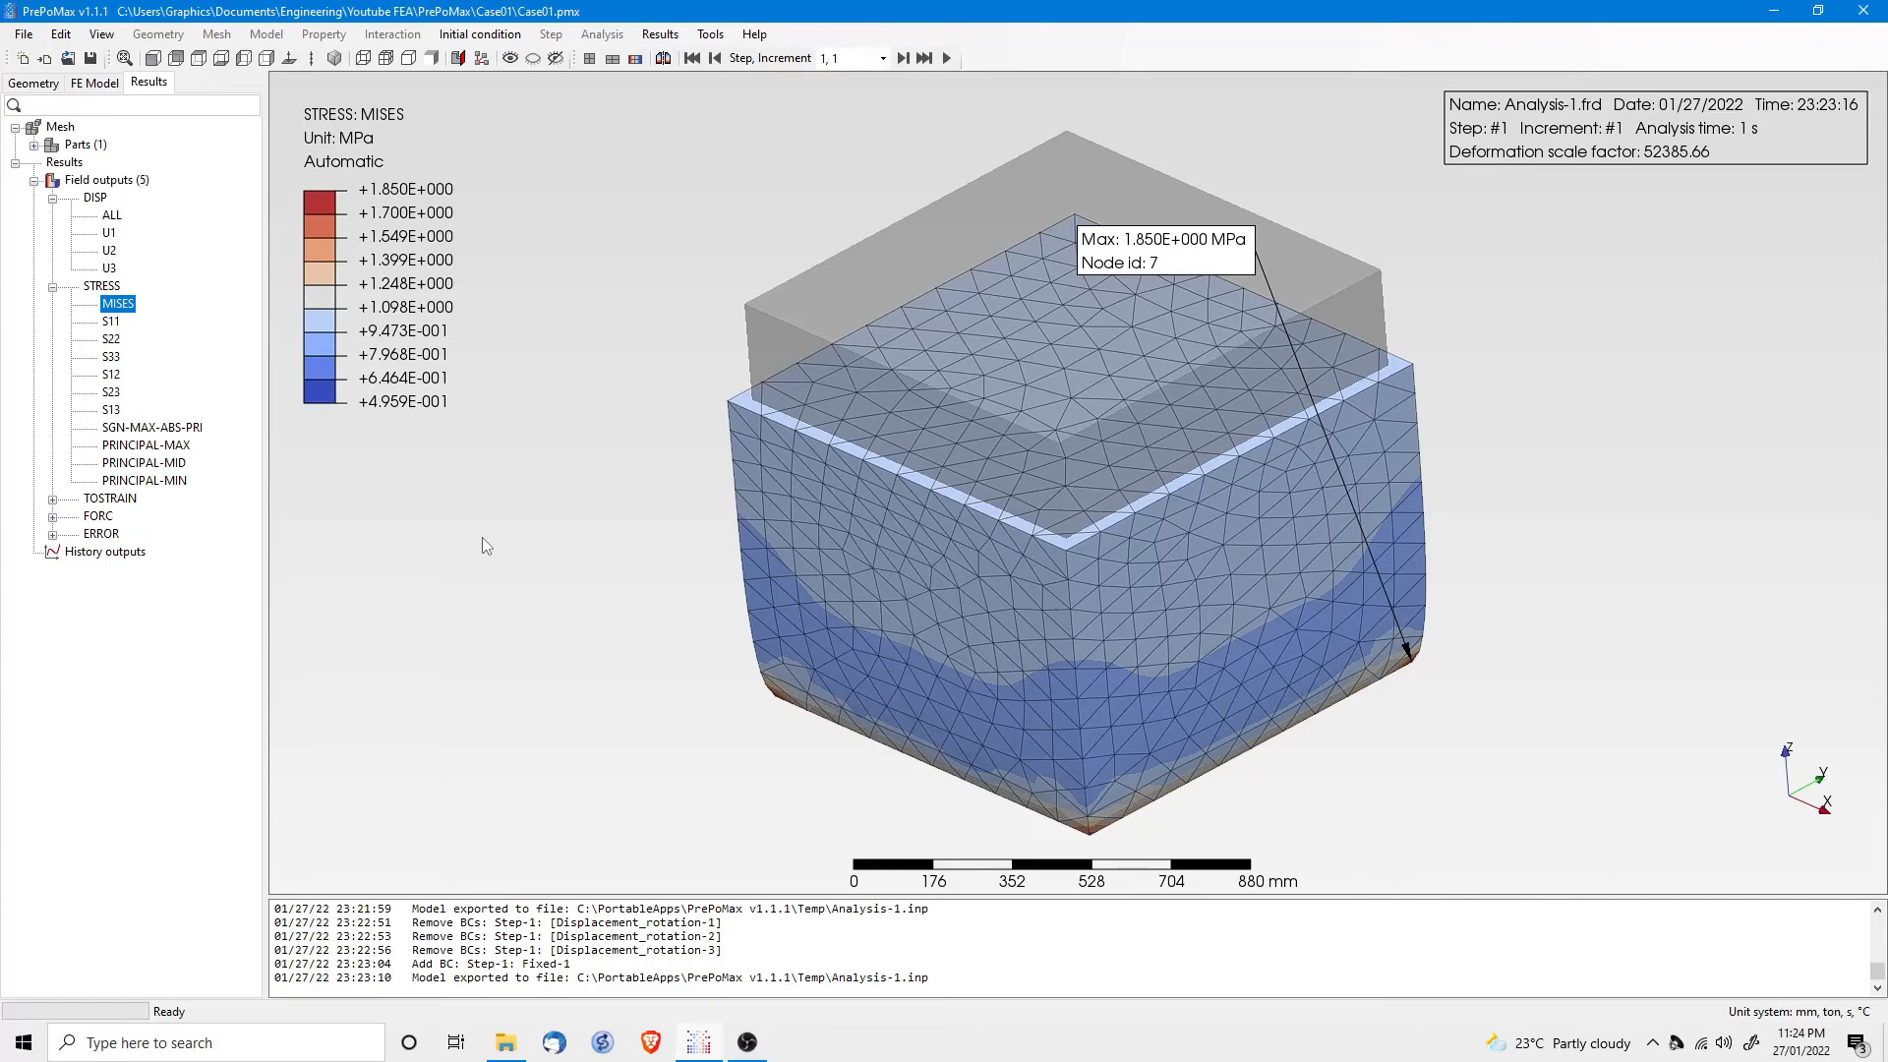
pyautogui.moveTo(822, 756); pyautogui.dragTo(805, 521)
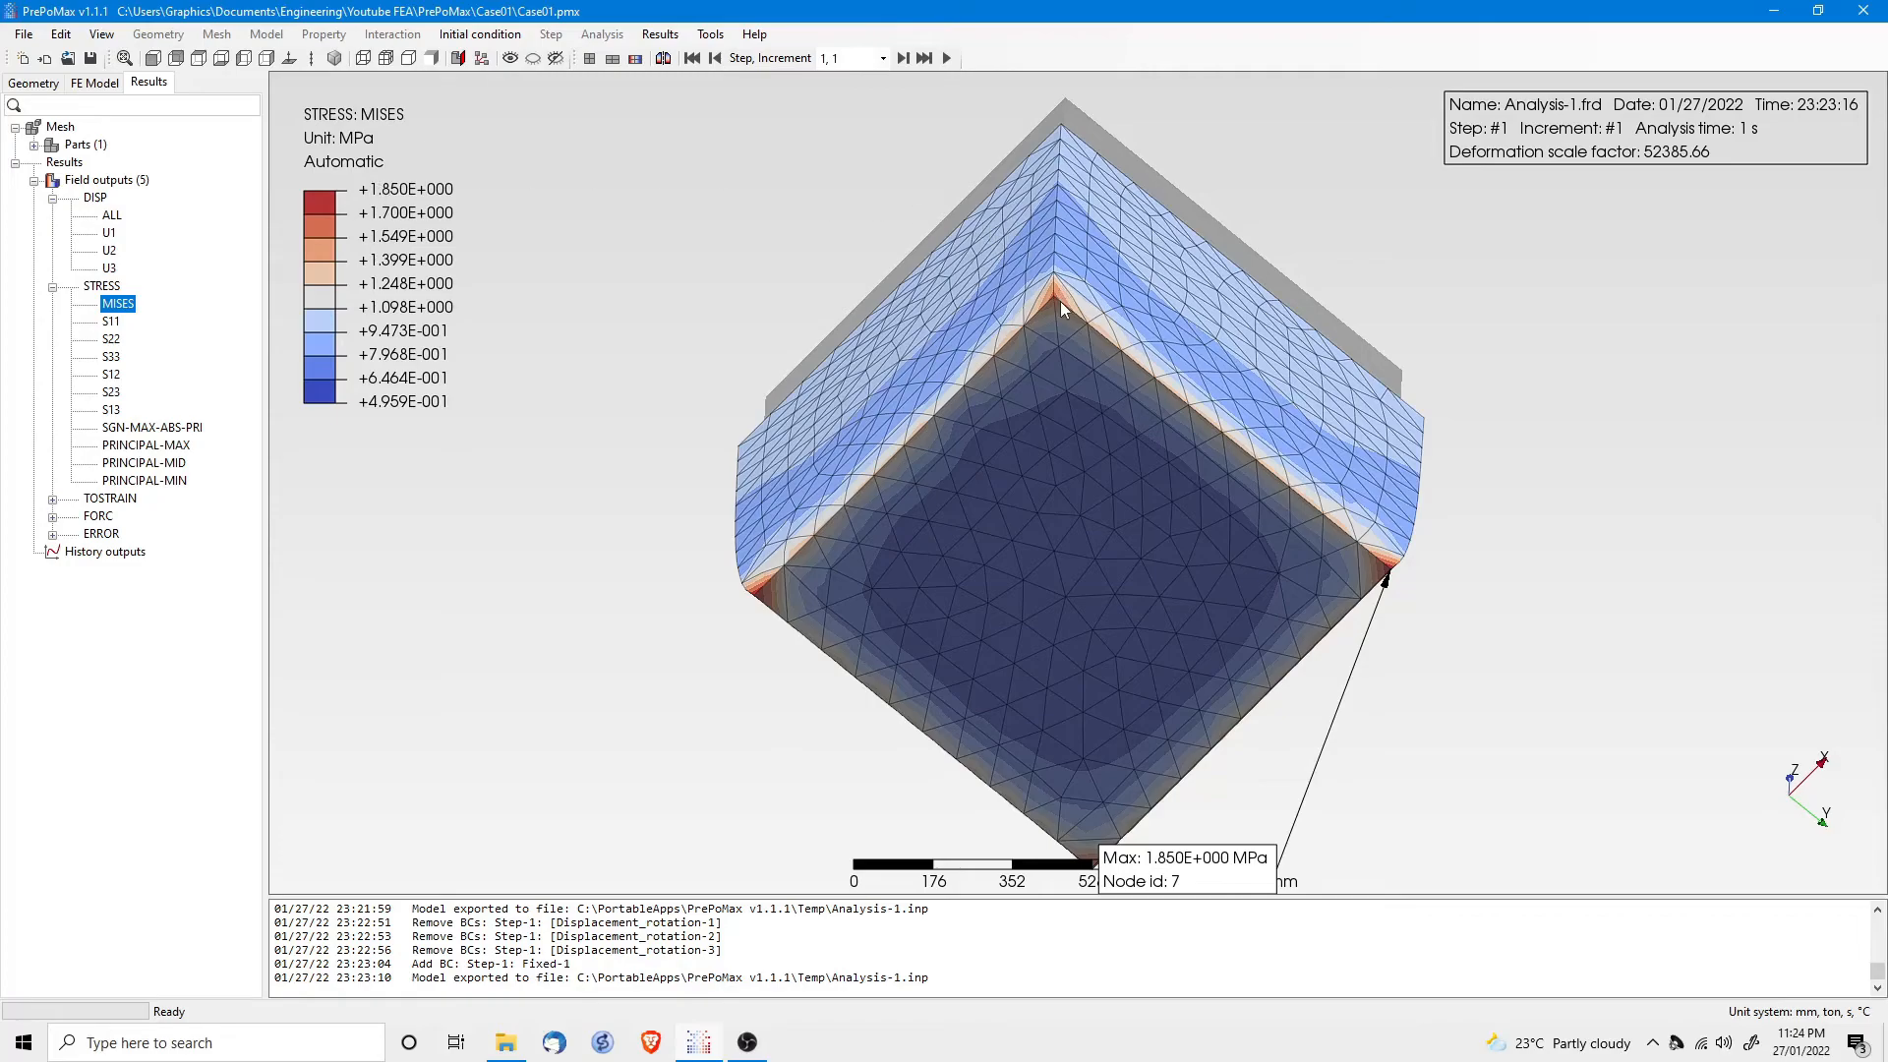
pyautogui.moveTo(1045, 800); pyautogui.dragTo(1284, 513, button='middle')
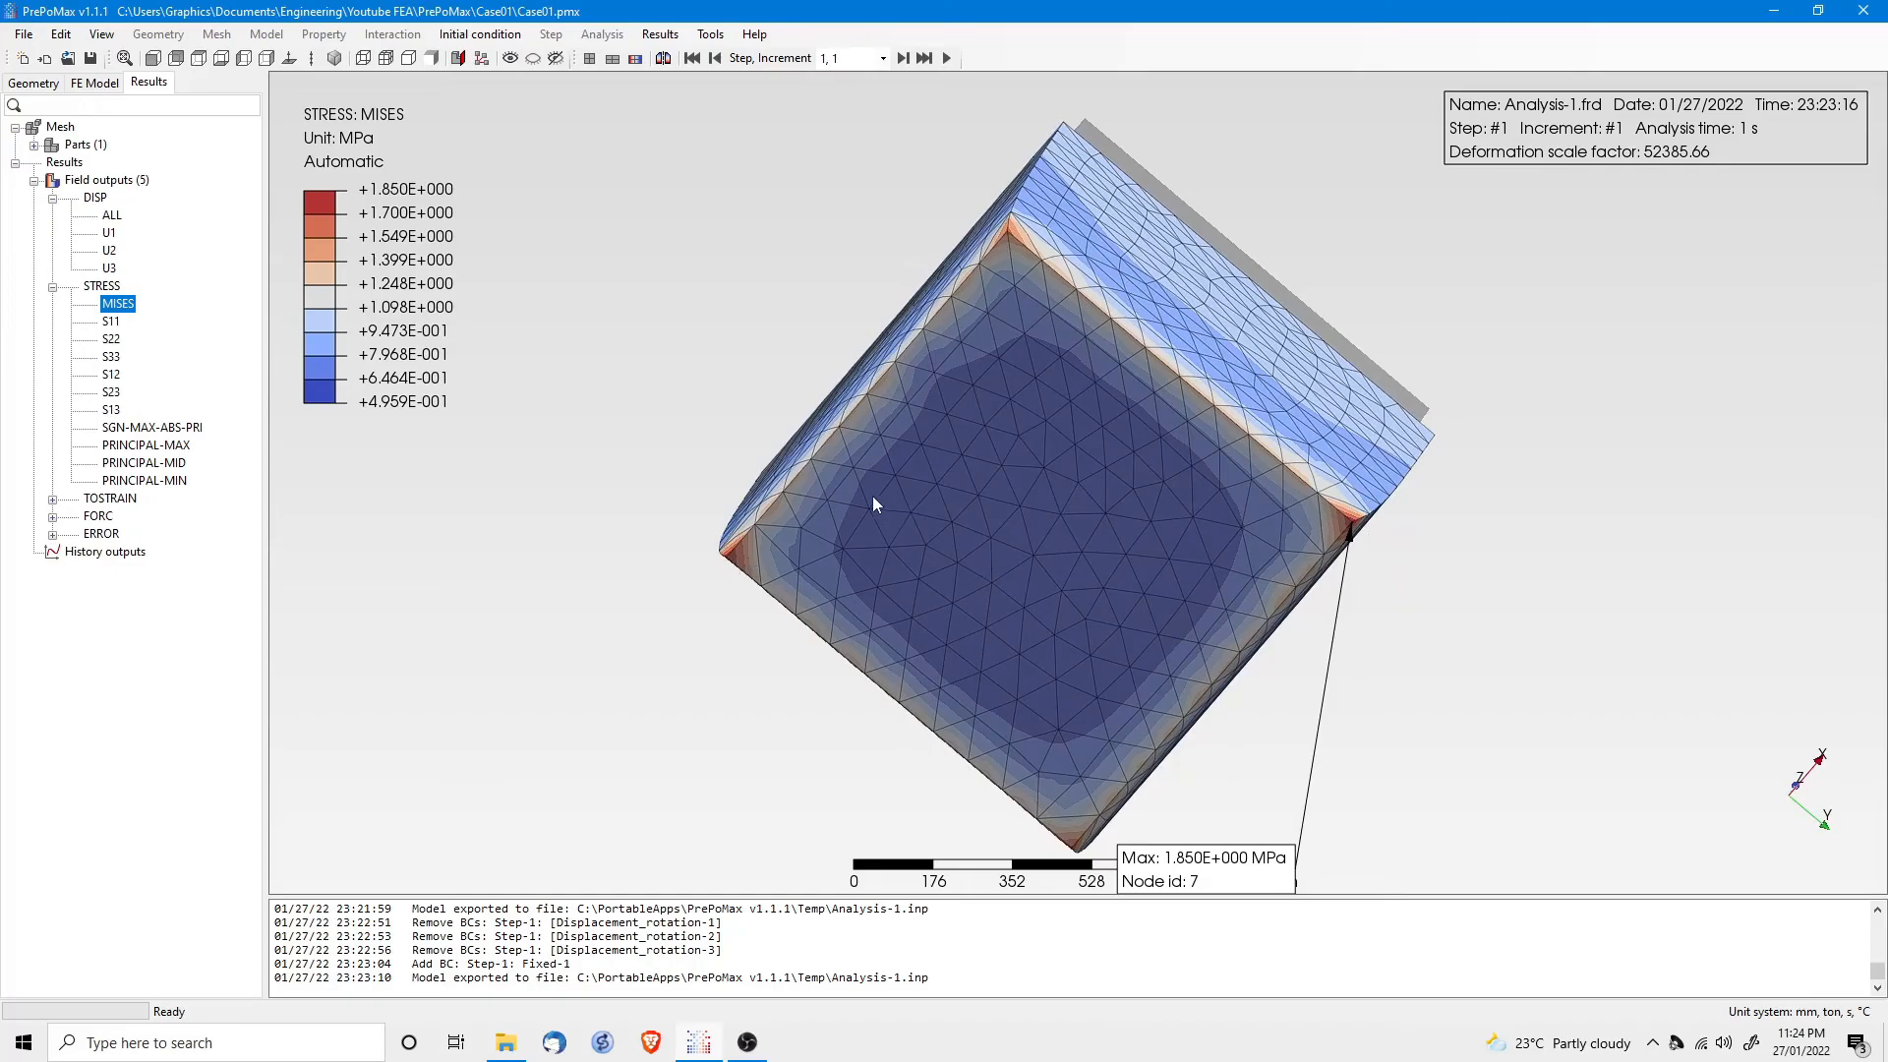
pyautogui.moveTo(1016, 373); pyautogui.dragTo(938, 671, button='middle')
pyautogui.click(669, 527)
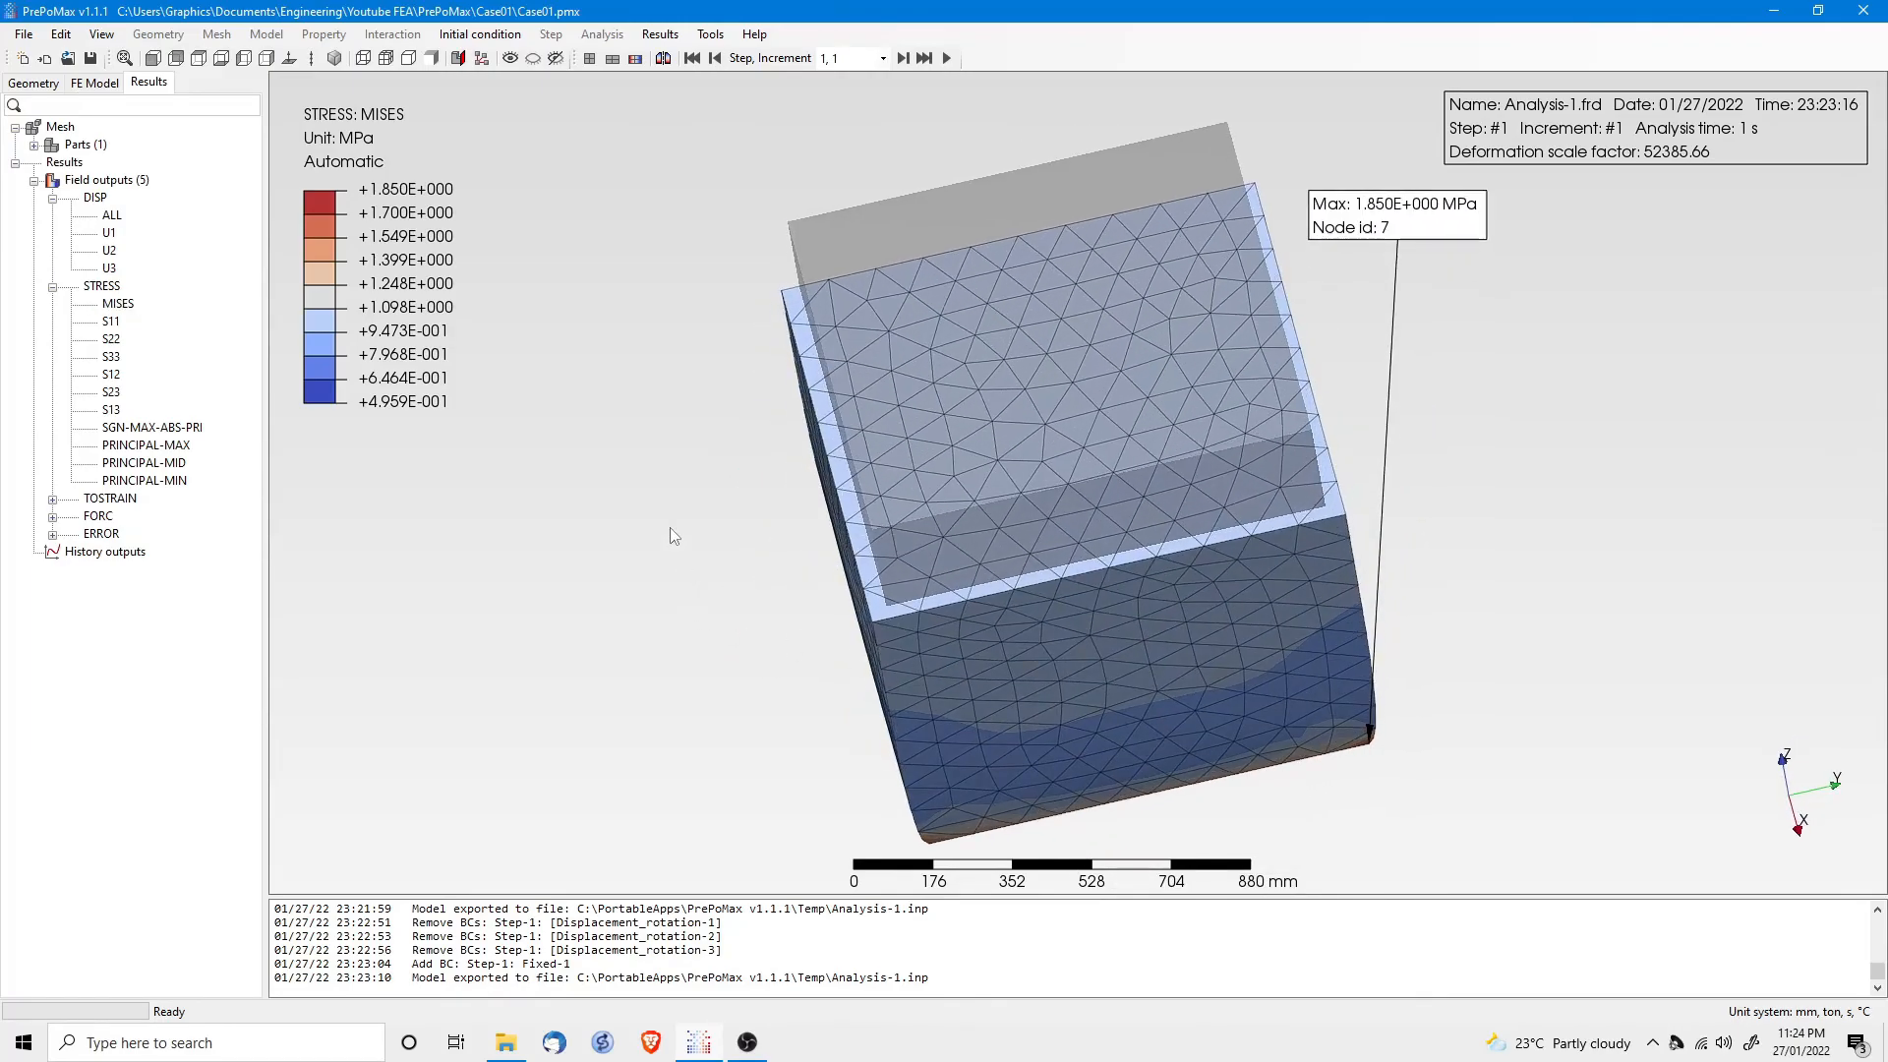